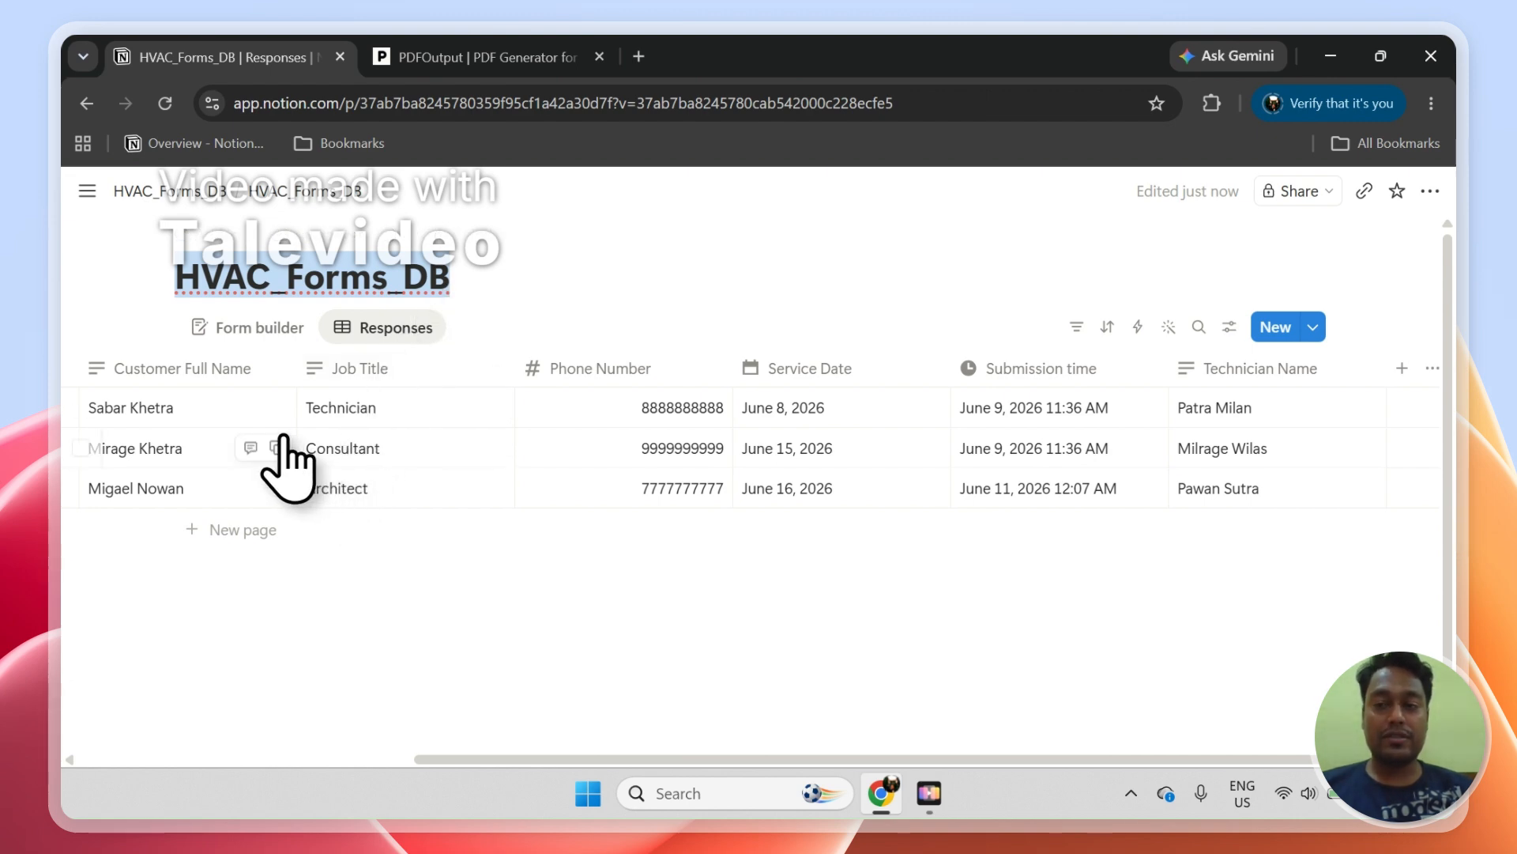
Switch to the PDFOutput site and log in with the existing pdfoutput Google account, approving the requested access
left_click(445, 57)
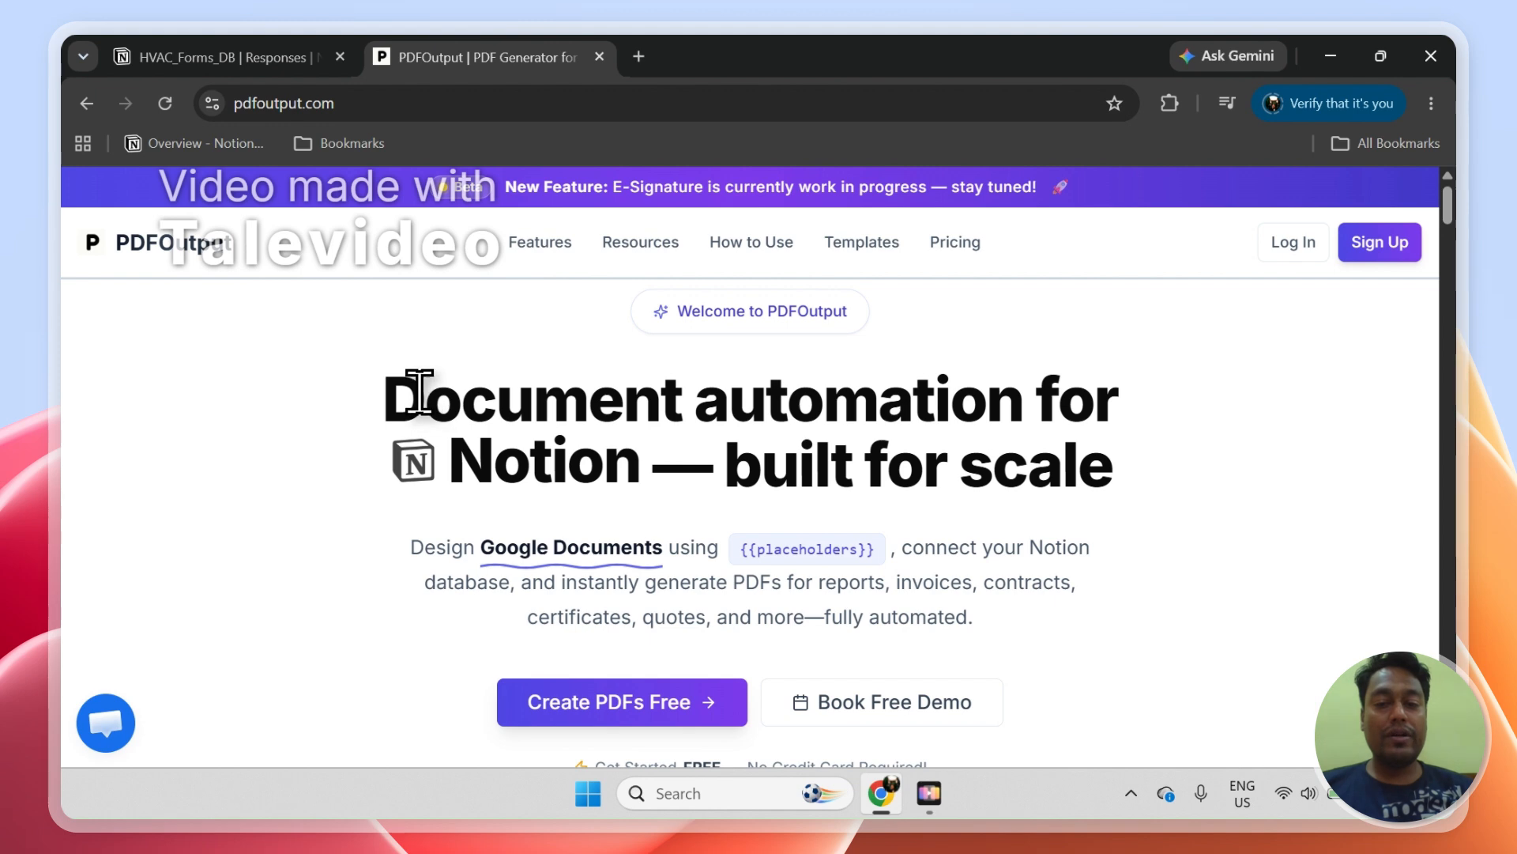
left_click_drag(419, 391, 626, 425)
left_click(712, 433)
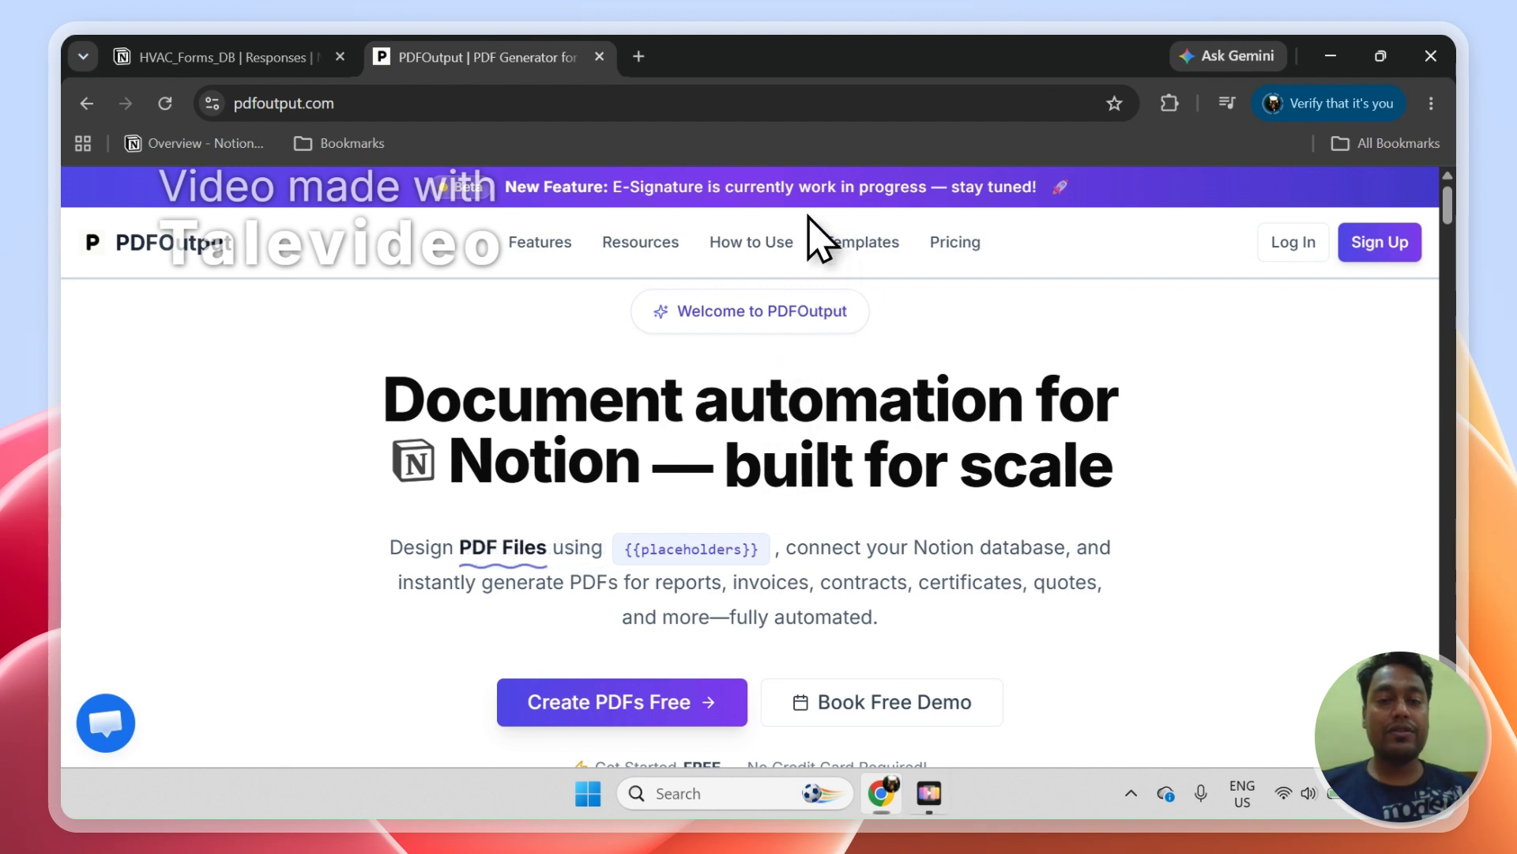
left_click(1286, 250)
left_click(799, 525)
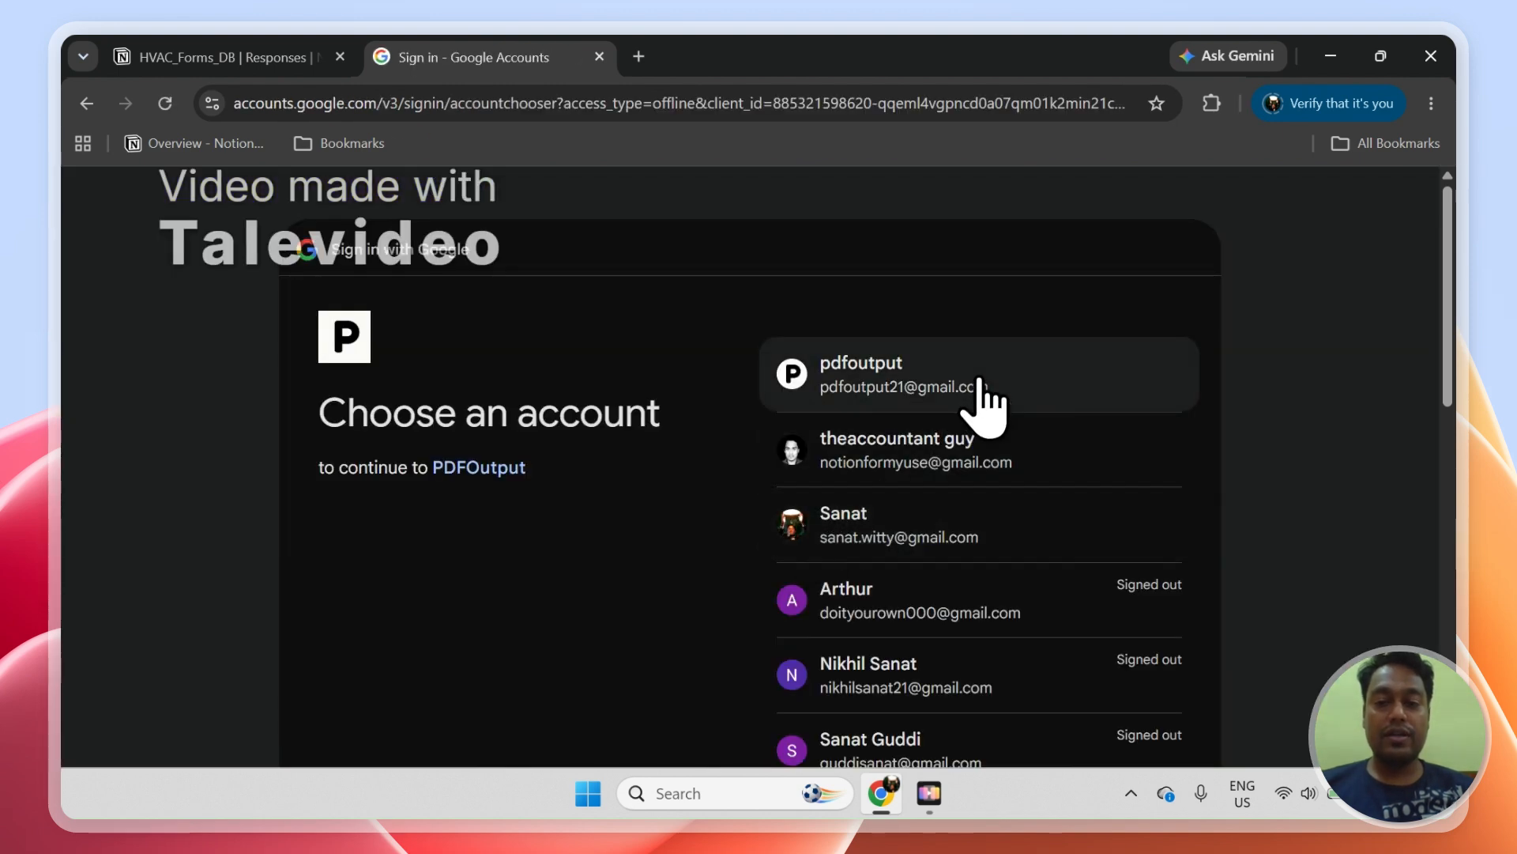
left_click(984, 400)
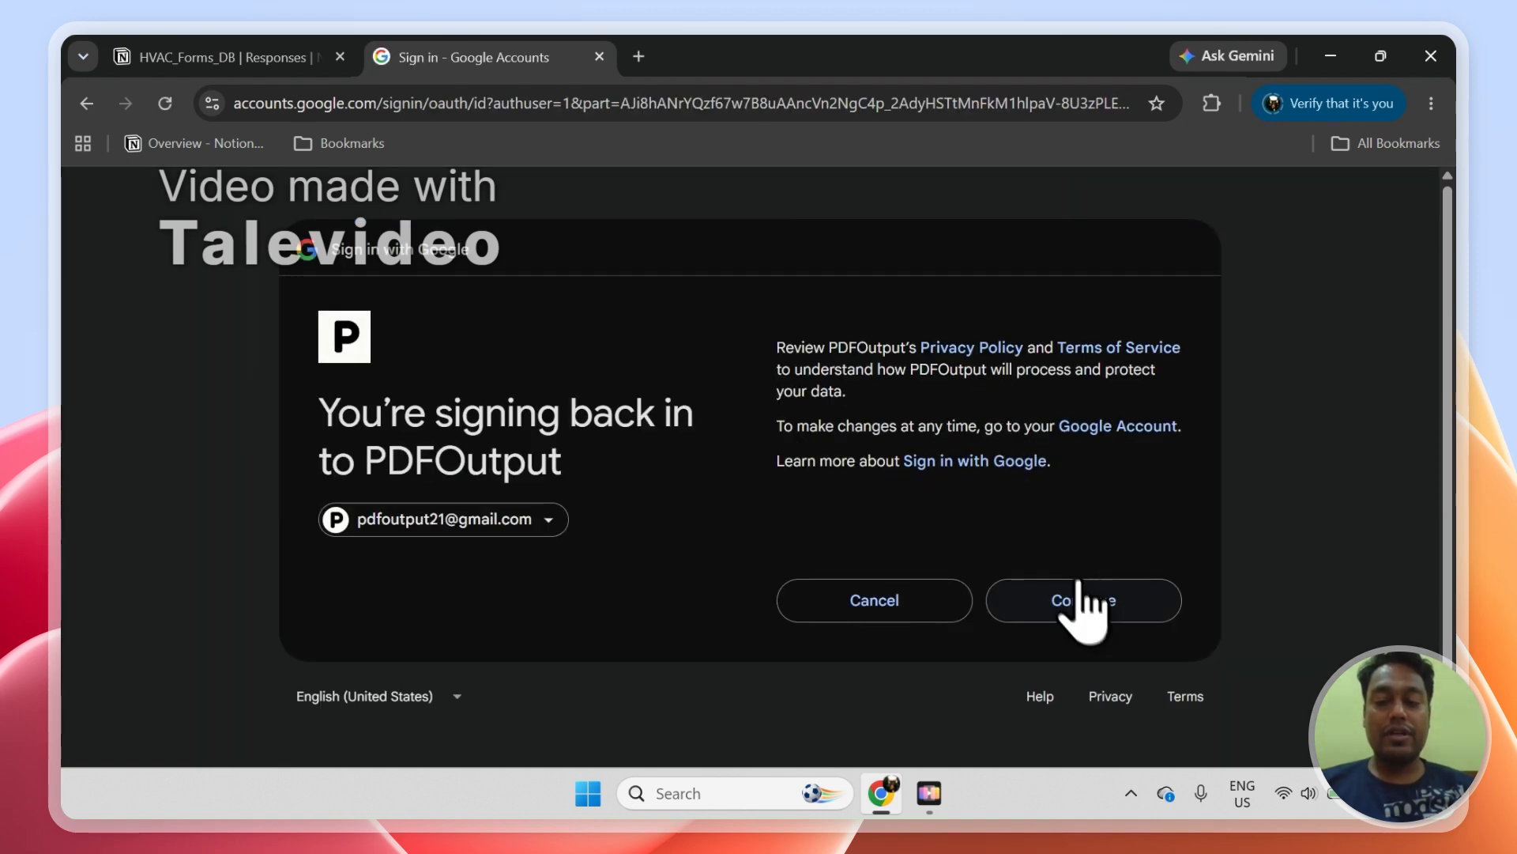
left_click(1080, 585)
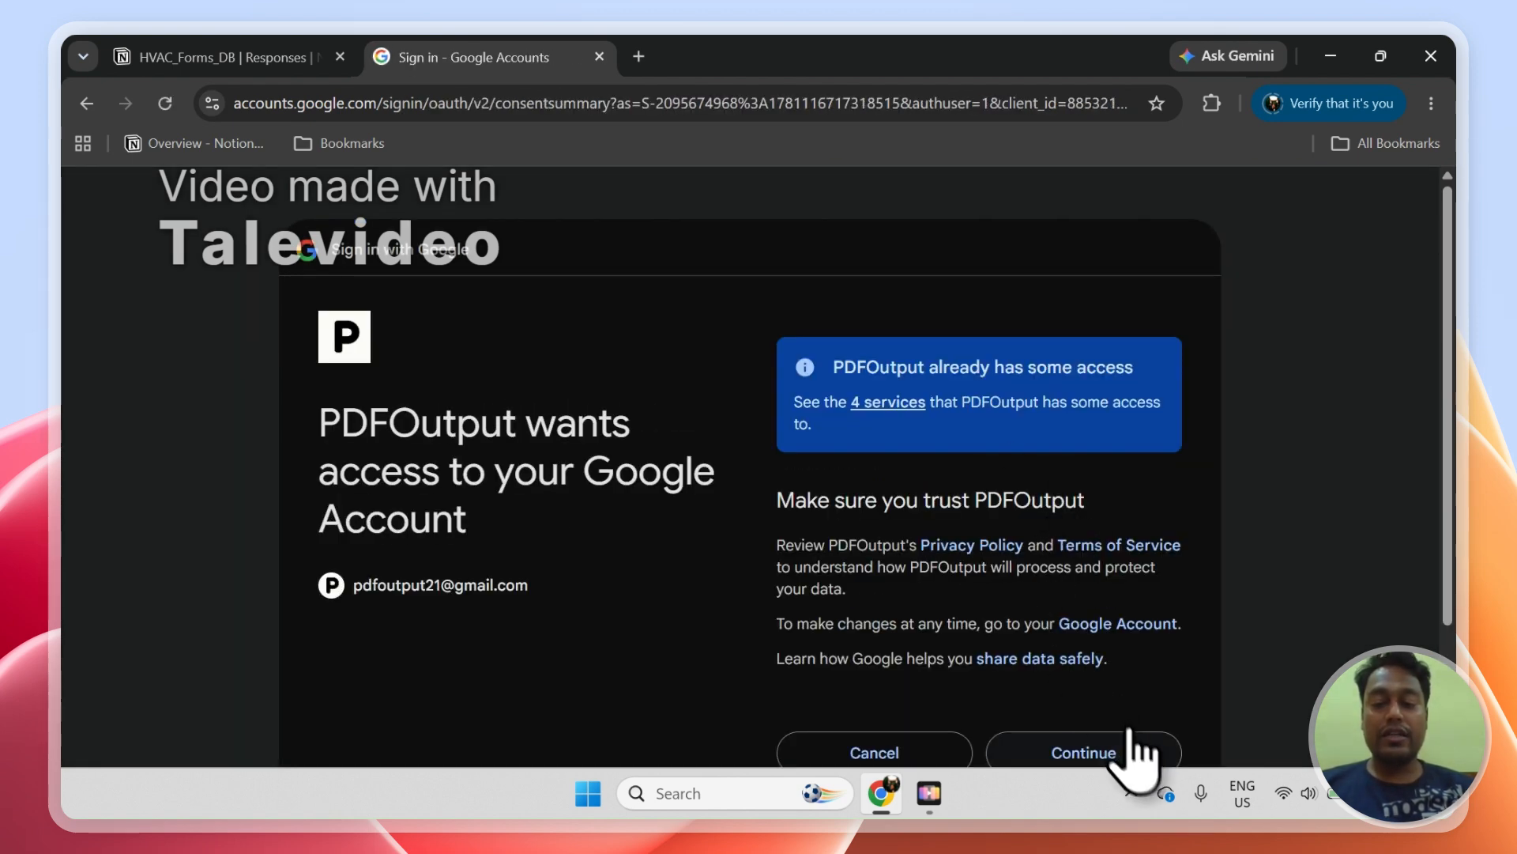
left_click(1128, 734)
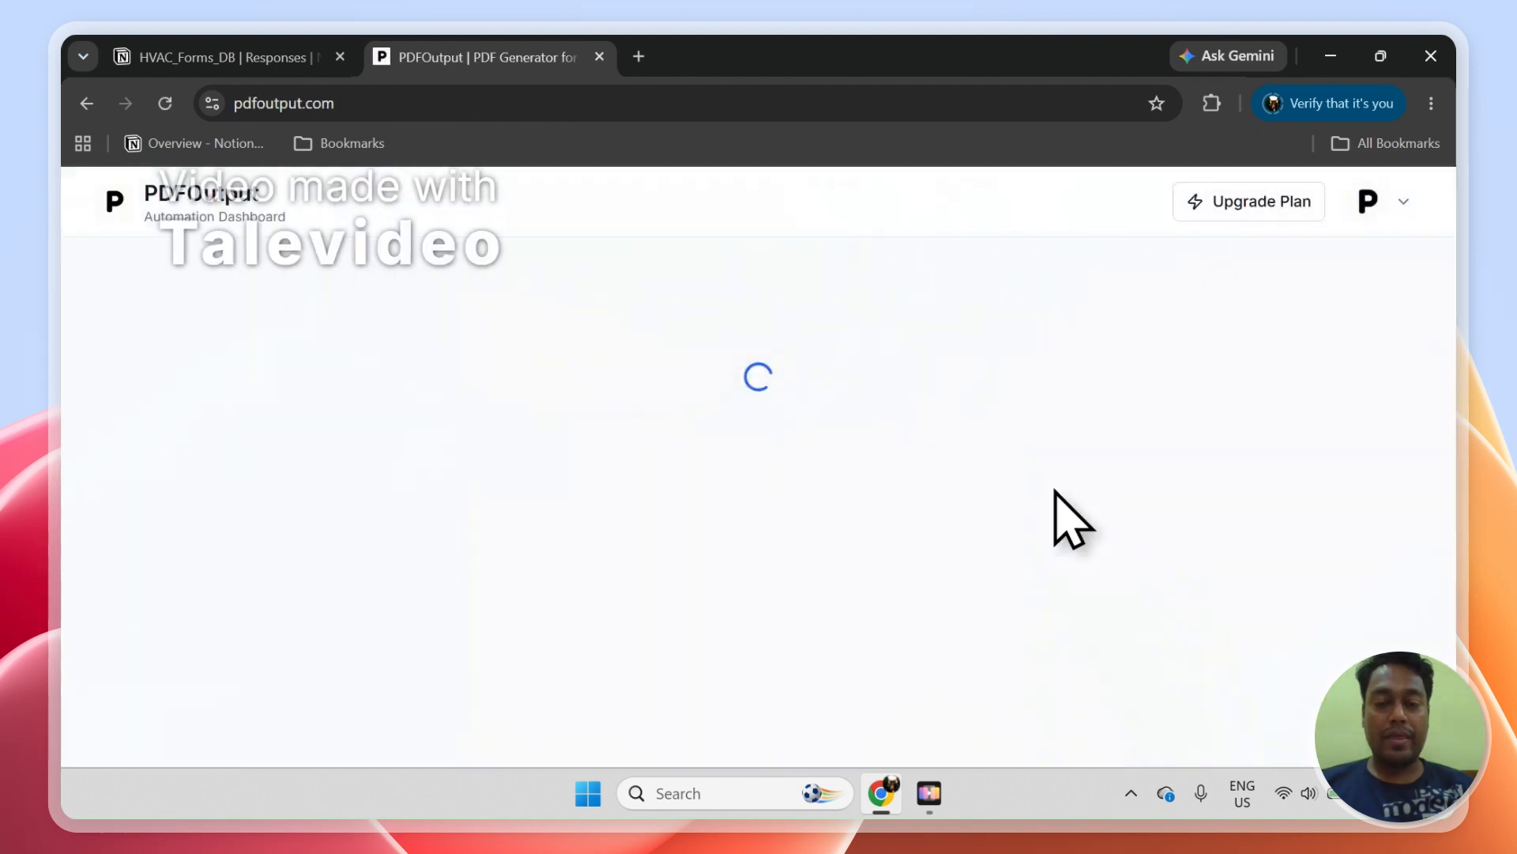
Delete the Shipping Document automation from the dashboard
left_click(1247, 624)
left_click(1171, 583)
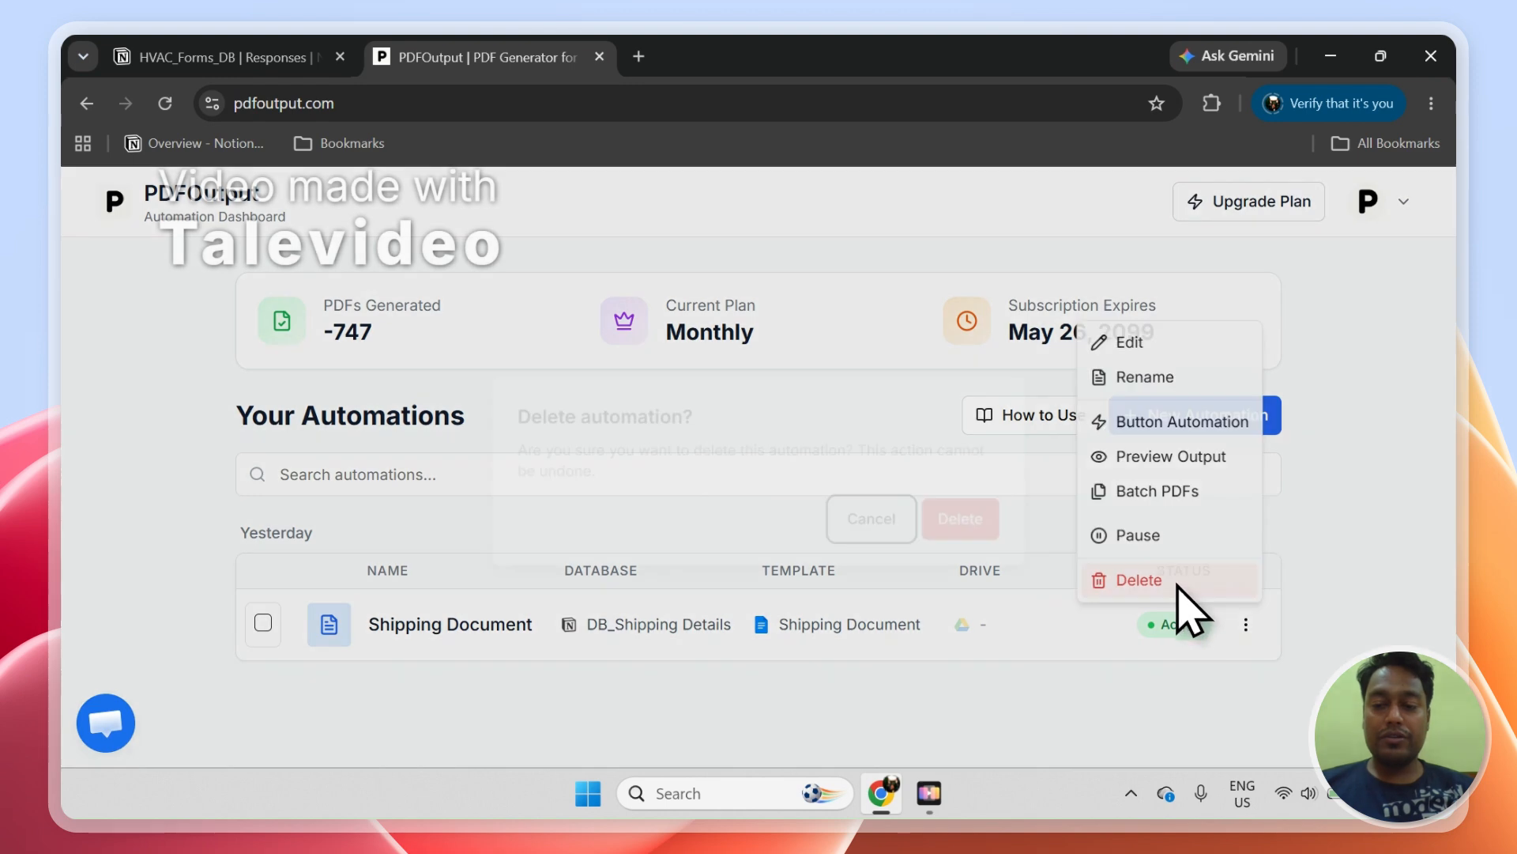
left_click(969, 519)
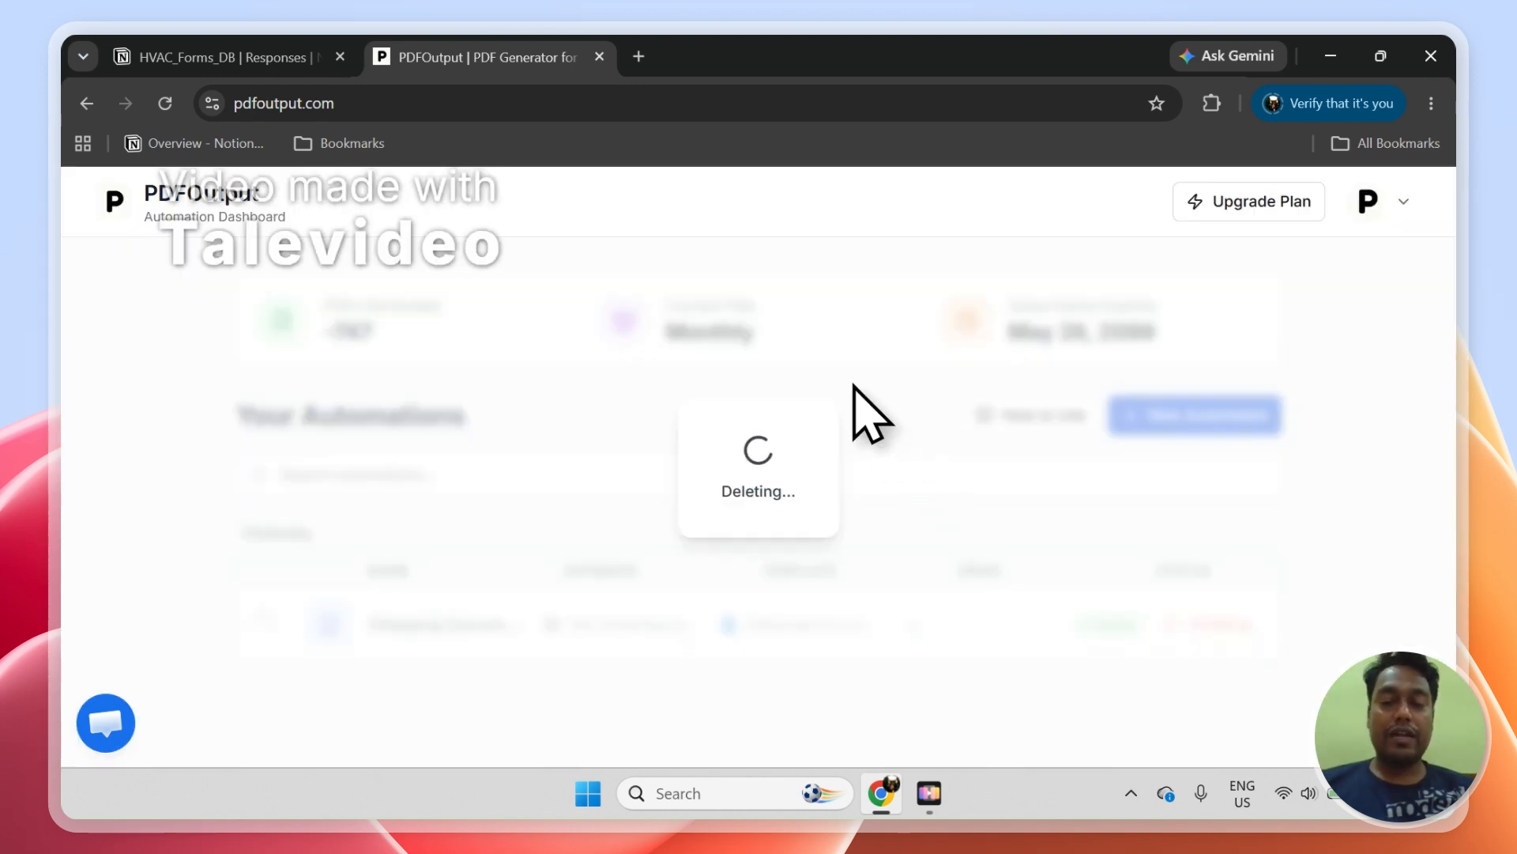
Go to the pdfoutput.com/setup page and disconnect Notion
left_click(446, 96)
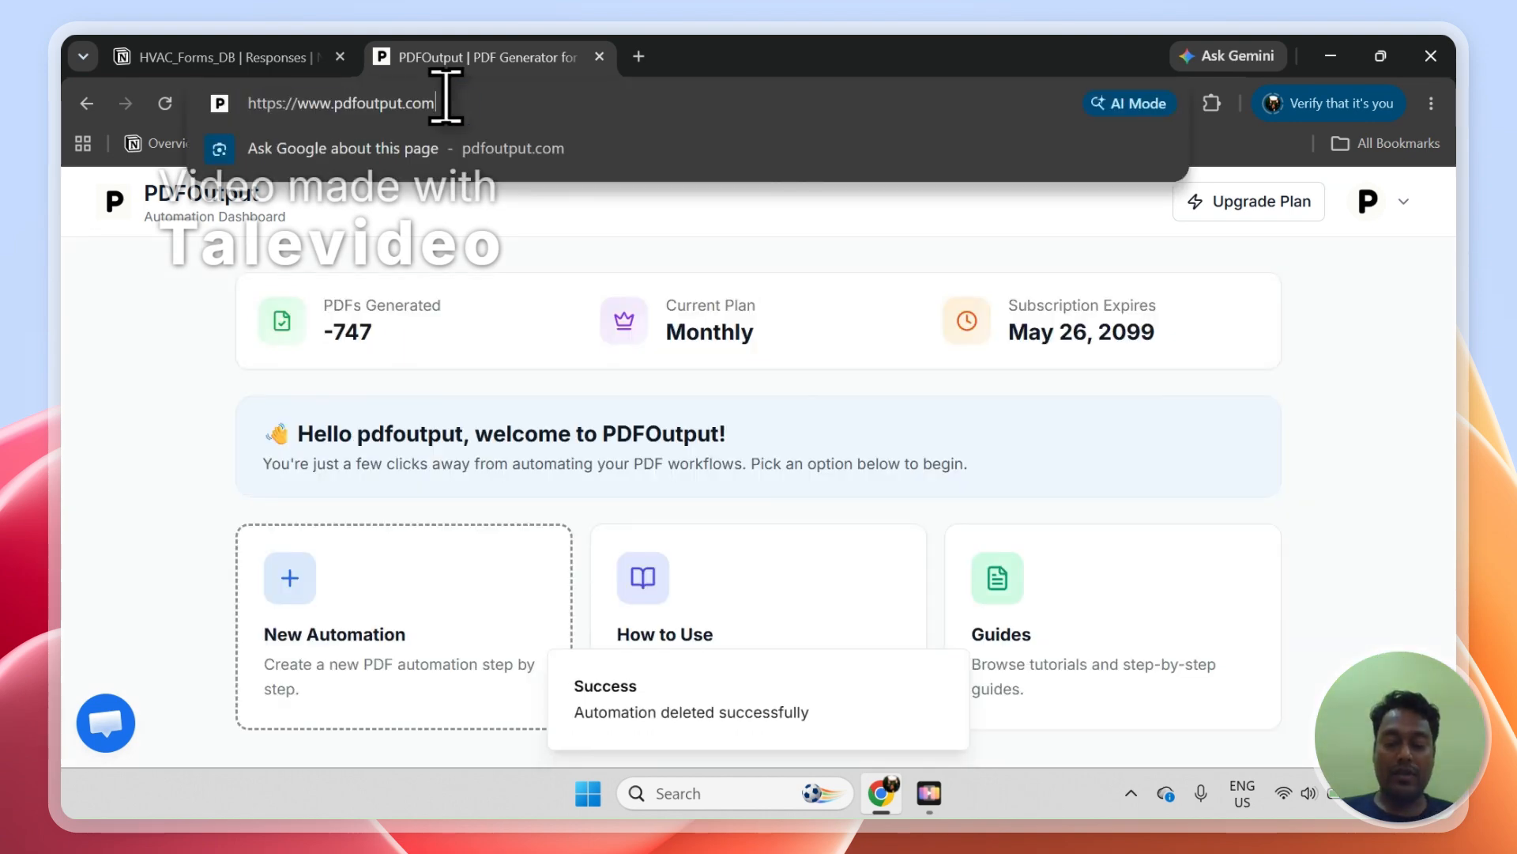
type("/set")
key("Return")
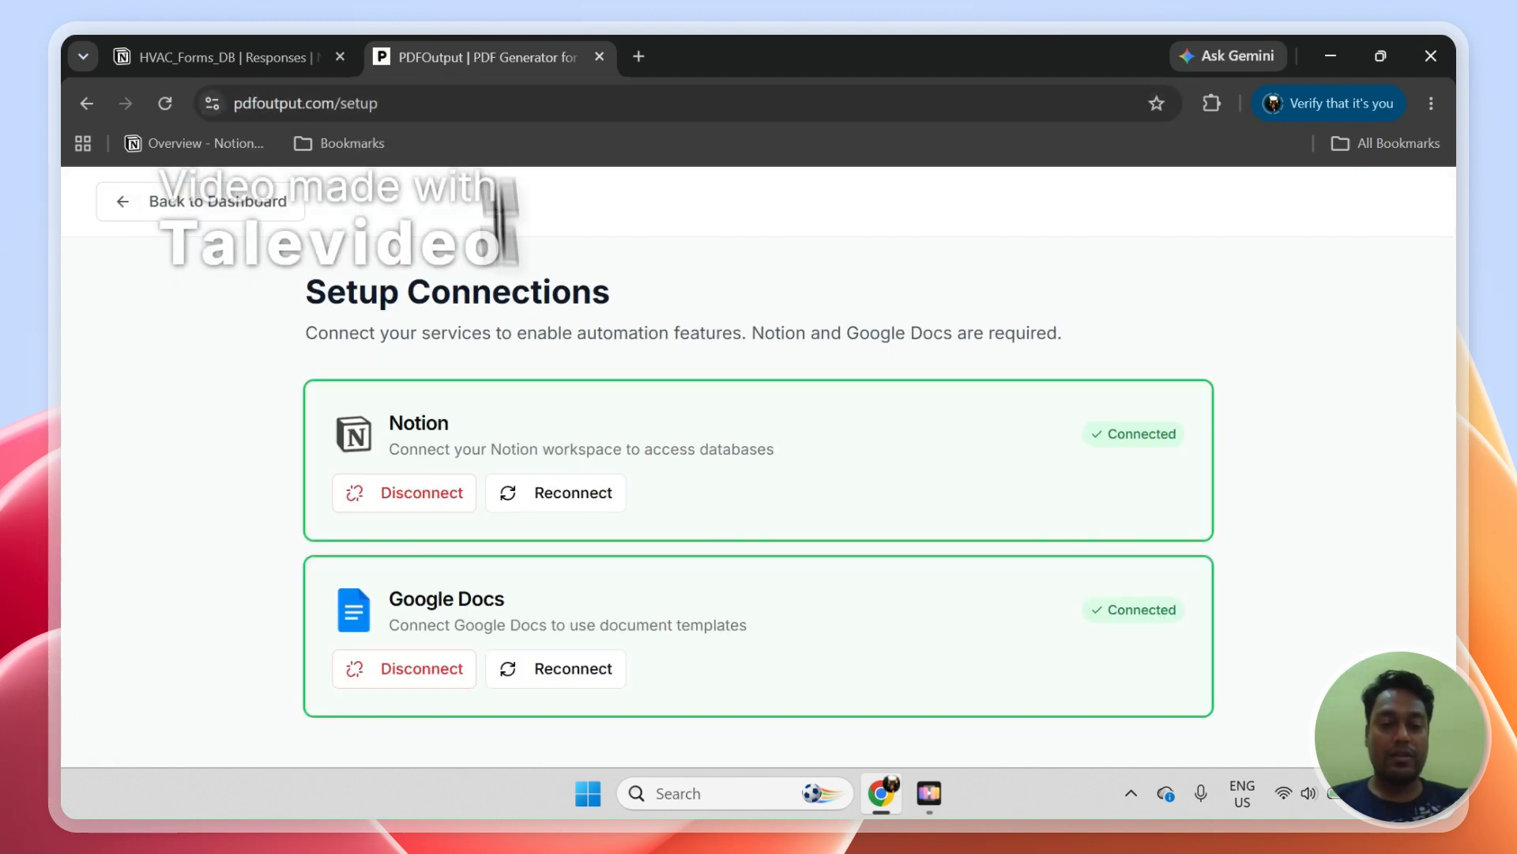
left_click(469, 490)
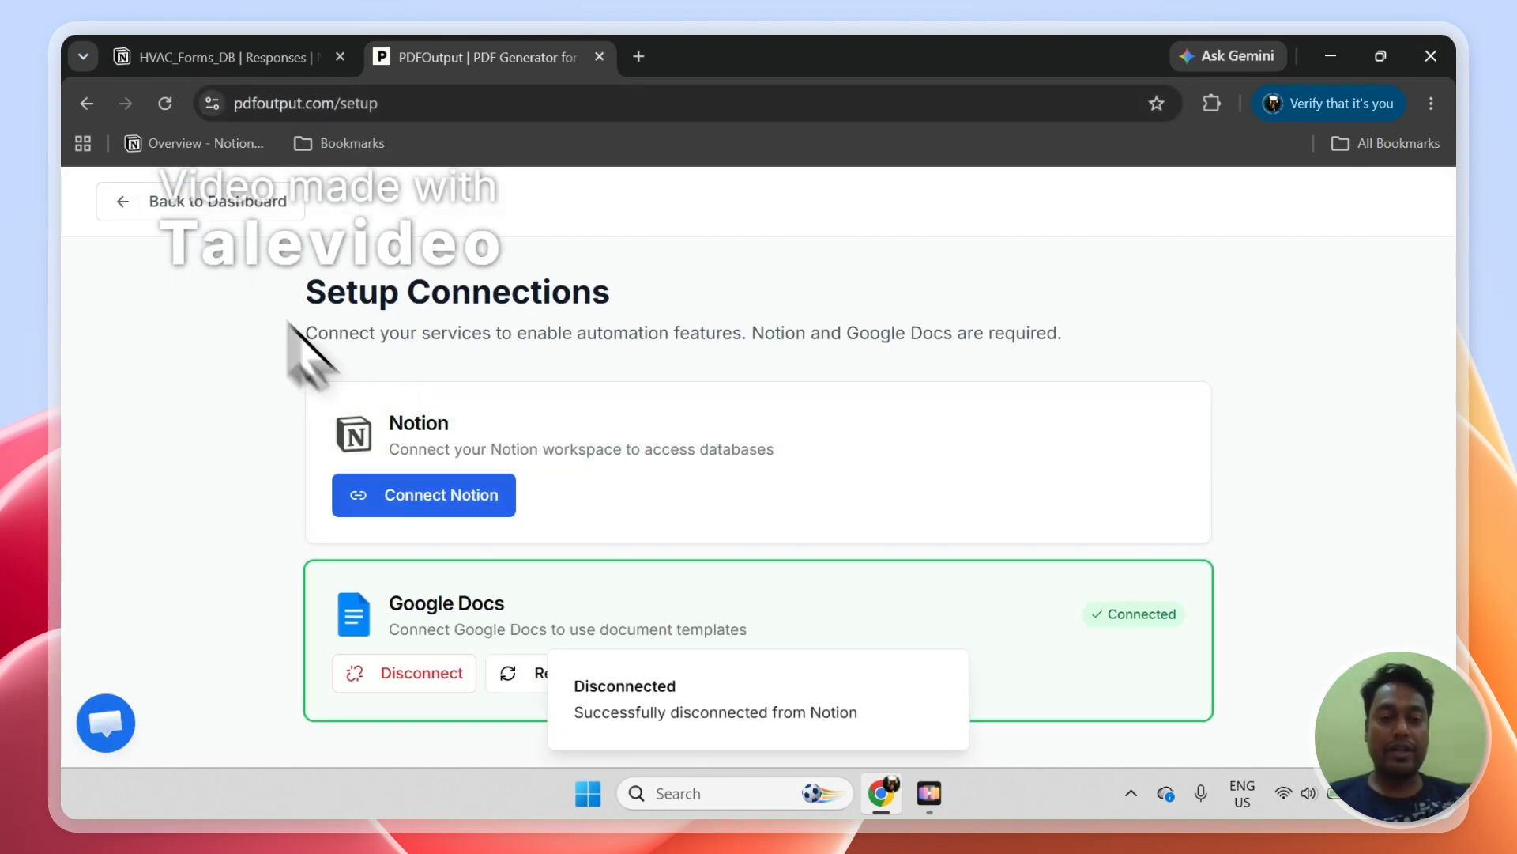
Start a new automation from the dashboard and begin connecting Notion
left_click(215, 203)
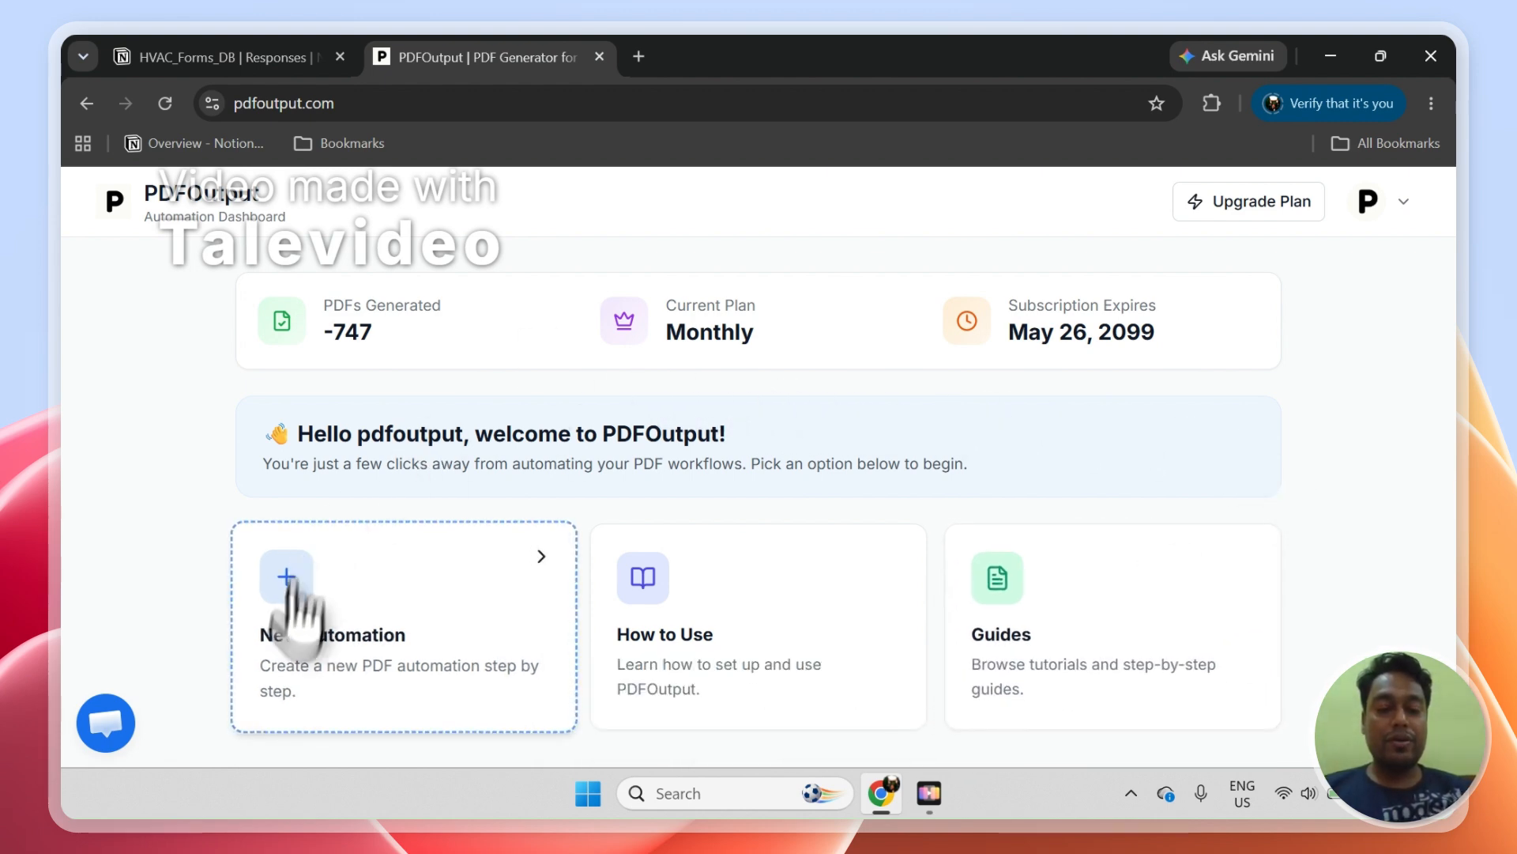
left_click(386, 625)
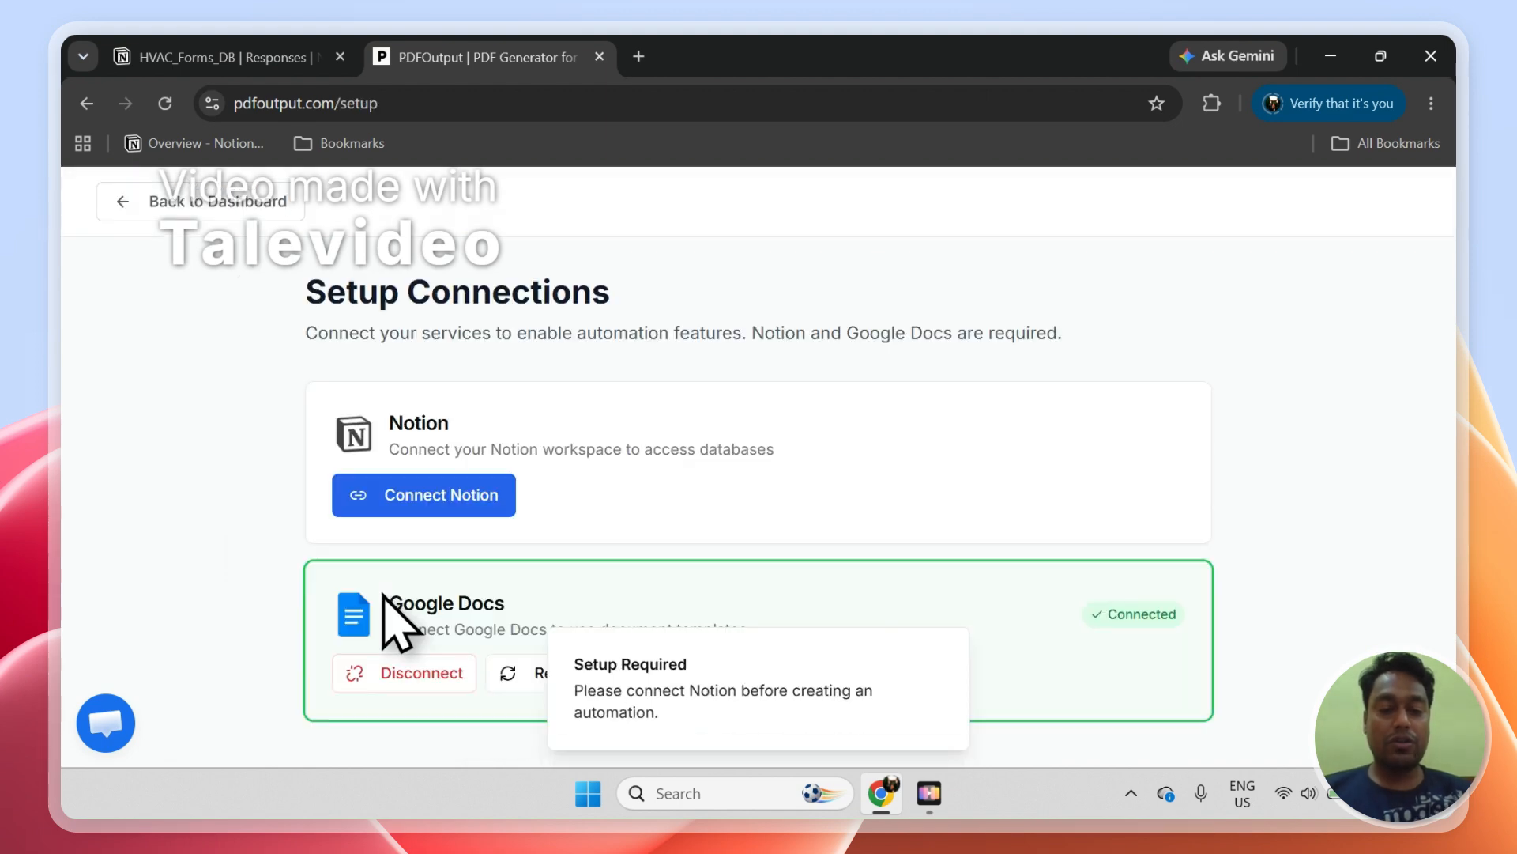
left_click(436, 494)
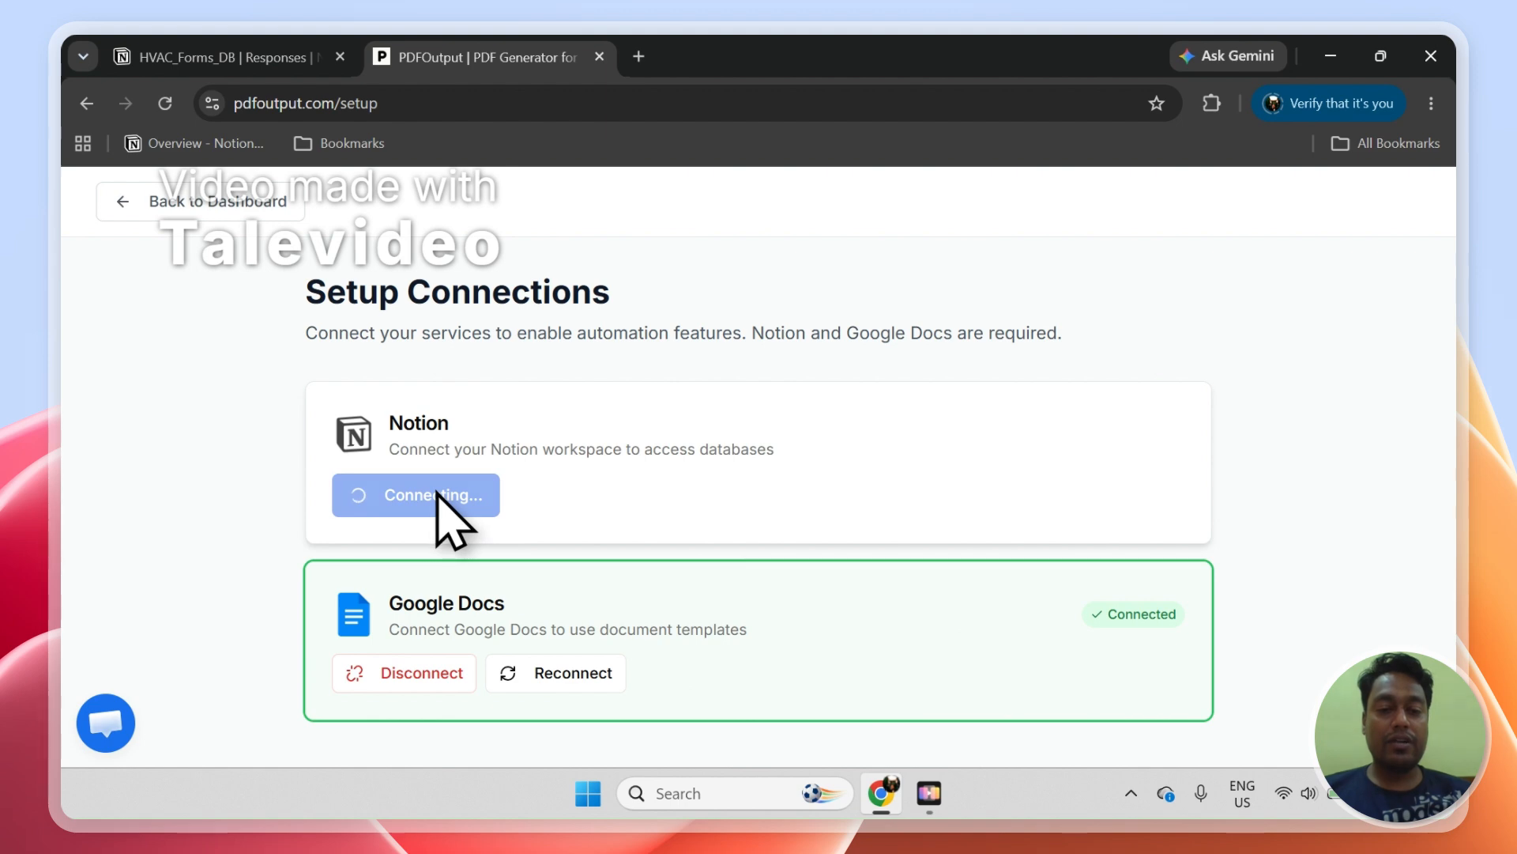
Examine the form builder and the response records of the HVAC_Forms_DB database in Notion
left_click(272, 58)
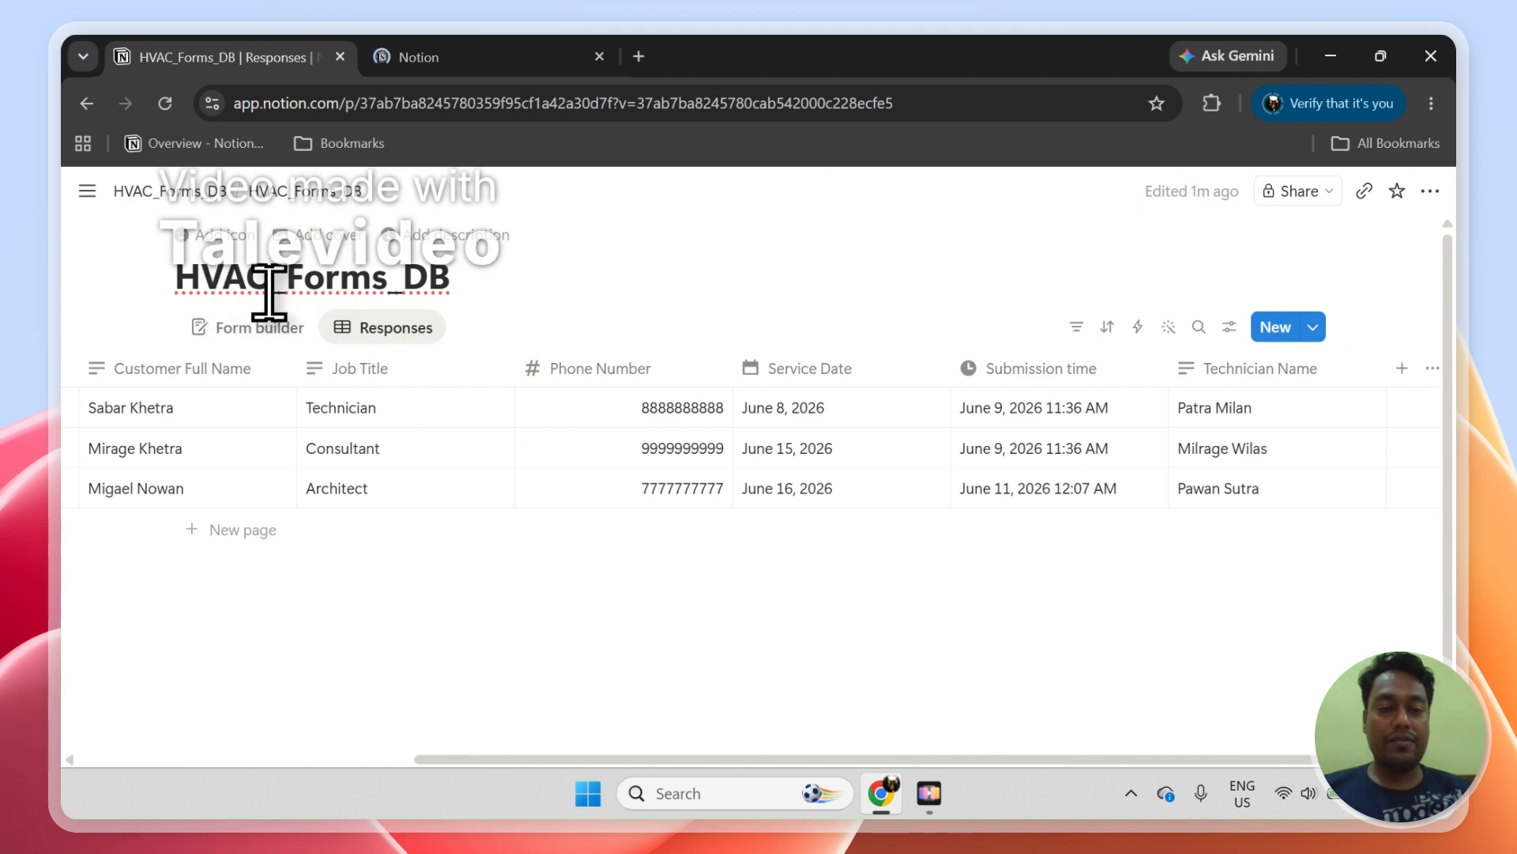
left_click(251, 336)
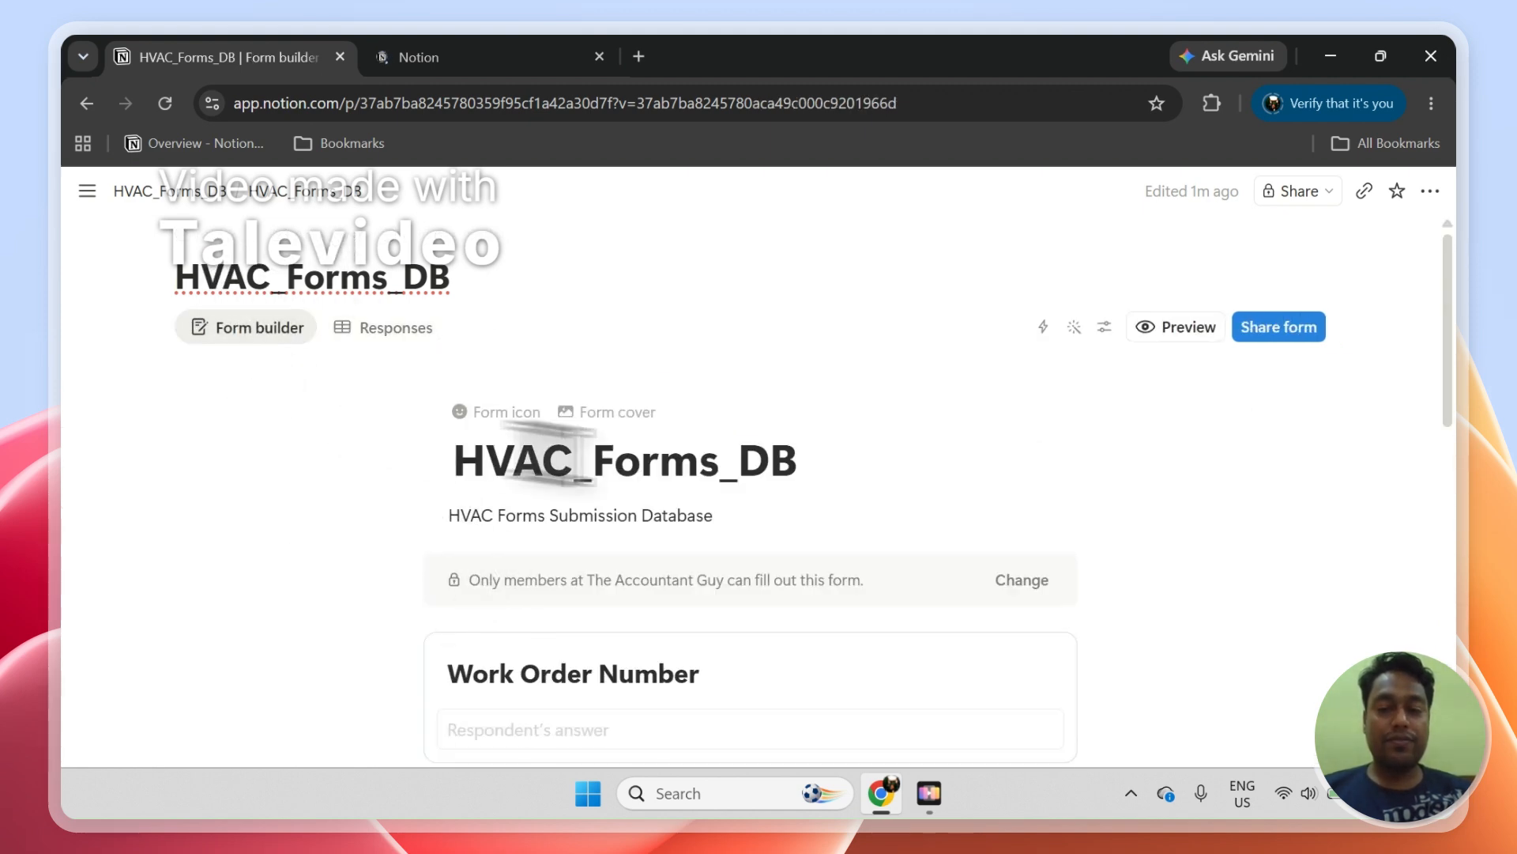
left_click_drag(1460, 373, 1423, 392)
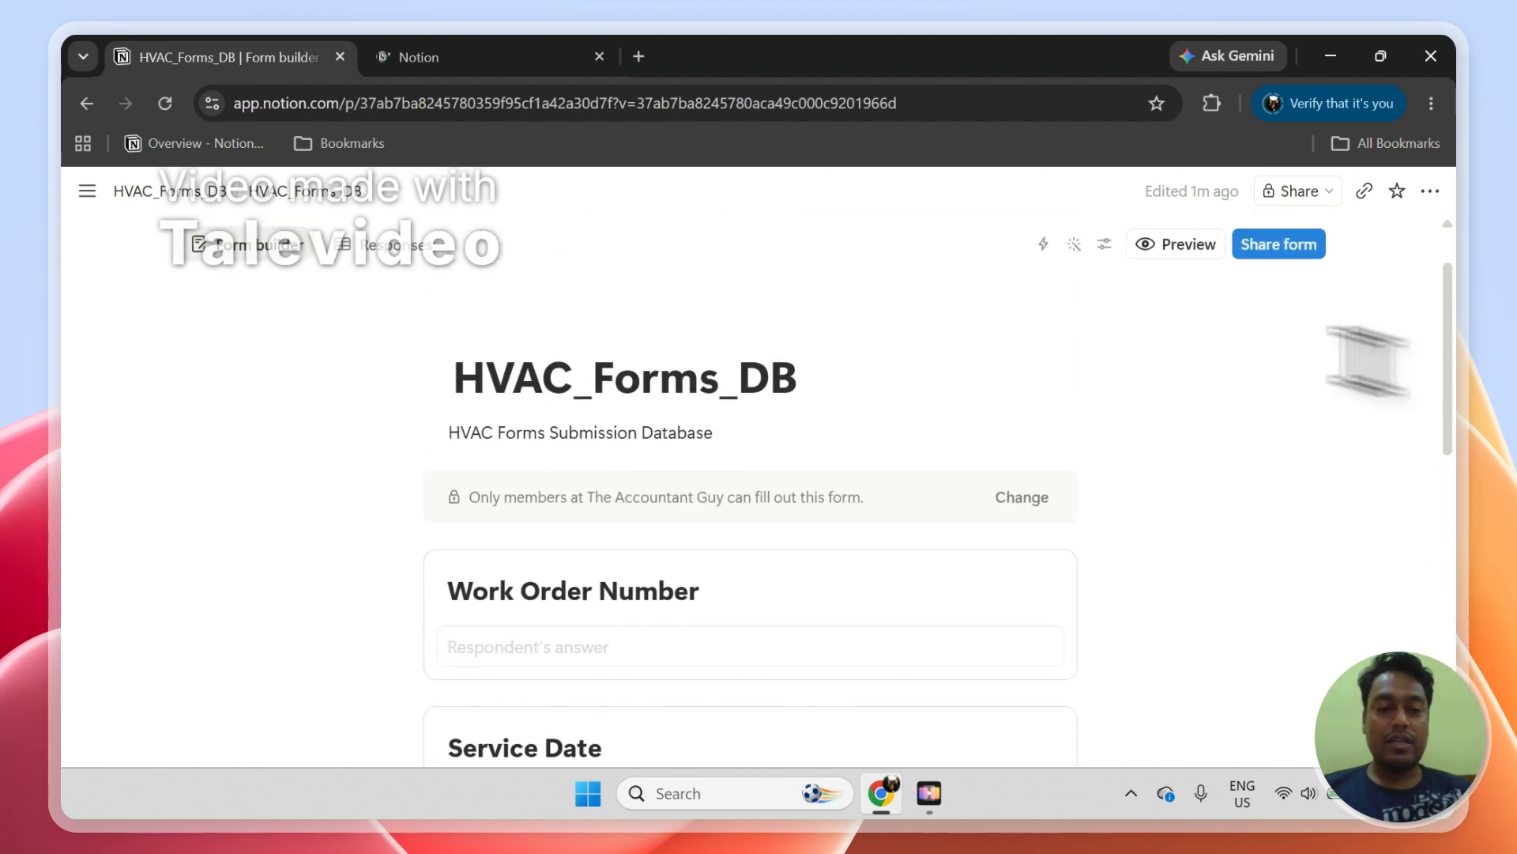
left_click(395, 245)
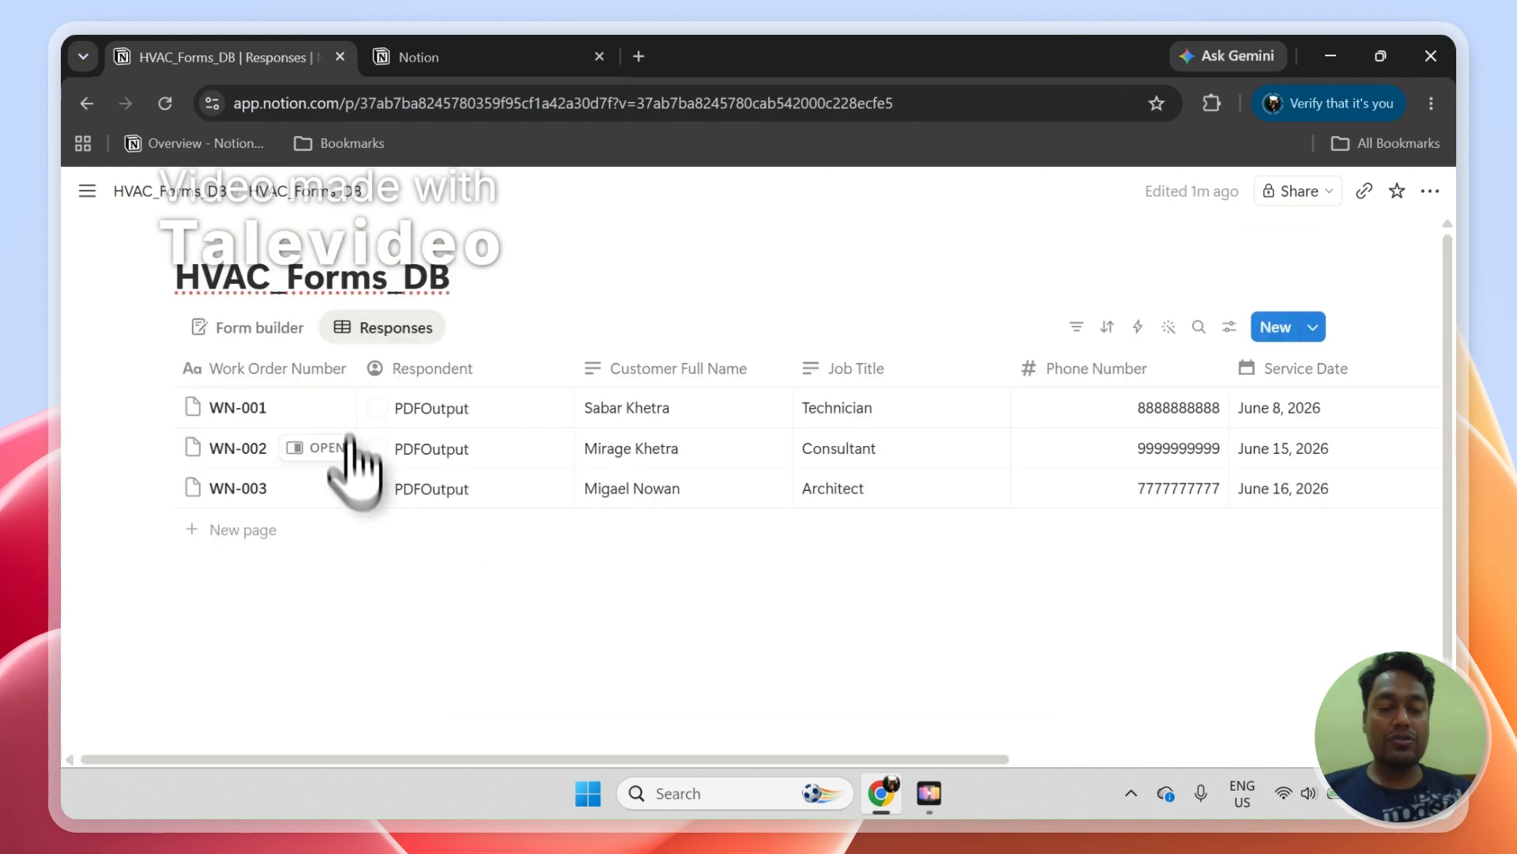
left_click(154, 407)
left_click(155, 447)
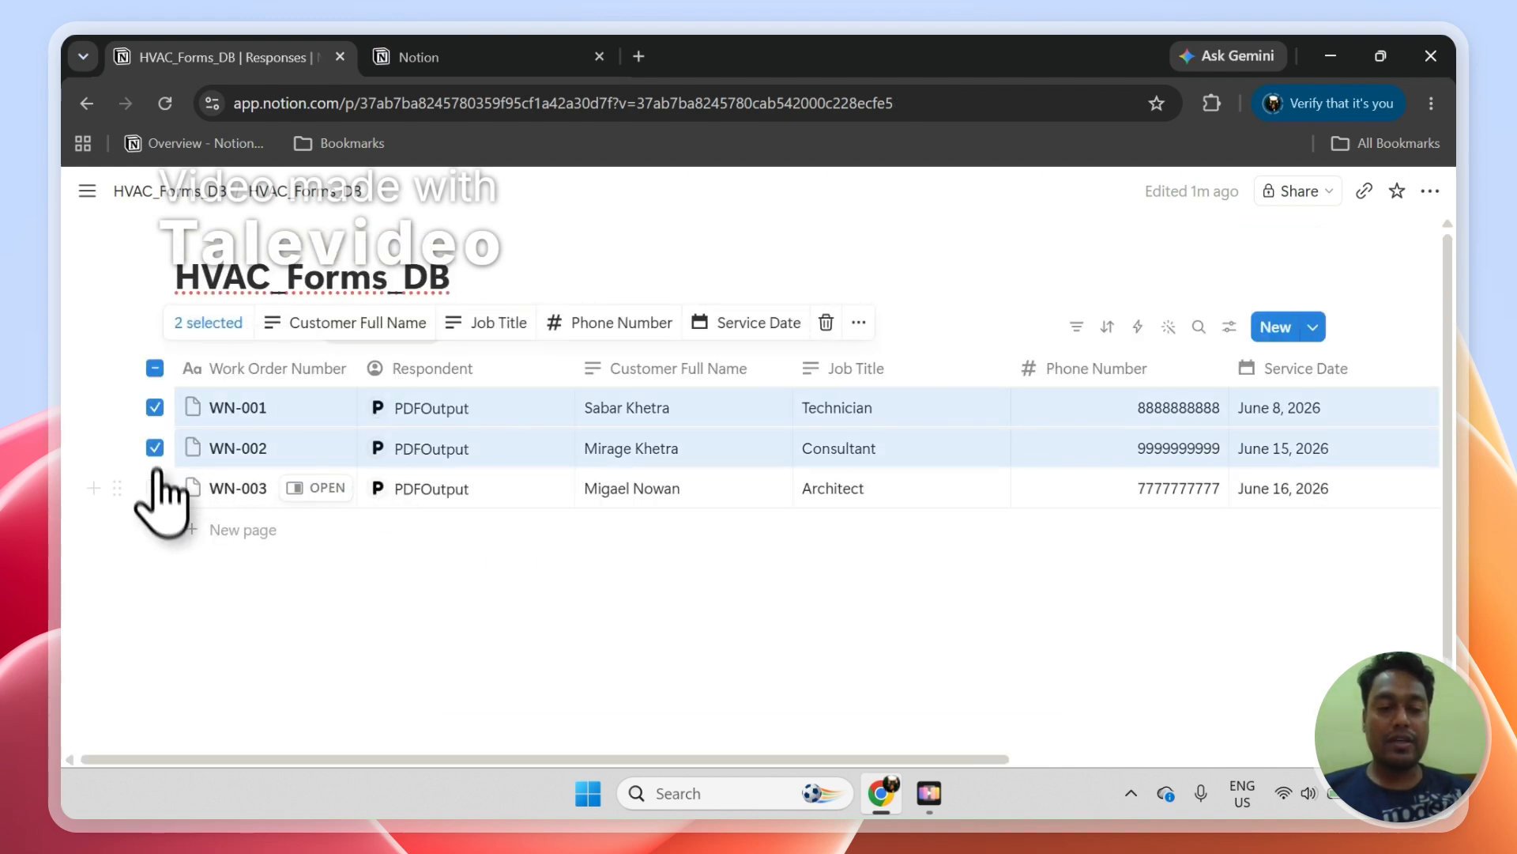
left_click(155, 487)
left_click(155, 368)
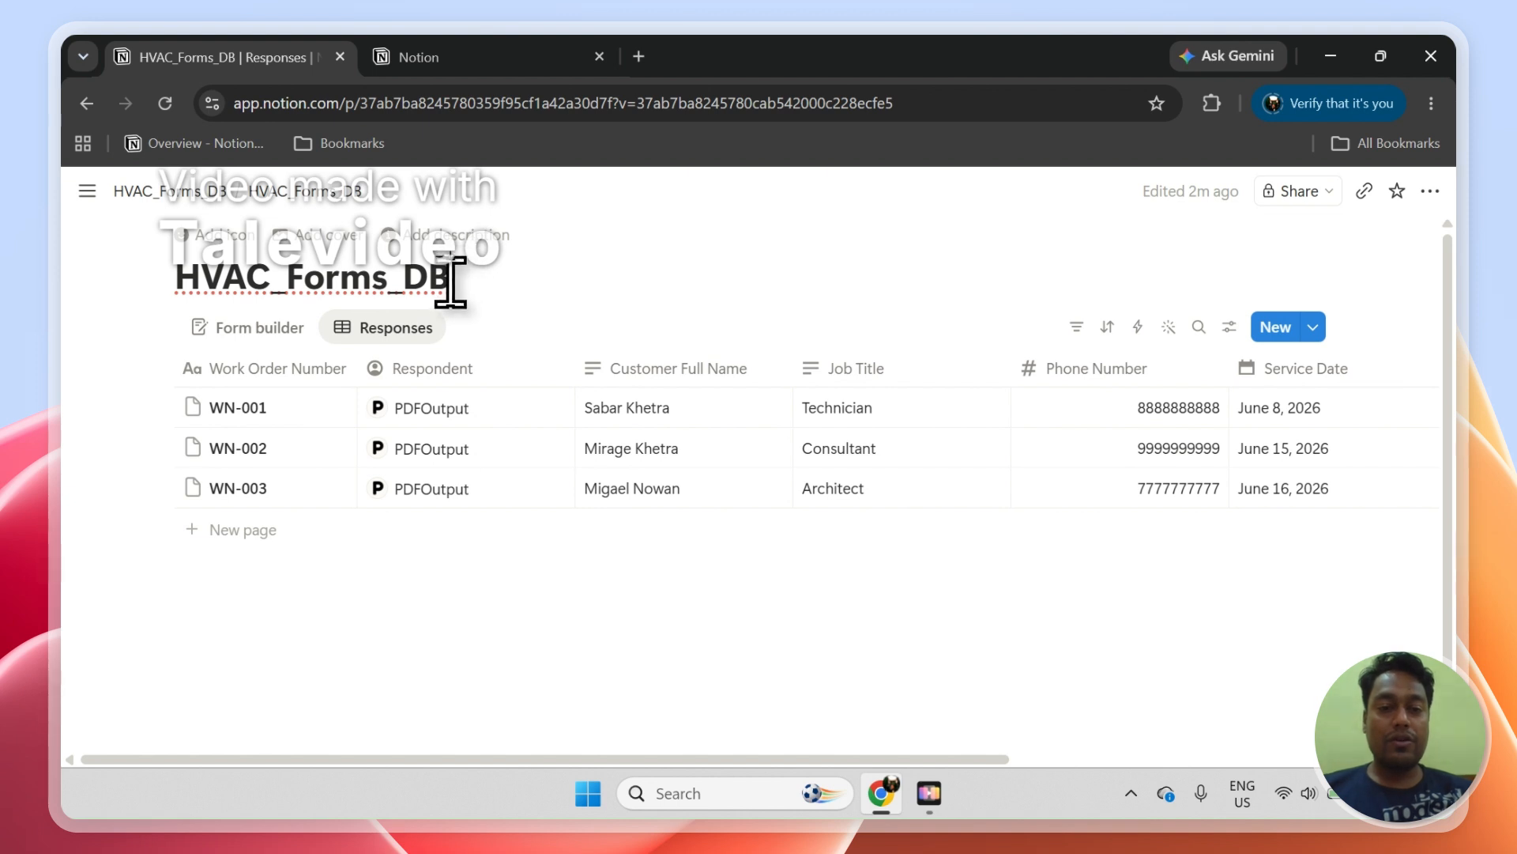
Copy the database title HVAC_Forms_DB
left_click_drag(204, 286, 442, 282)
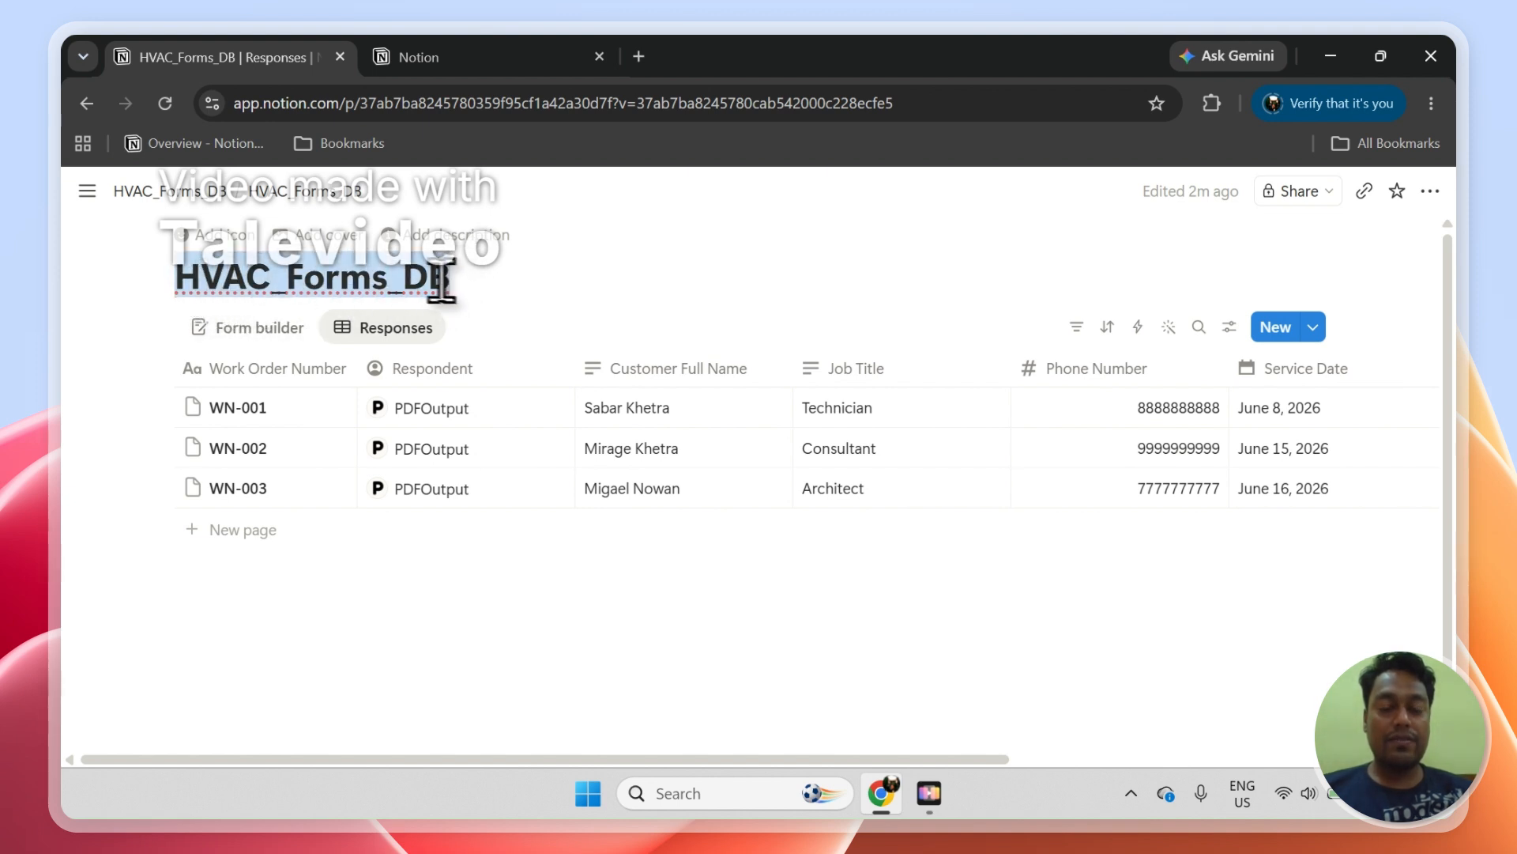
right_click(407, 277)
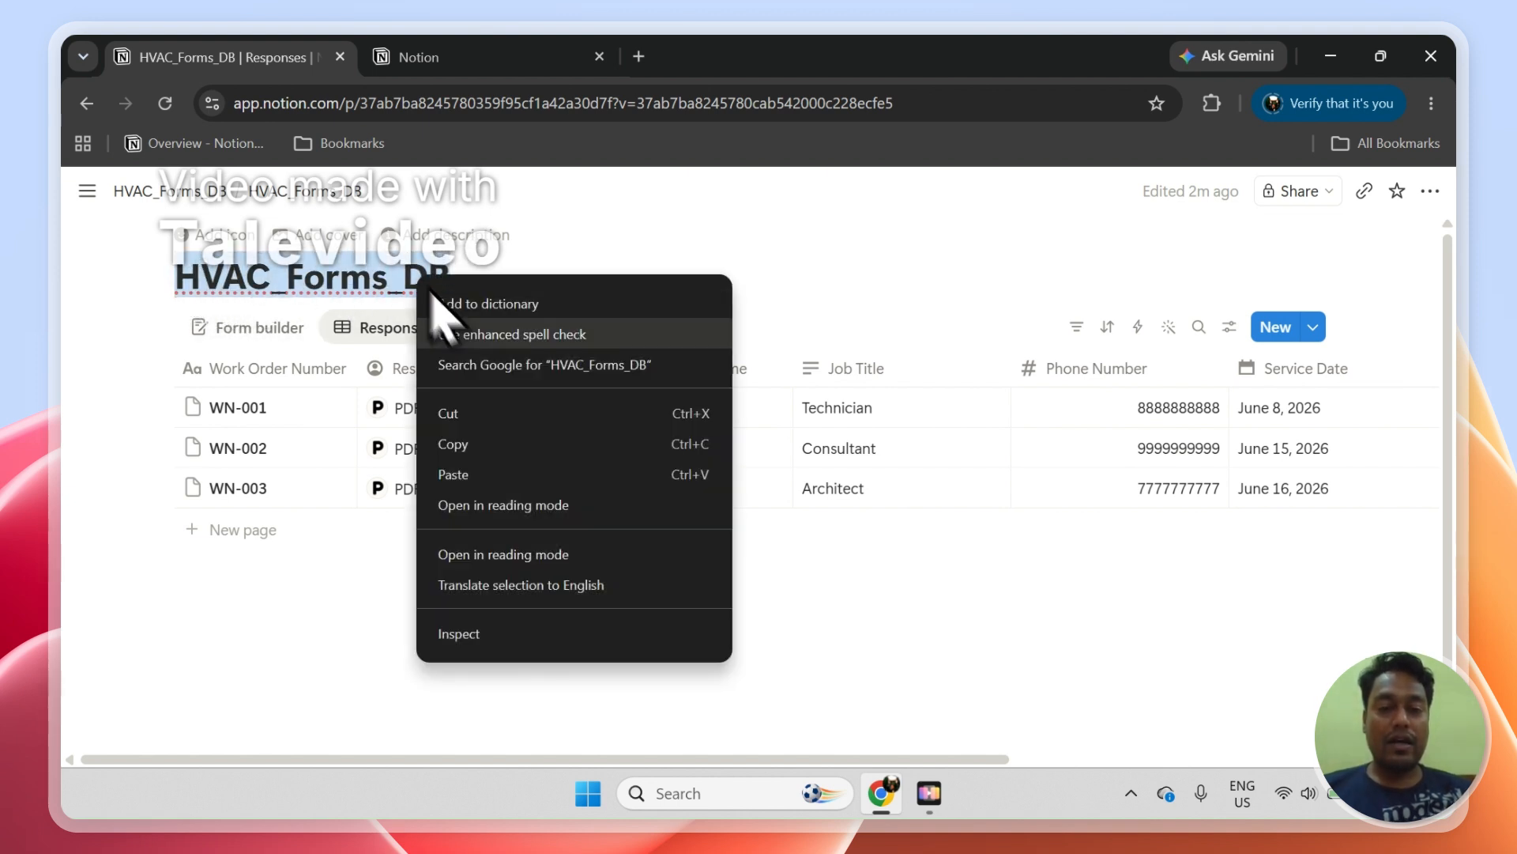
left_click(506, 440)
Search for HVAC_Forms_DB in the Notion page selection, add the top-level page, and allow PDFOutput to access it
left_click(477, 54)
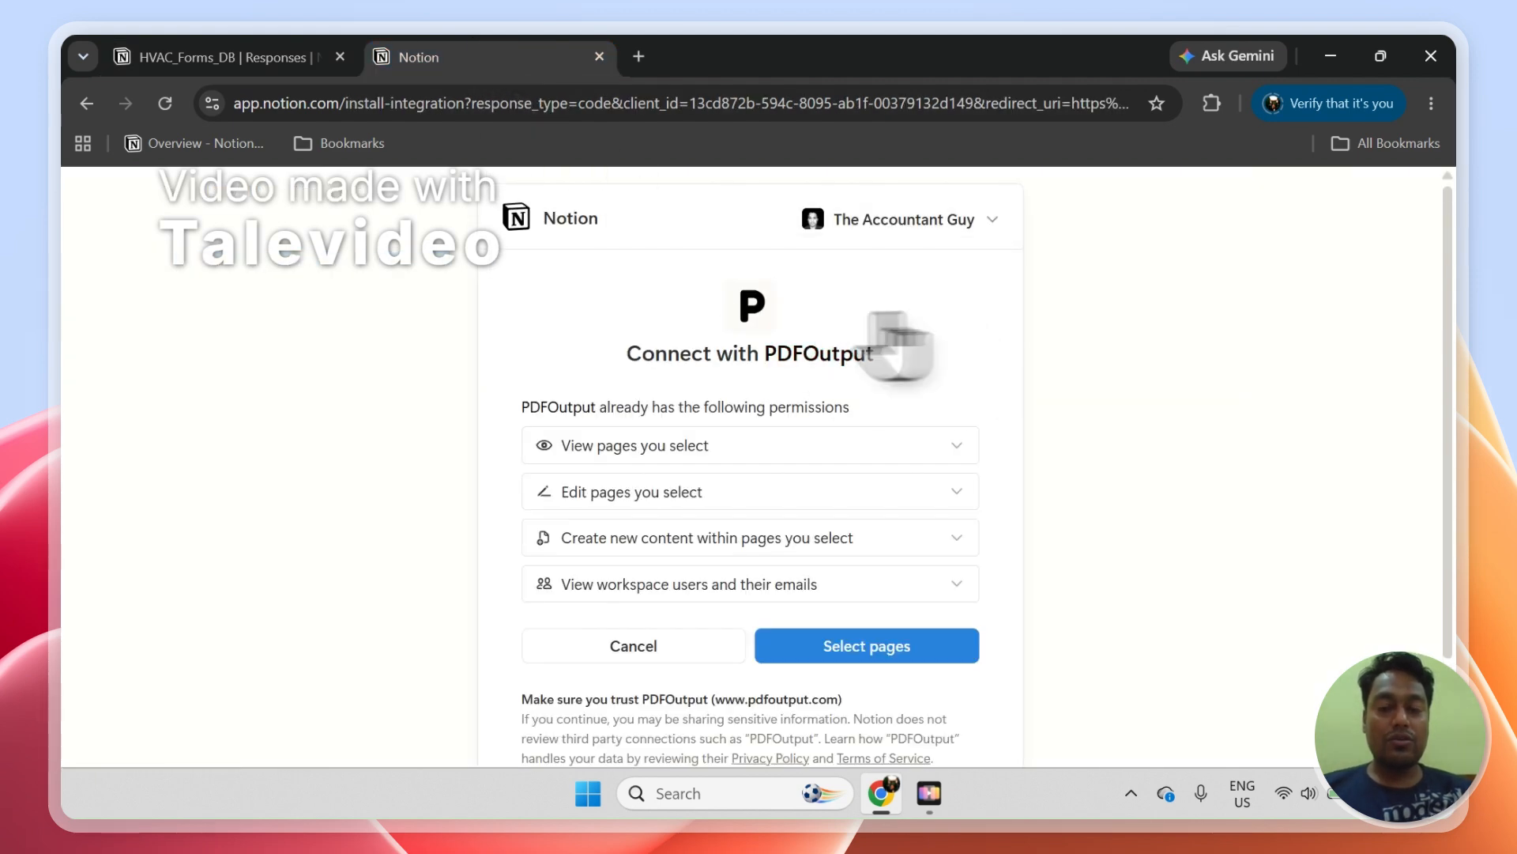
left_click(895, 648)
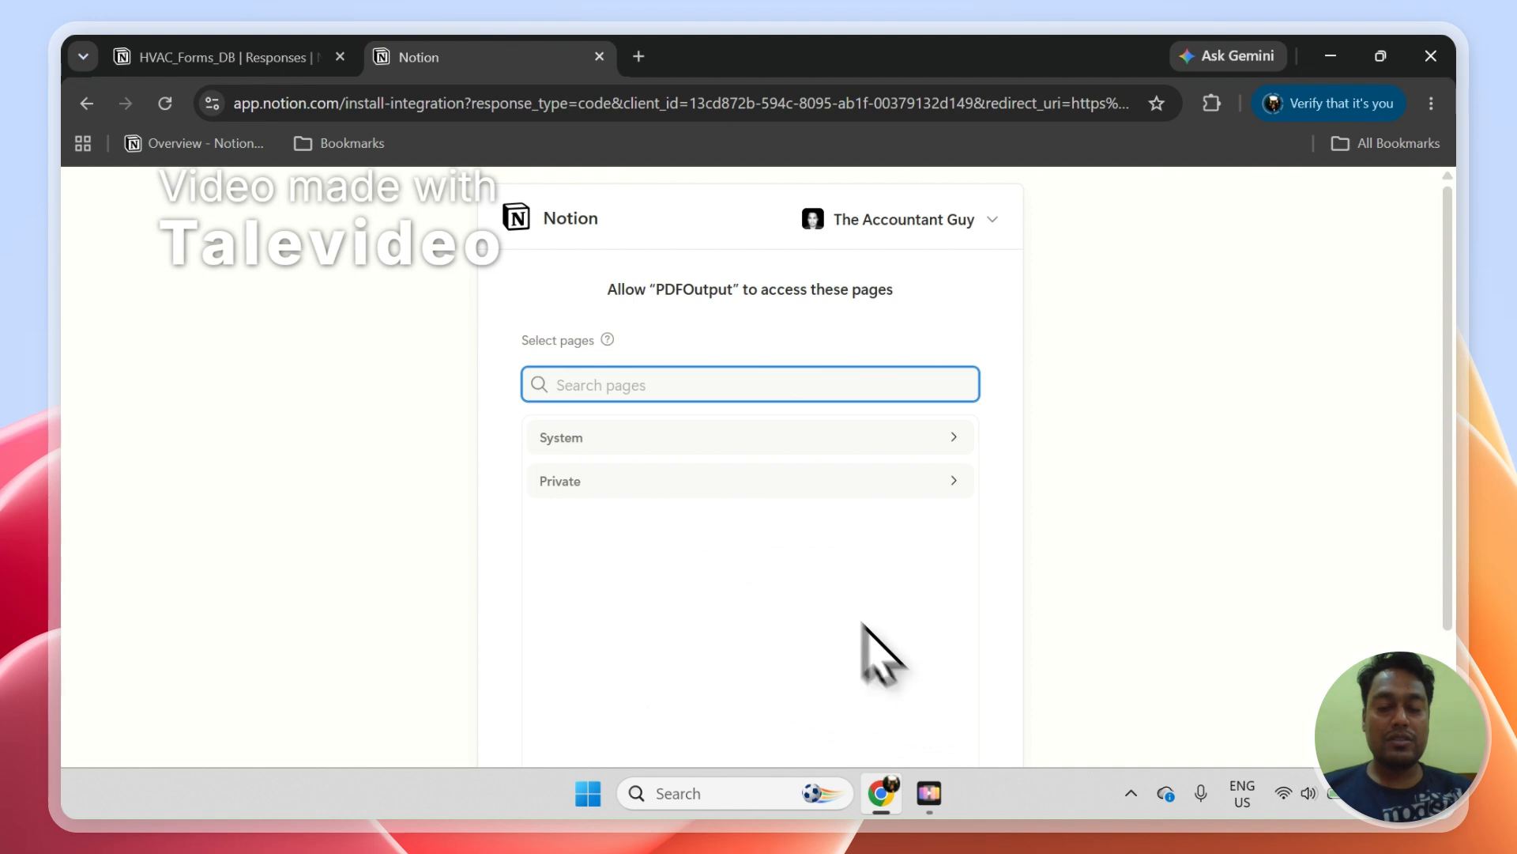
right_click(651, 383)
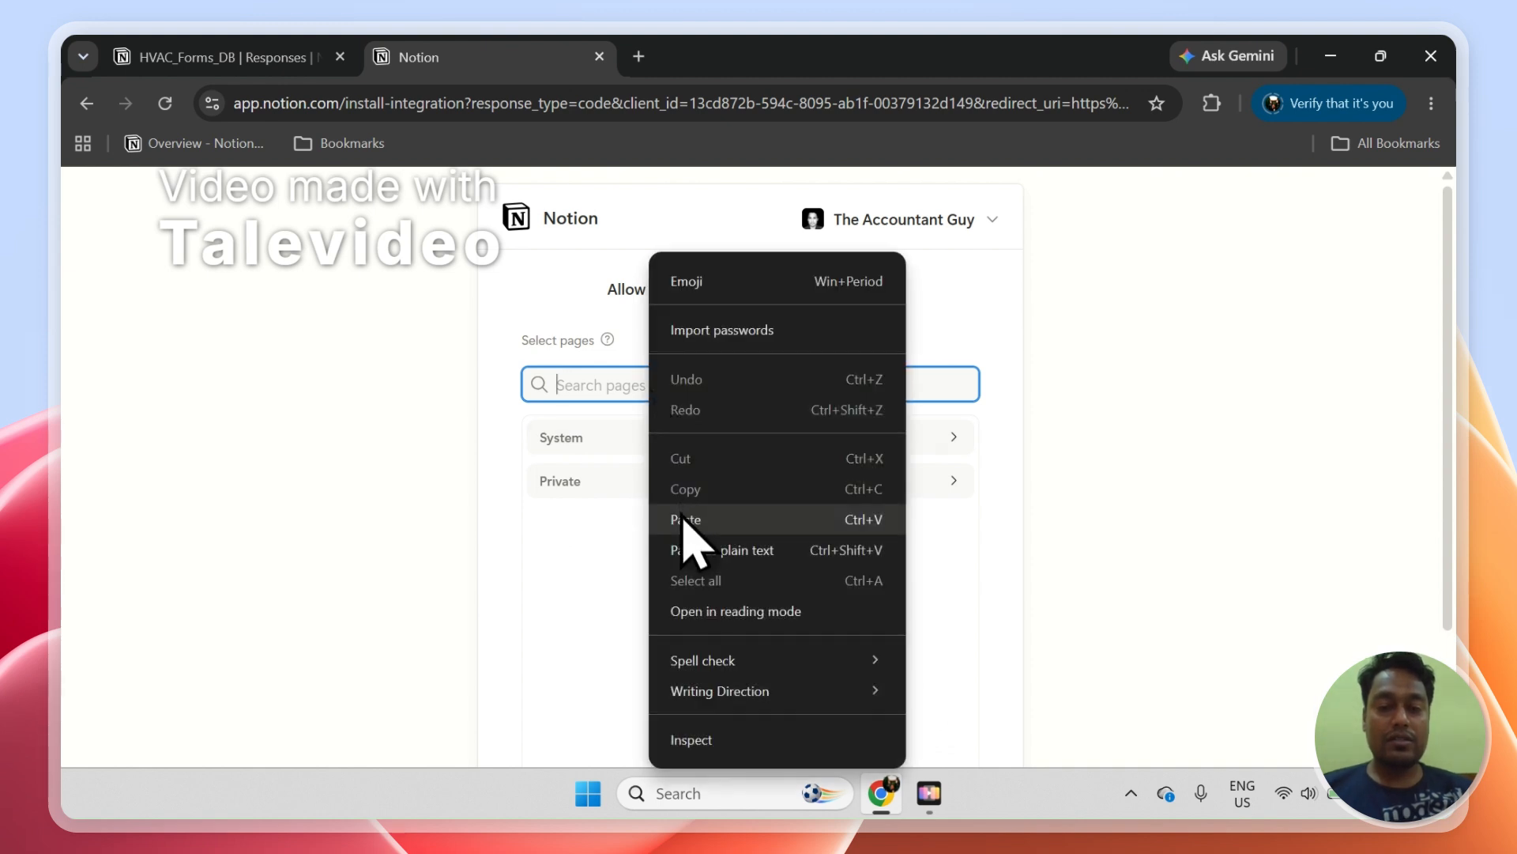
left_click(684, 521)
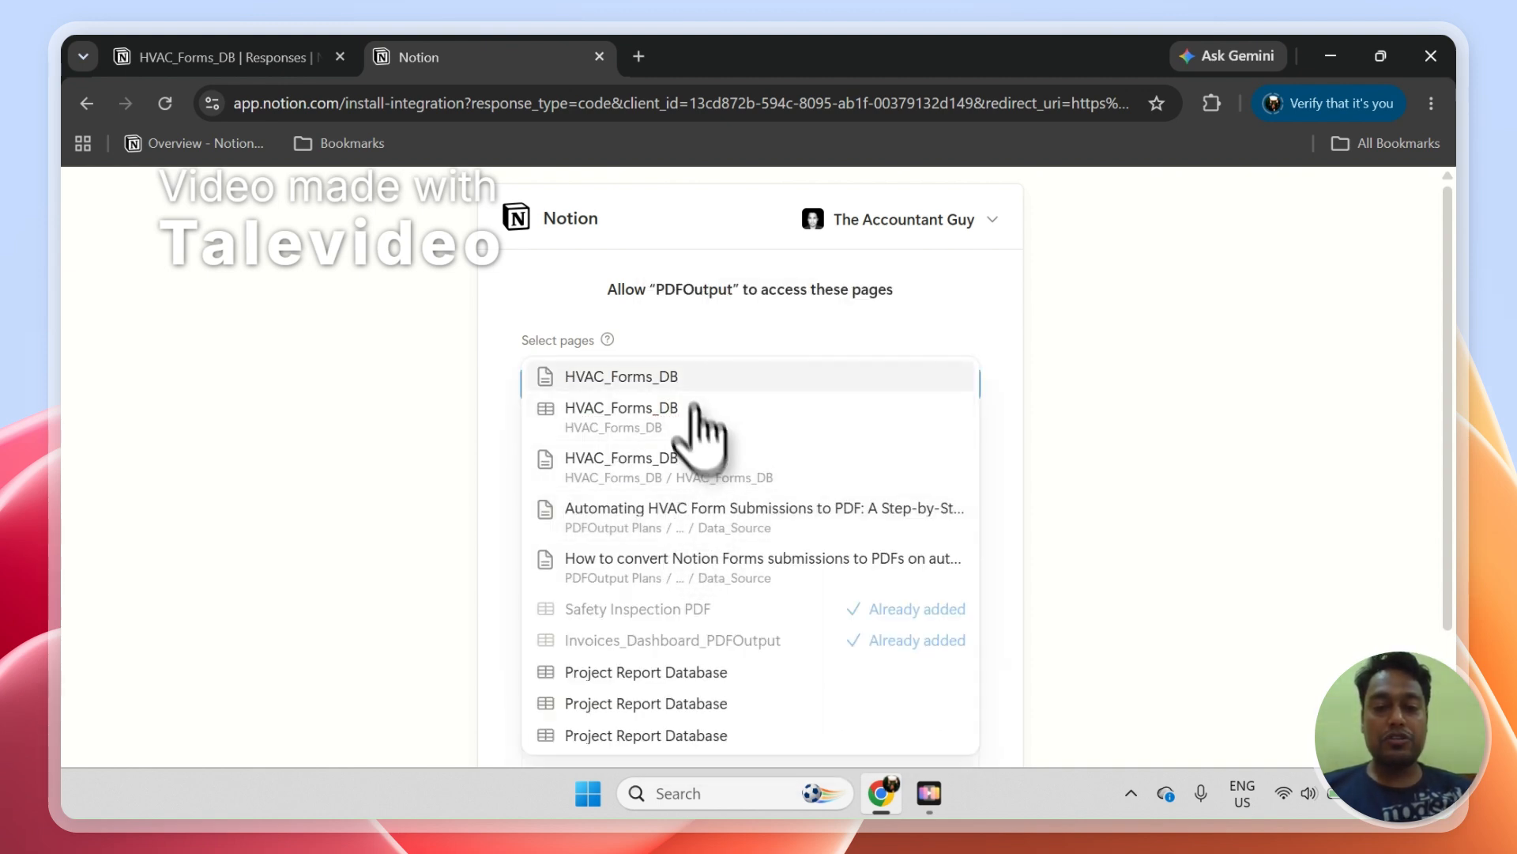
left_click(667, 376)
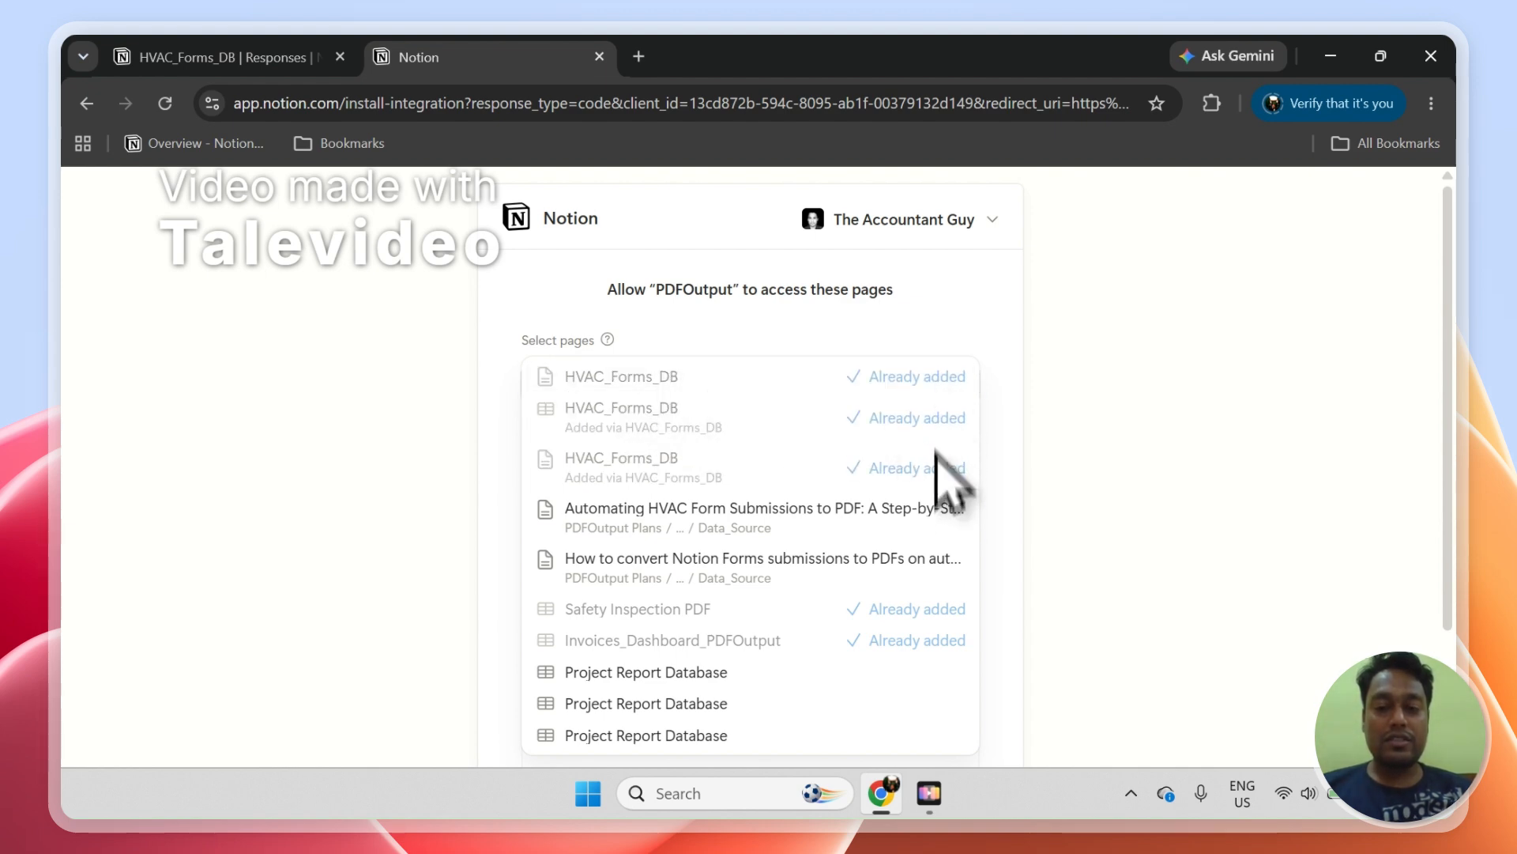
left_click_drag(1451, 352, 1451, 506)
left_click(876, 689)
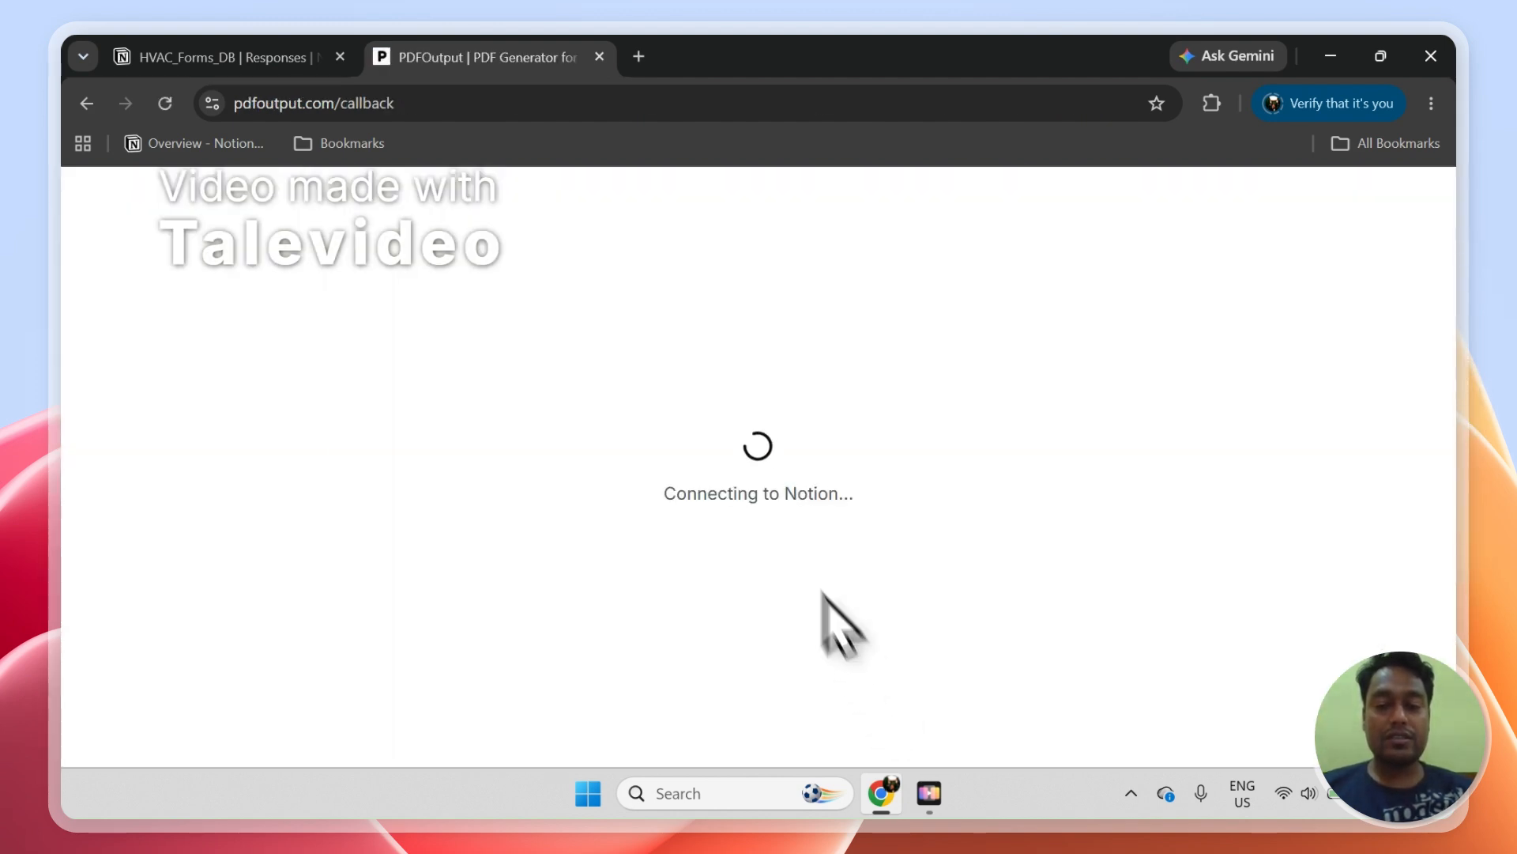
Check the HVAC_Forms_DB responses in Notion and return to PDFOutput's template selection step
left_click(262, 59)
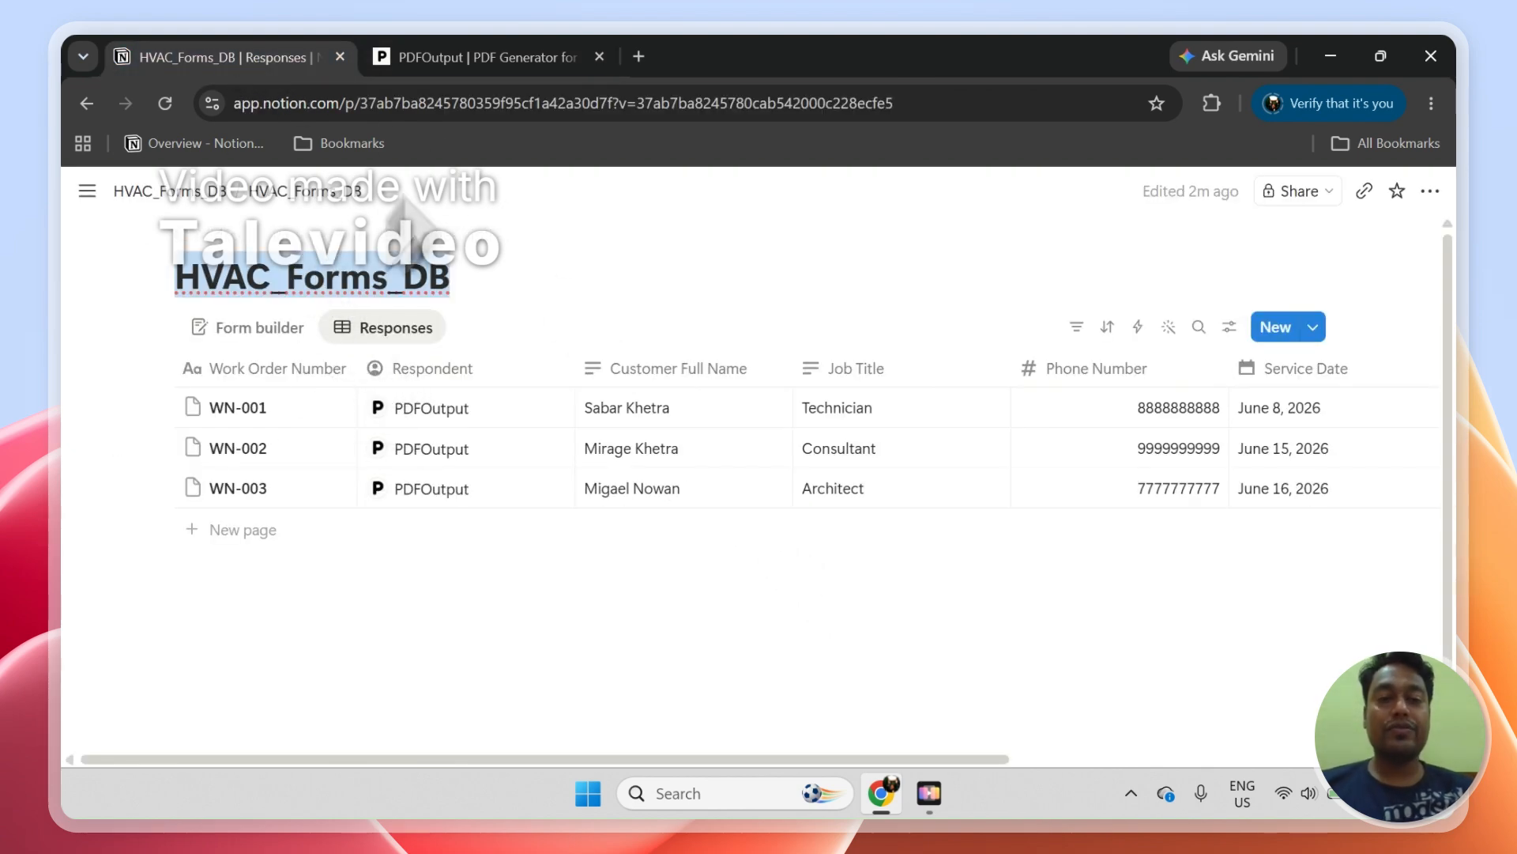
left_click(496, 67)
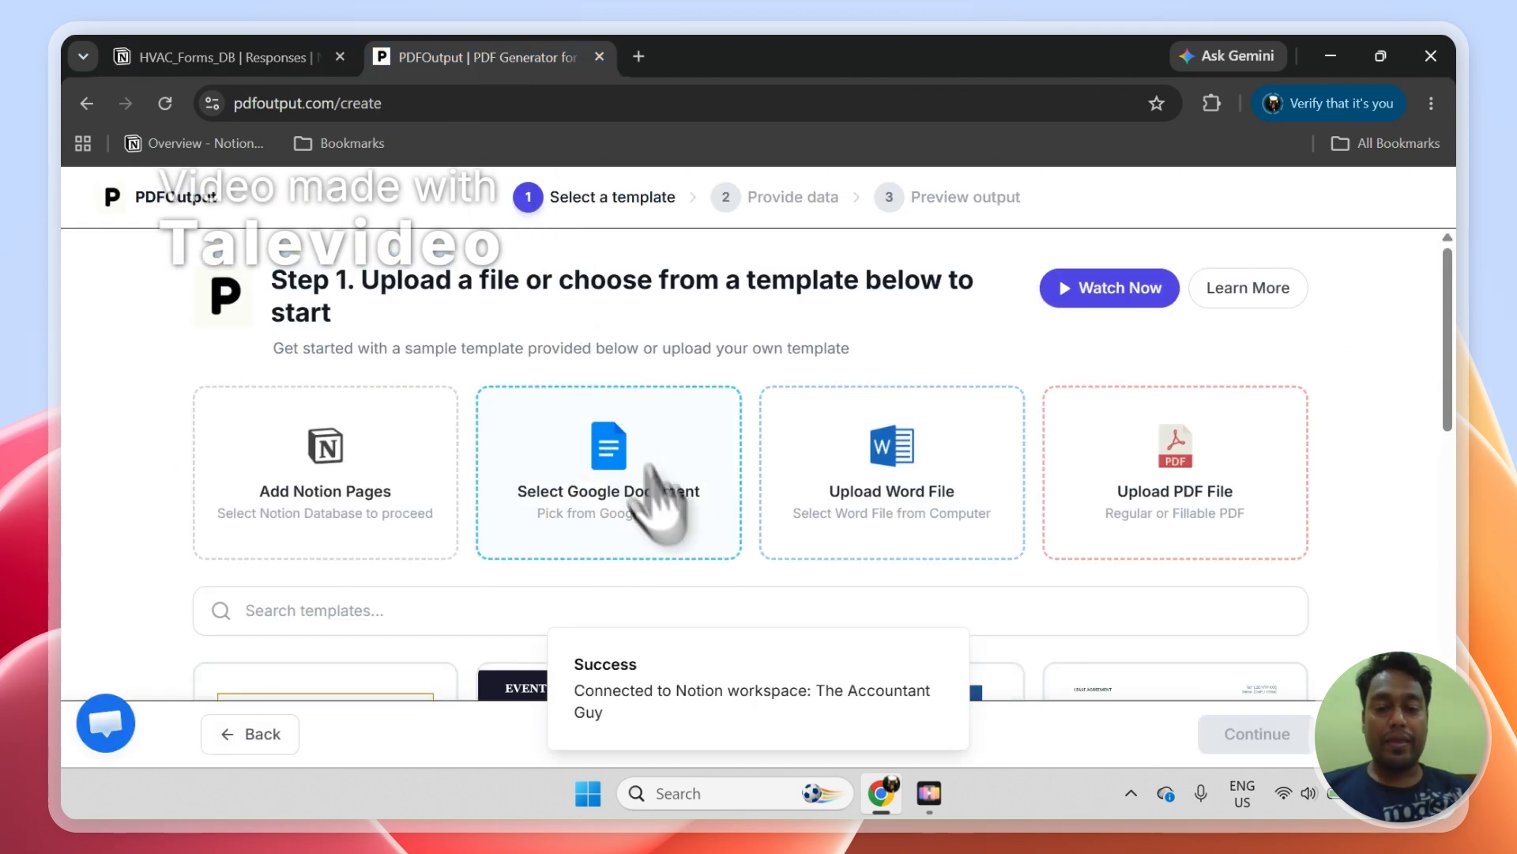
left_click(948, 650)
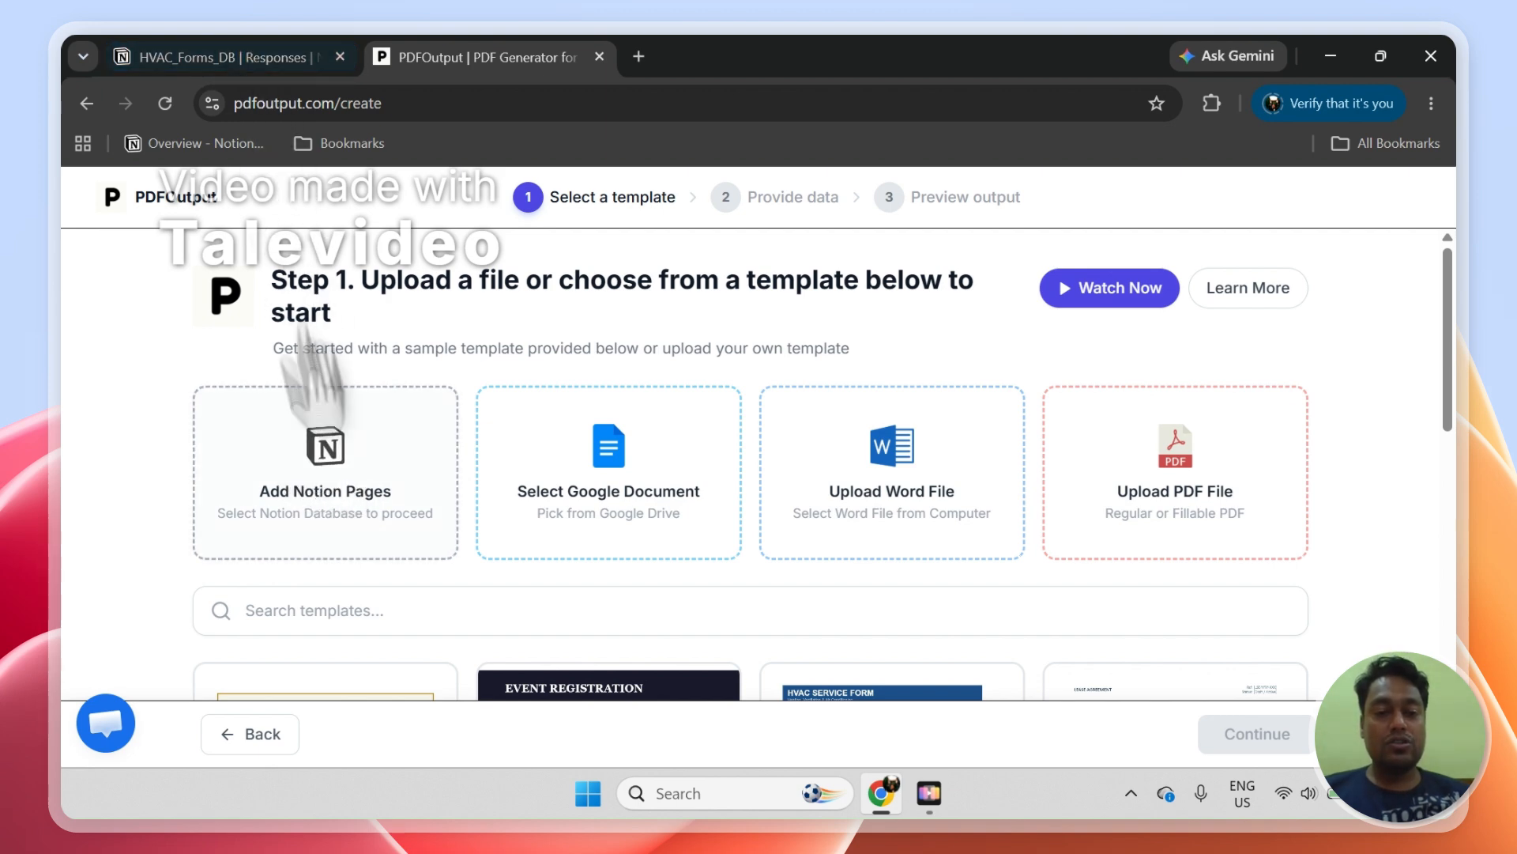
Open the WN-001 record in Notion as a full page, examine its properties and page body, and return to HVAC_Forms_DB
left_click(261, 57)
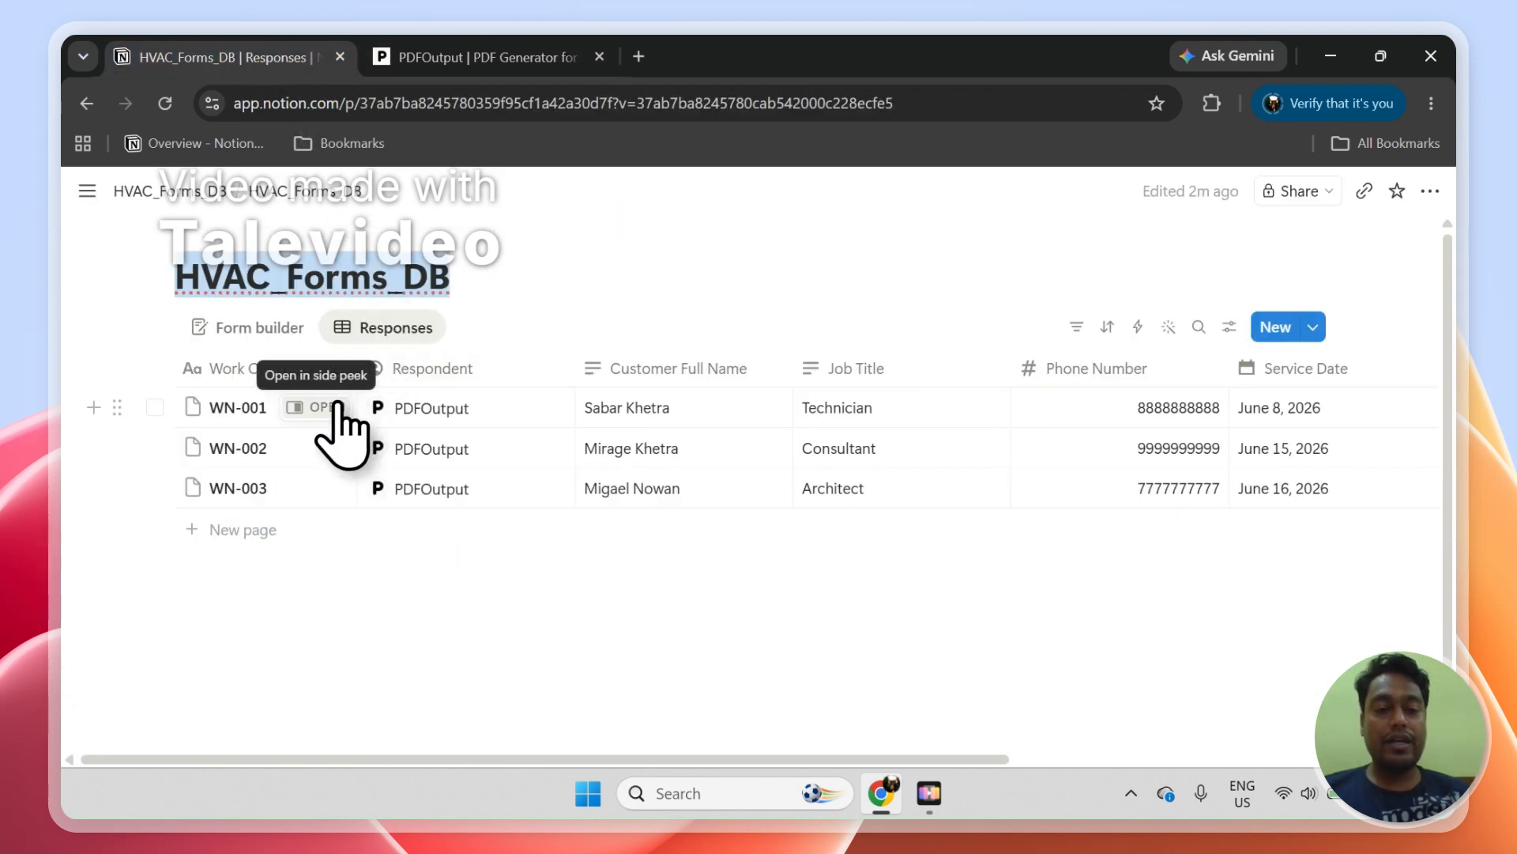
left_click(320, 408)
left_click(813, 192)
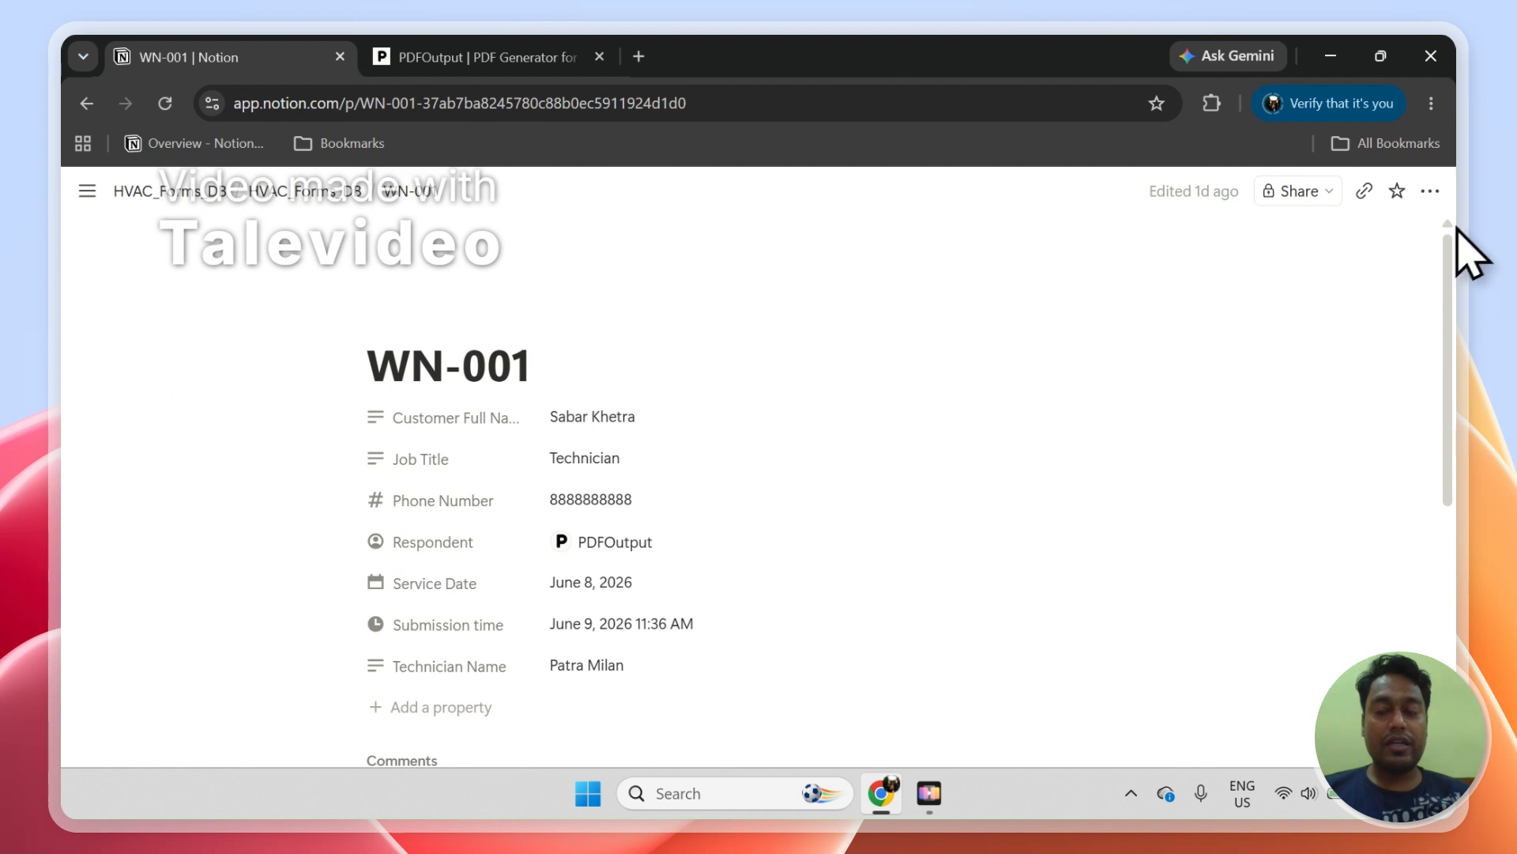
left_click_drag(1458, 237, 1454, 470)
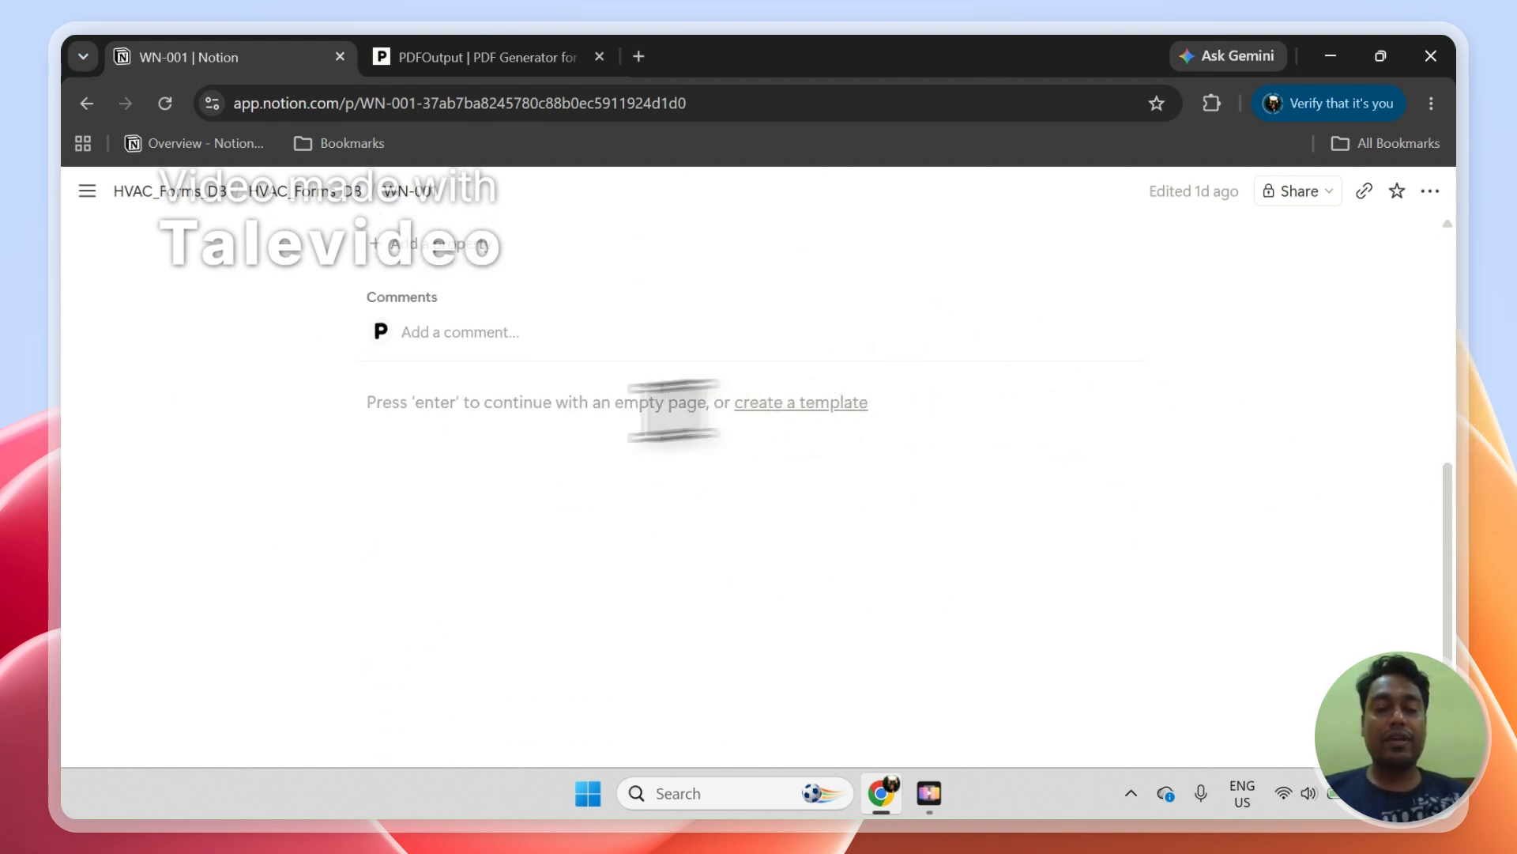
left_click(317, 191)
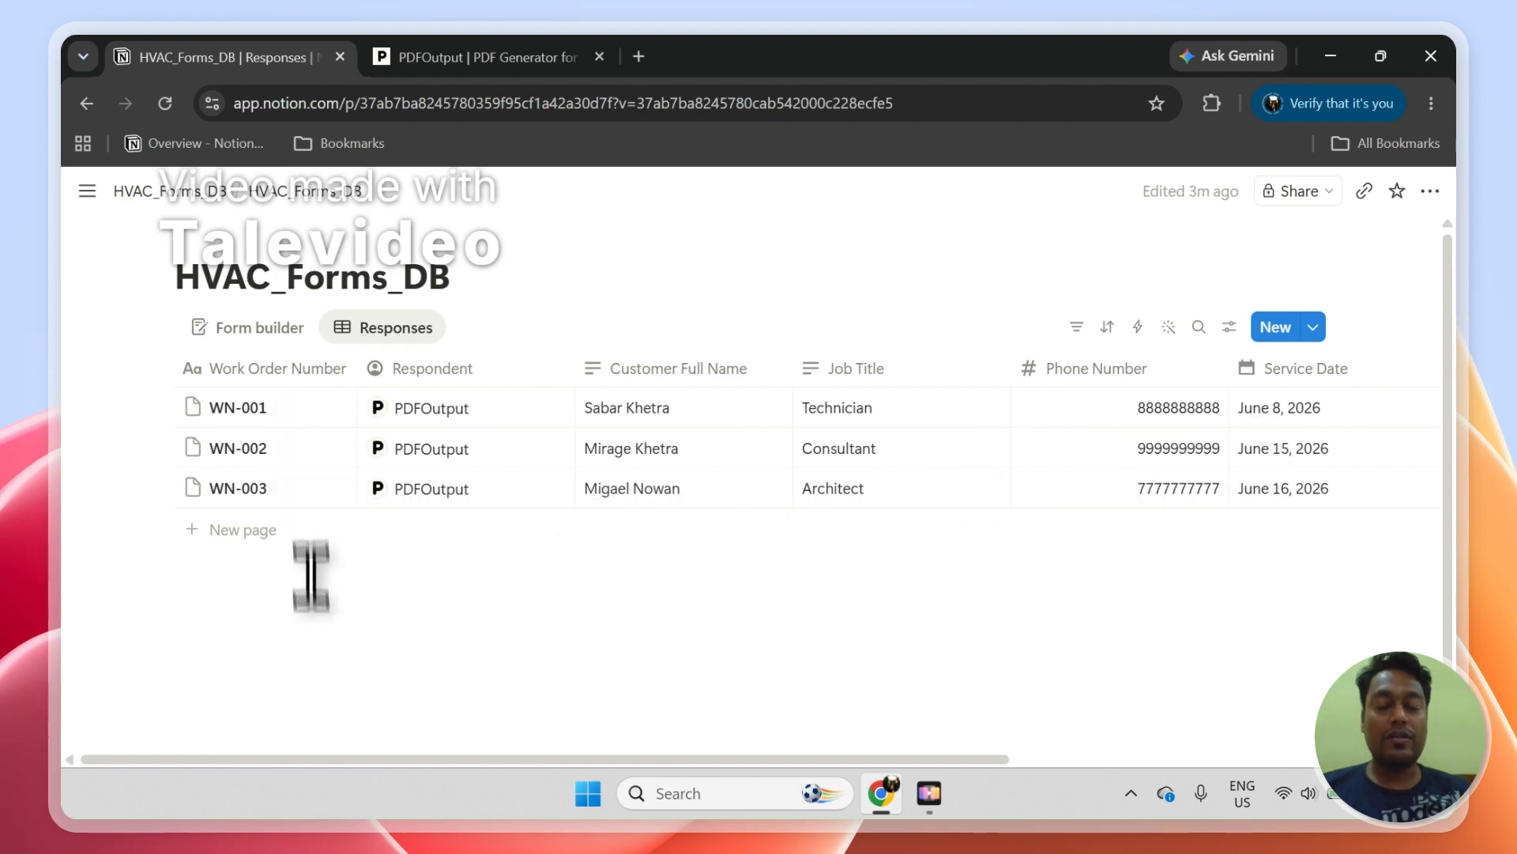
Switch to PDFOutput, search the templates for HVAC, select HVAC Submission Form, and continue to the data step
left_click(436, 59)
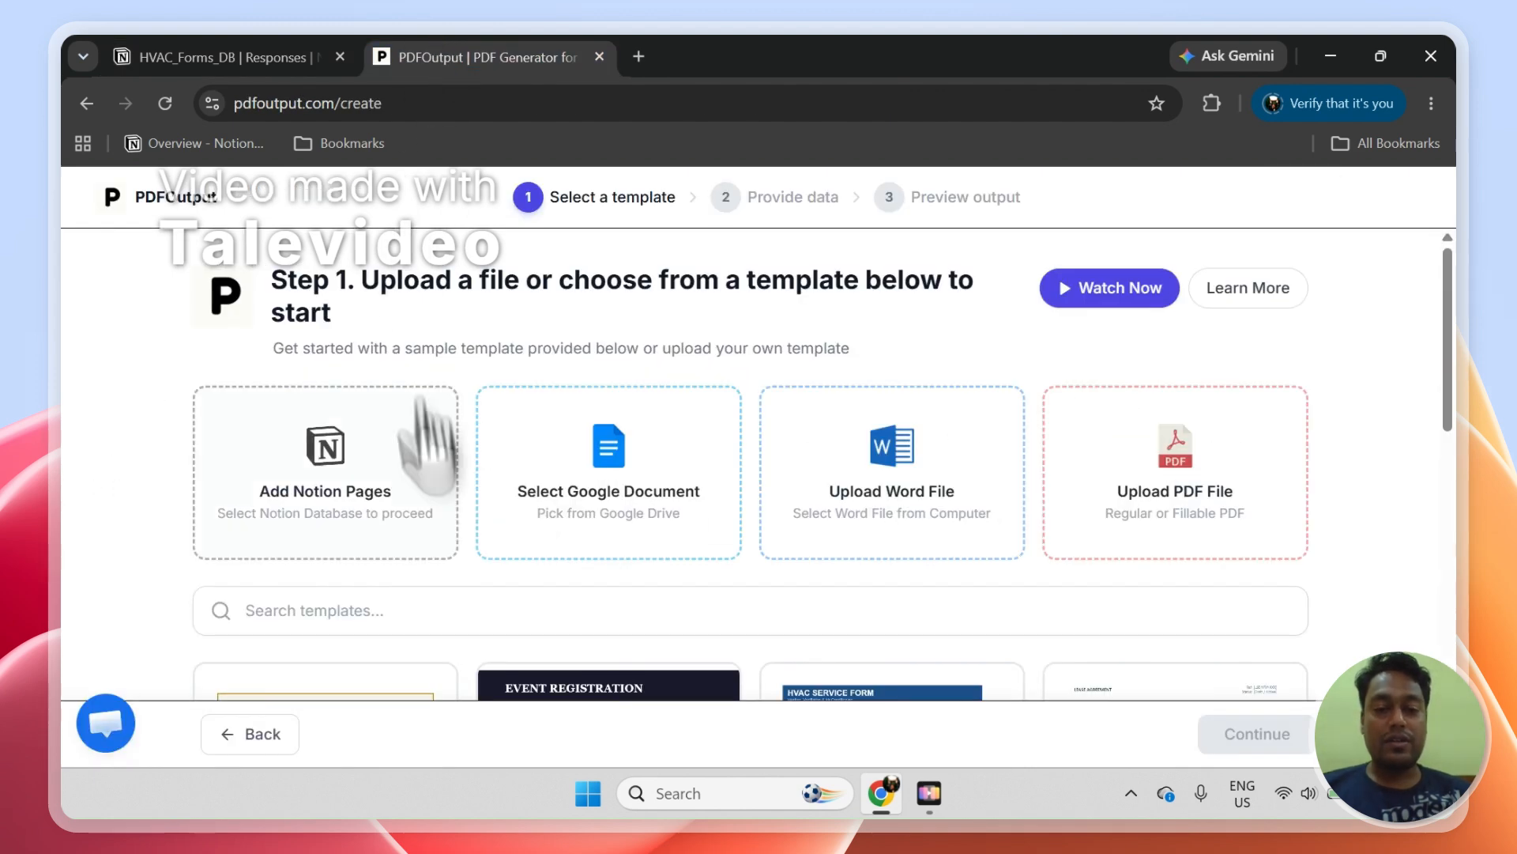
left_click(481, 610)
type("HVAC")
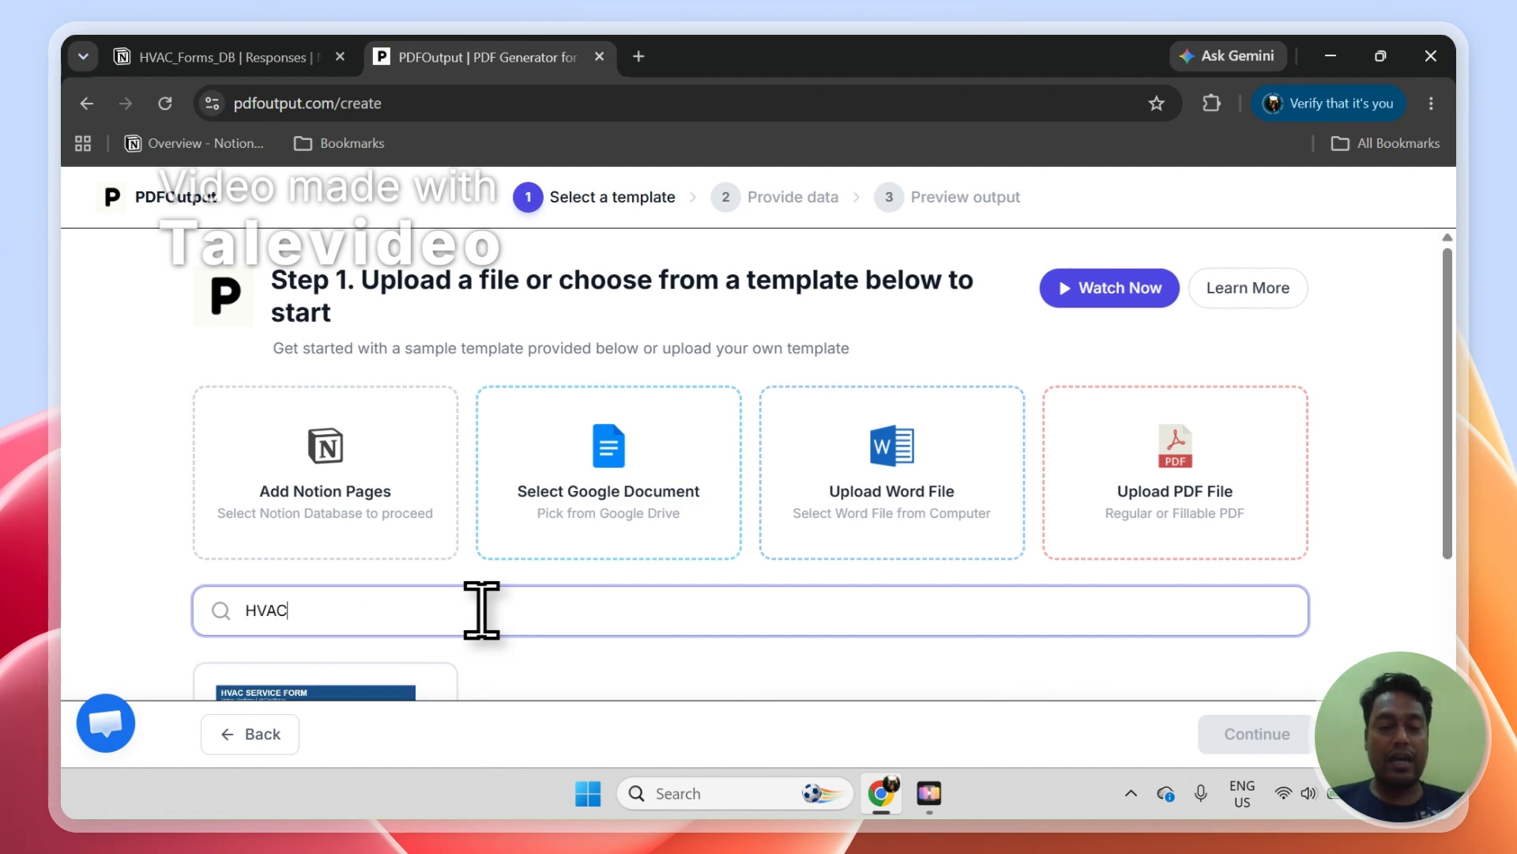
left_click_drag(1445, 403, 1458, 590)
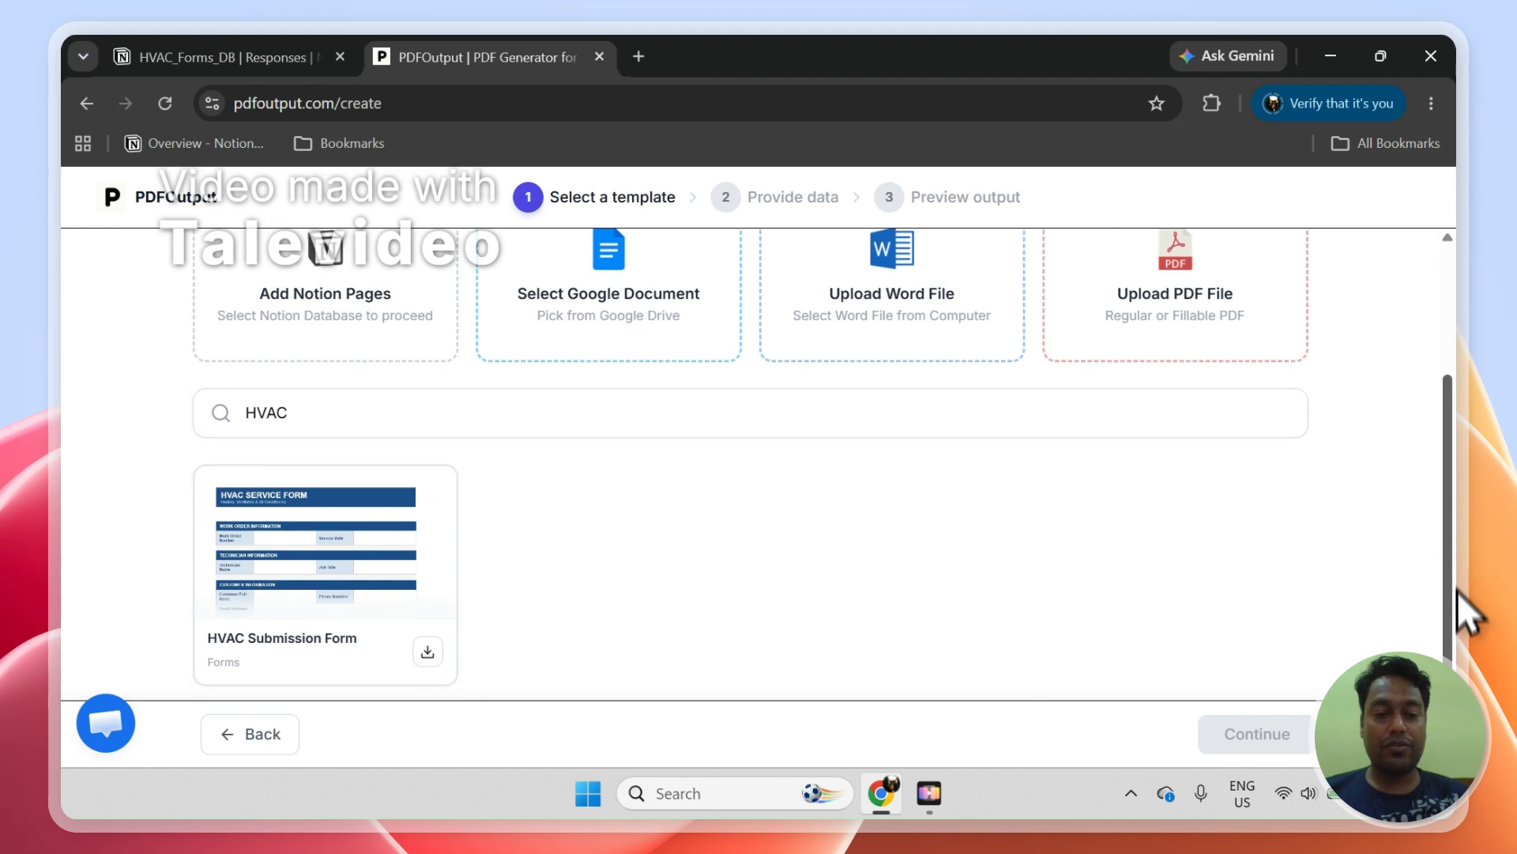
left_click(271, 532)
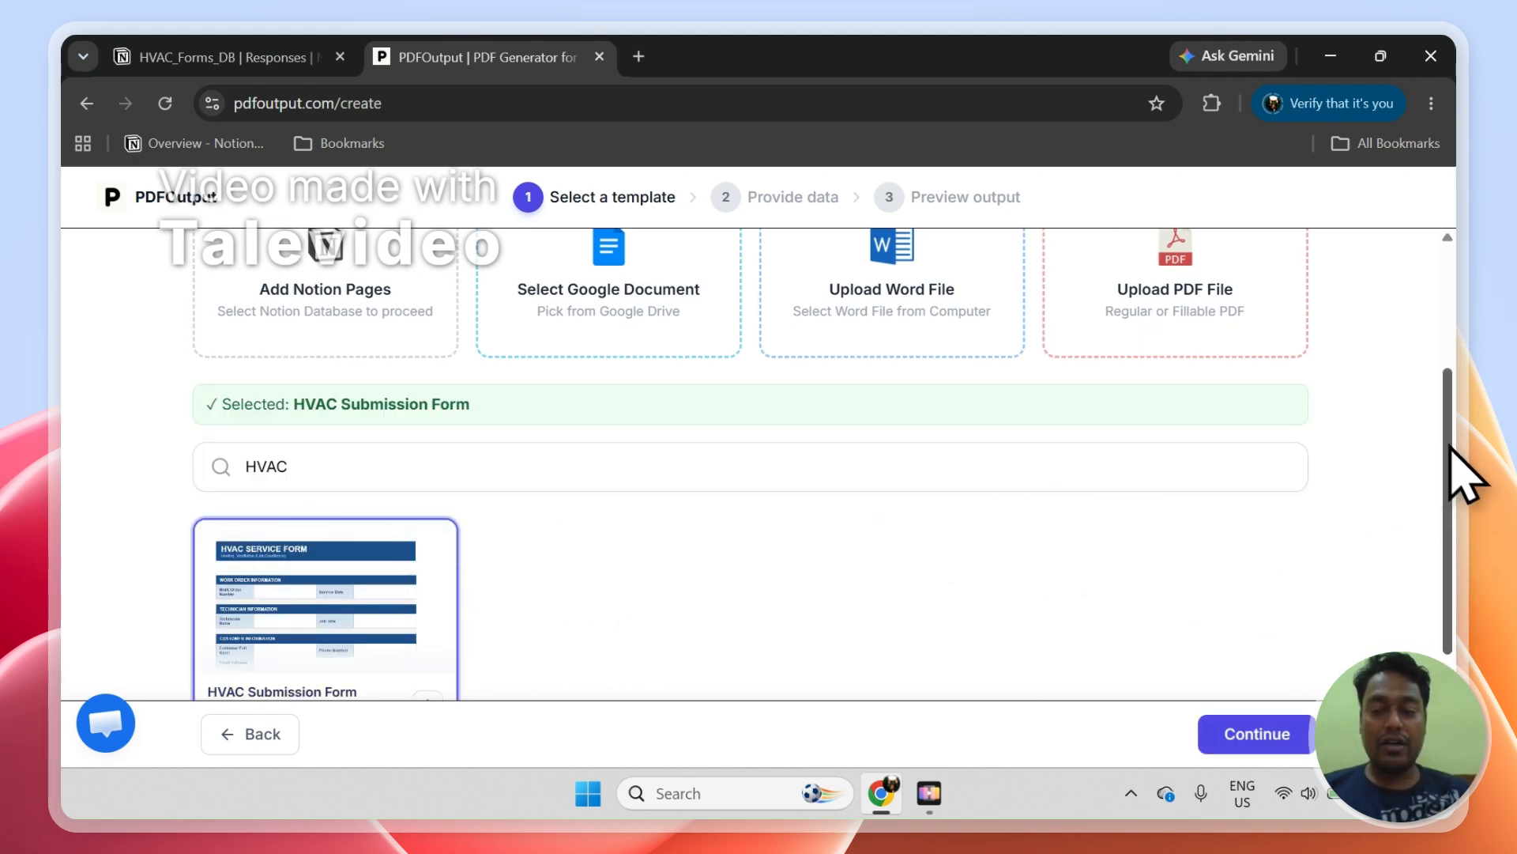
left_click_drag(1454, 458, 1397, 598)
left_click(1294, 735)
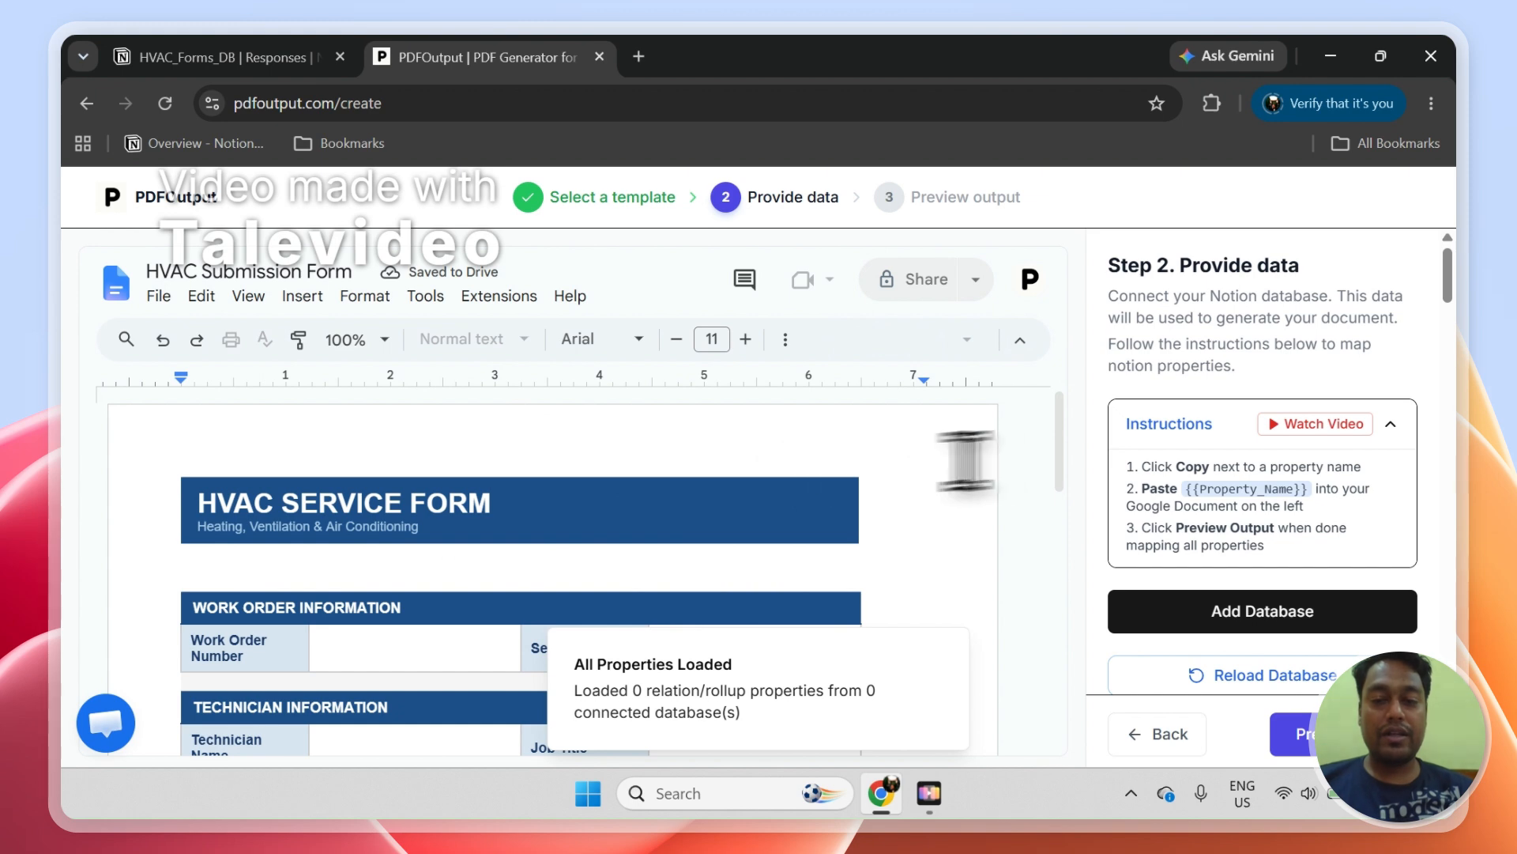
Reload the list of Notion databases available for the HVAC Submission Form
left_click_drag(1069, 429, 1052, 373)
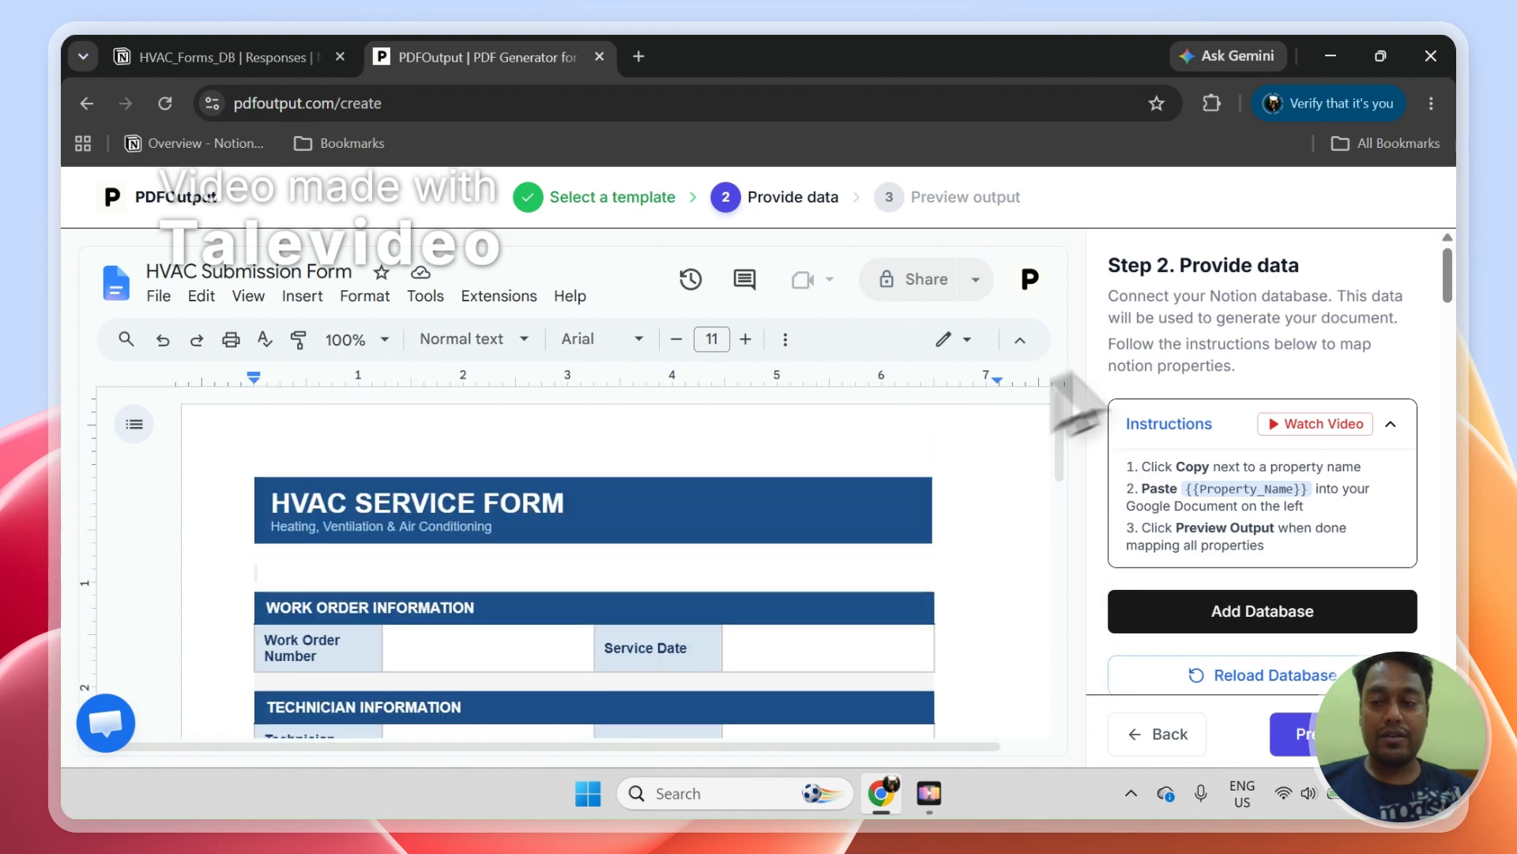
mouse_move(1454, 264)
left_mouse_down()
mouse_move(1457, 332)
mouse_move(1456, 294)
left_mouse_up()
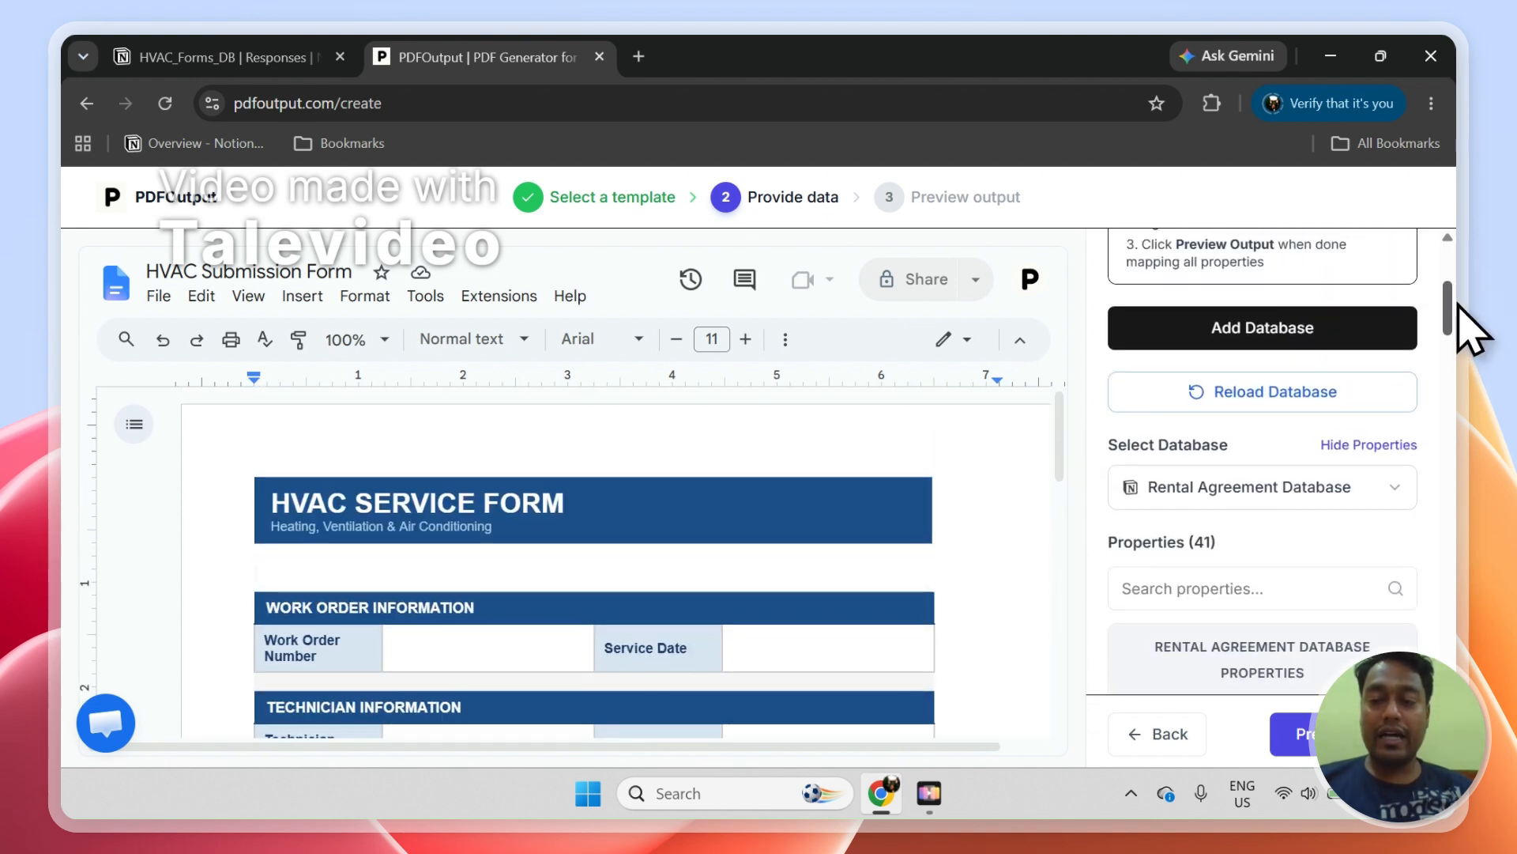
left_click(1383, 485)
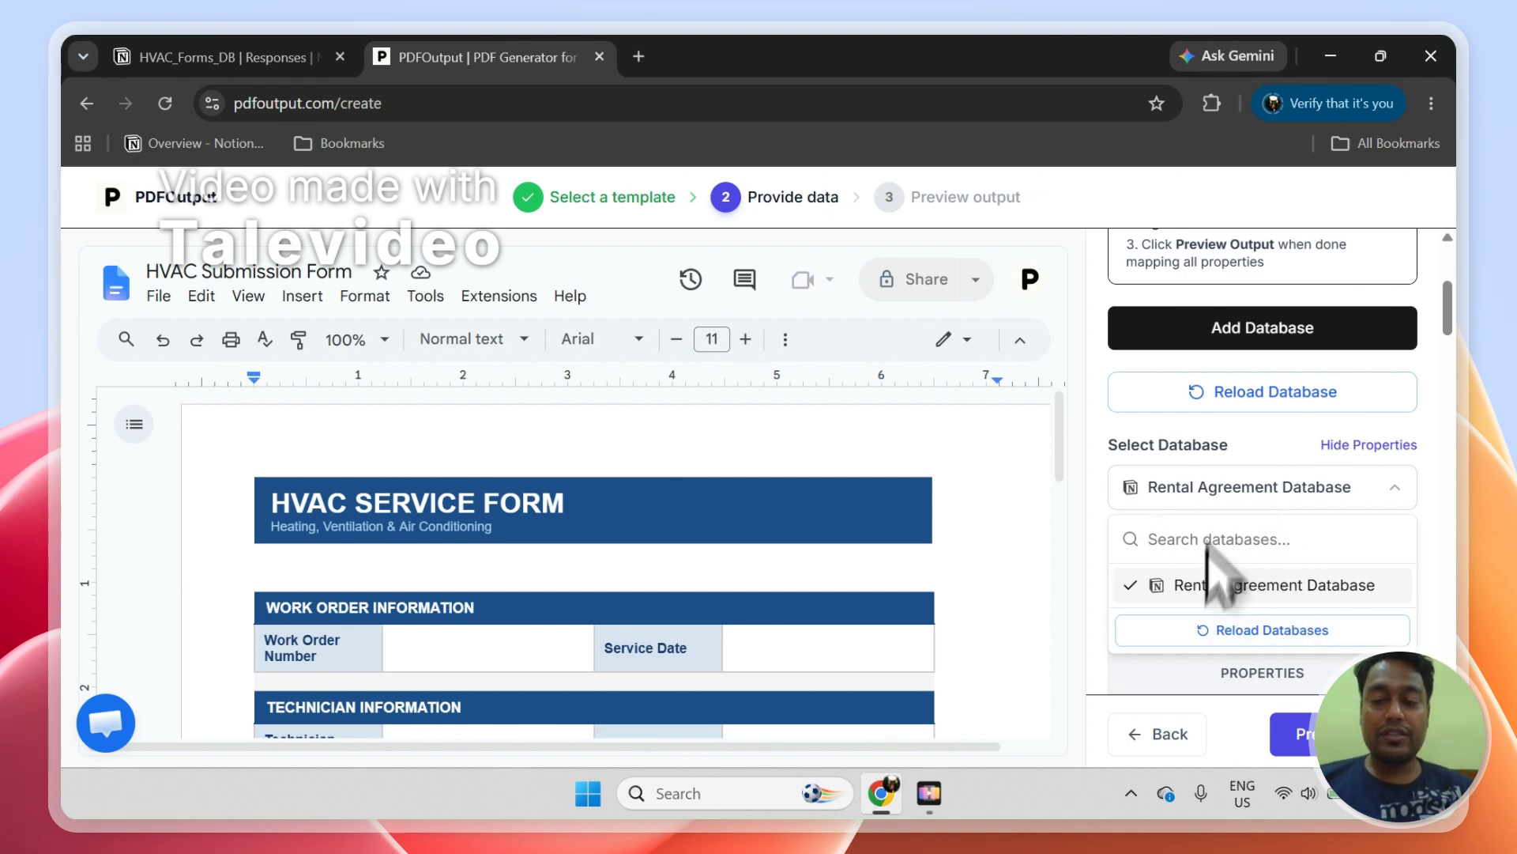
left_click(1263, 632)
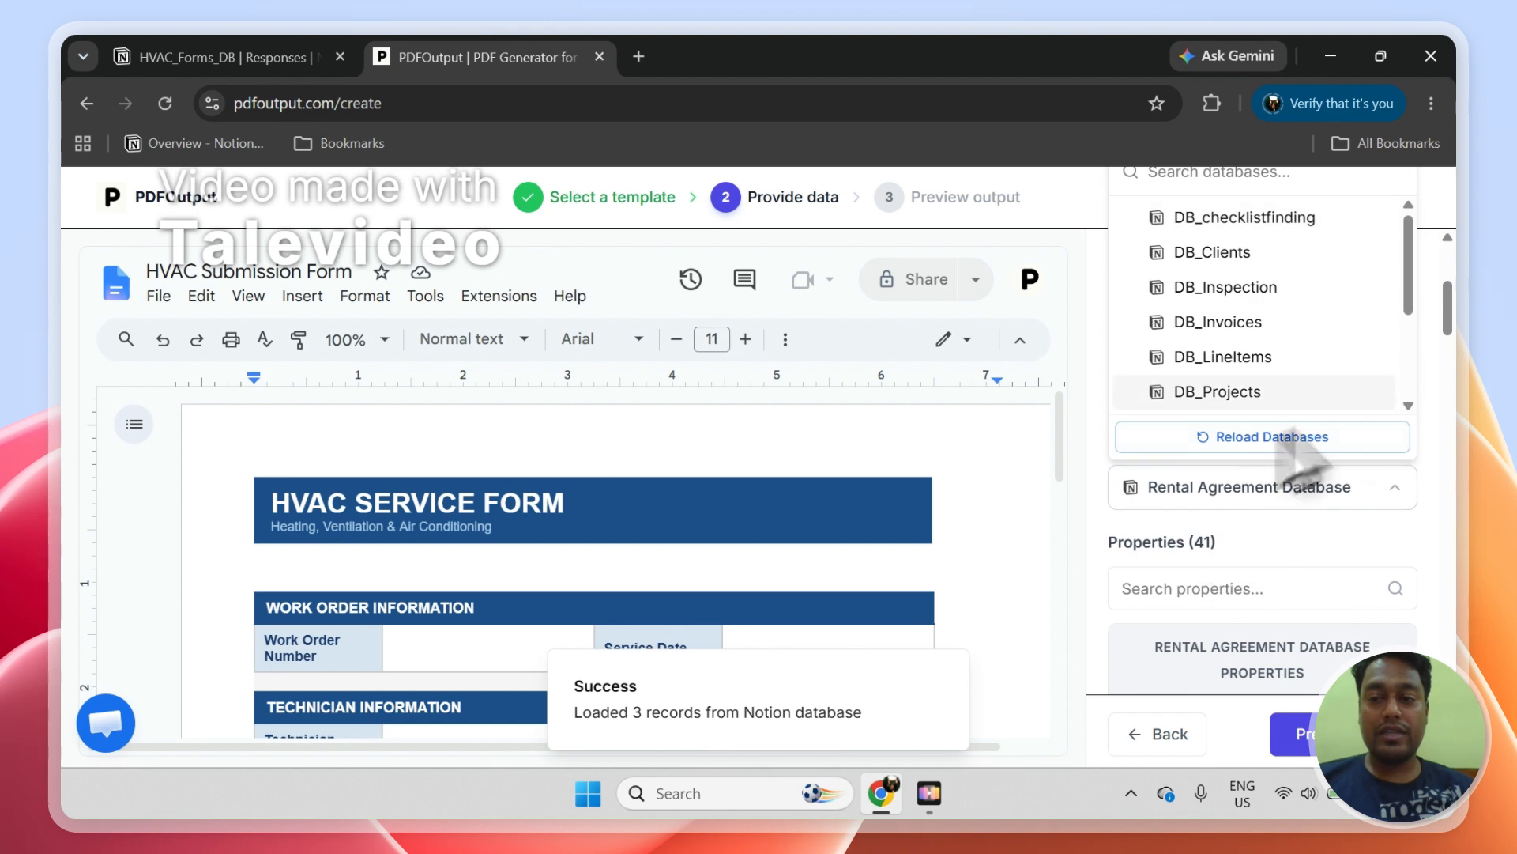
Search the database list for HVAC and clear the search text
left_click_drag(1461, 320, 1462, 298)
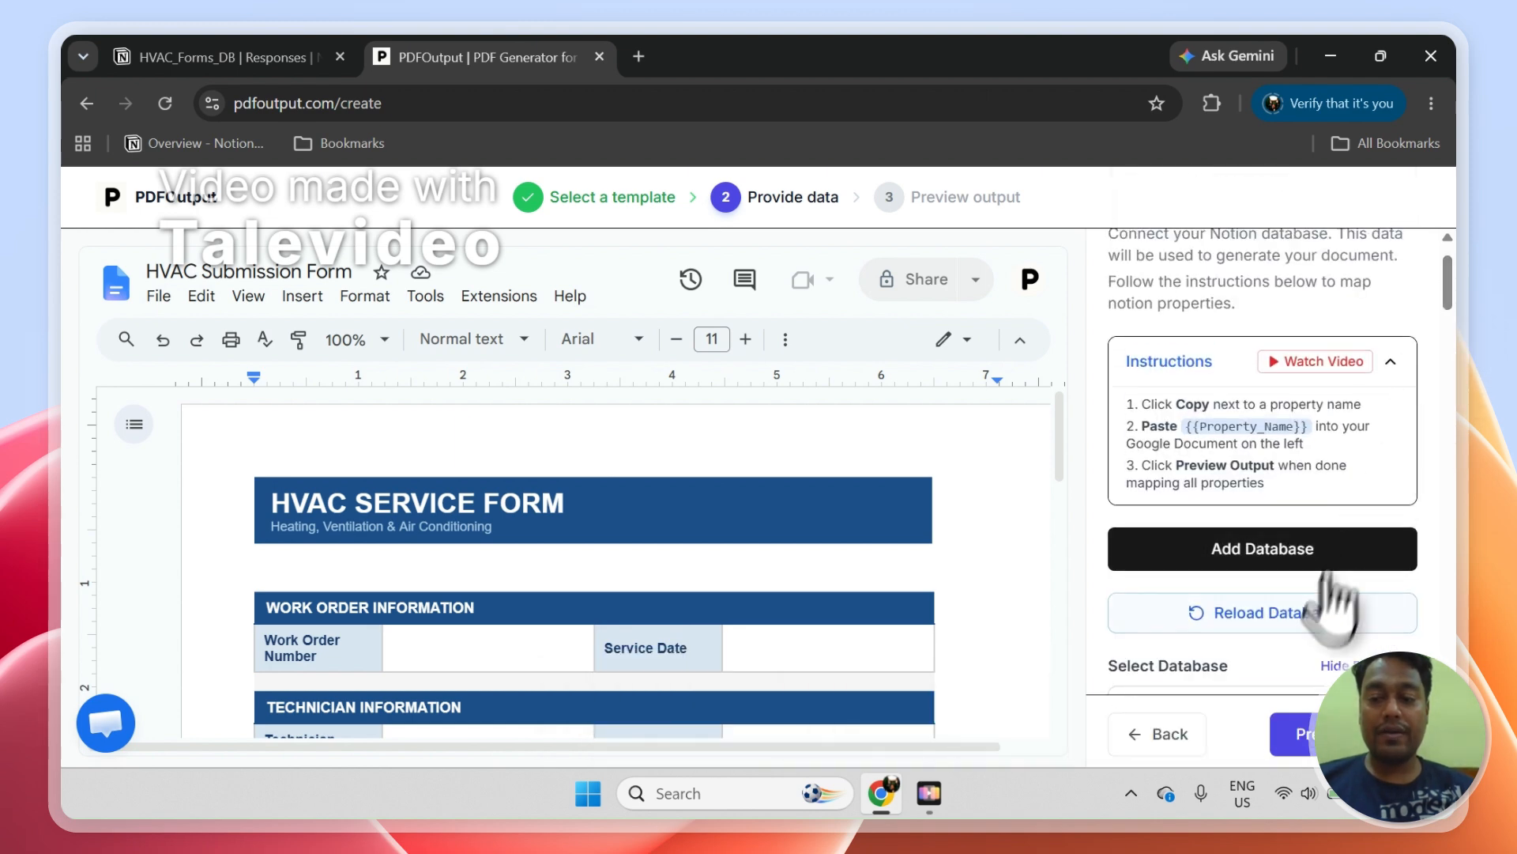
scroll(1462, 316, "down", 3)
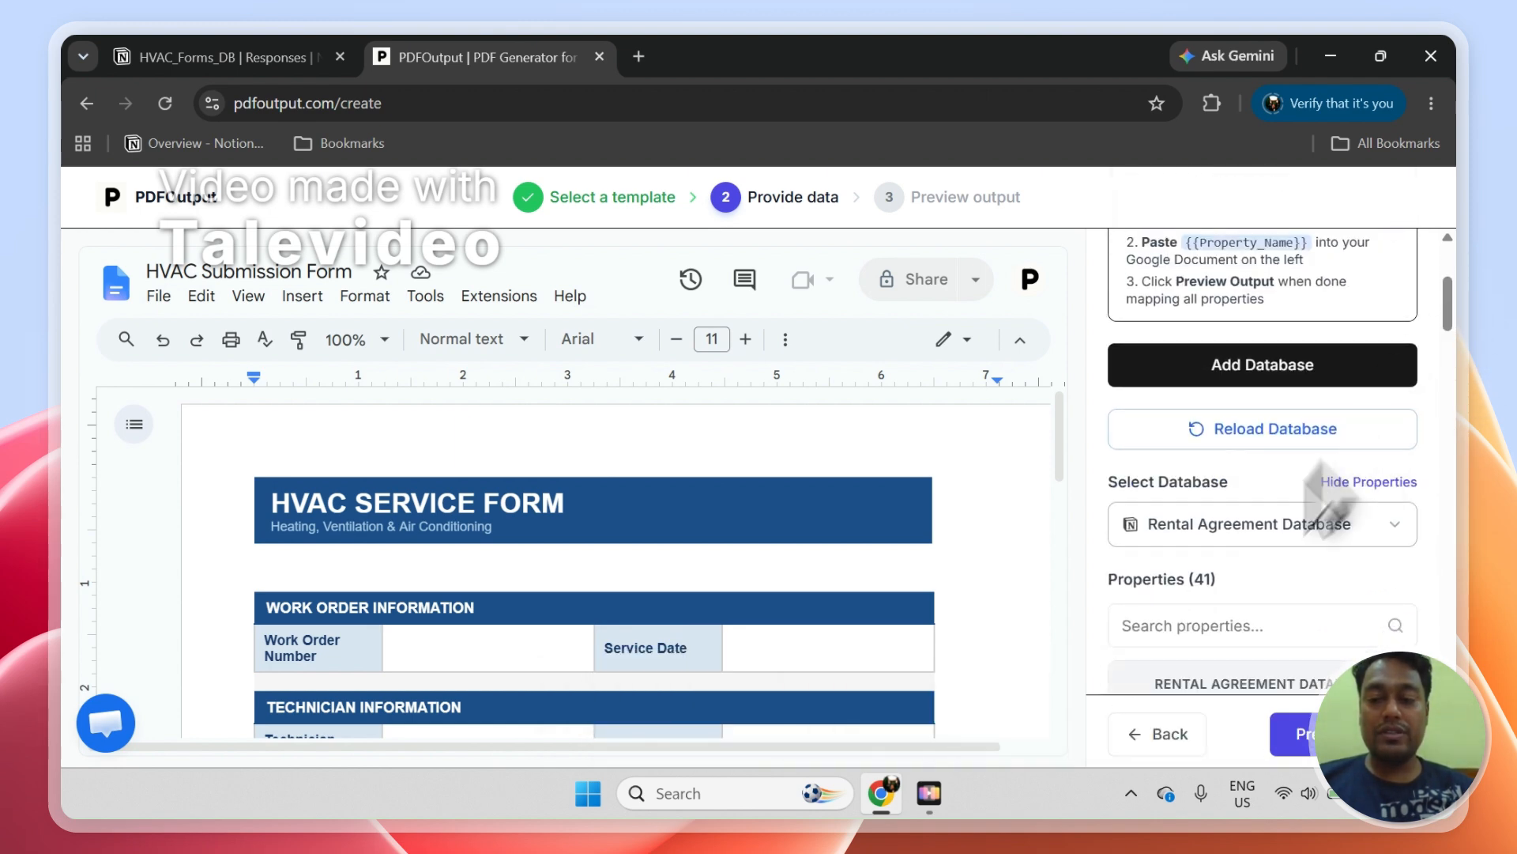
left_click(1263, 528)
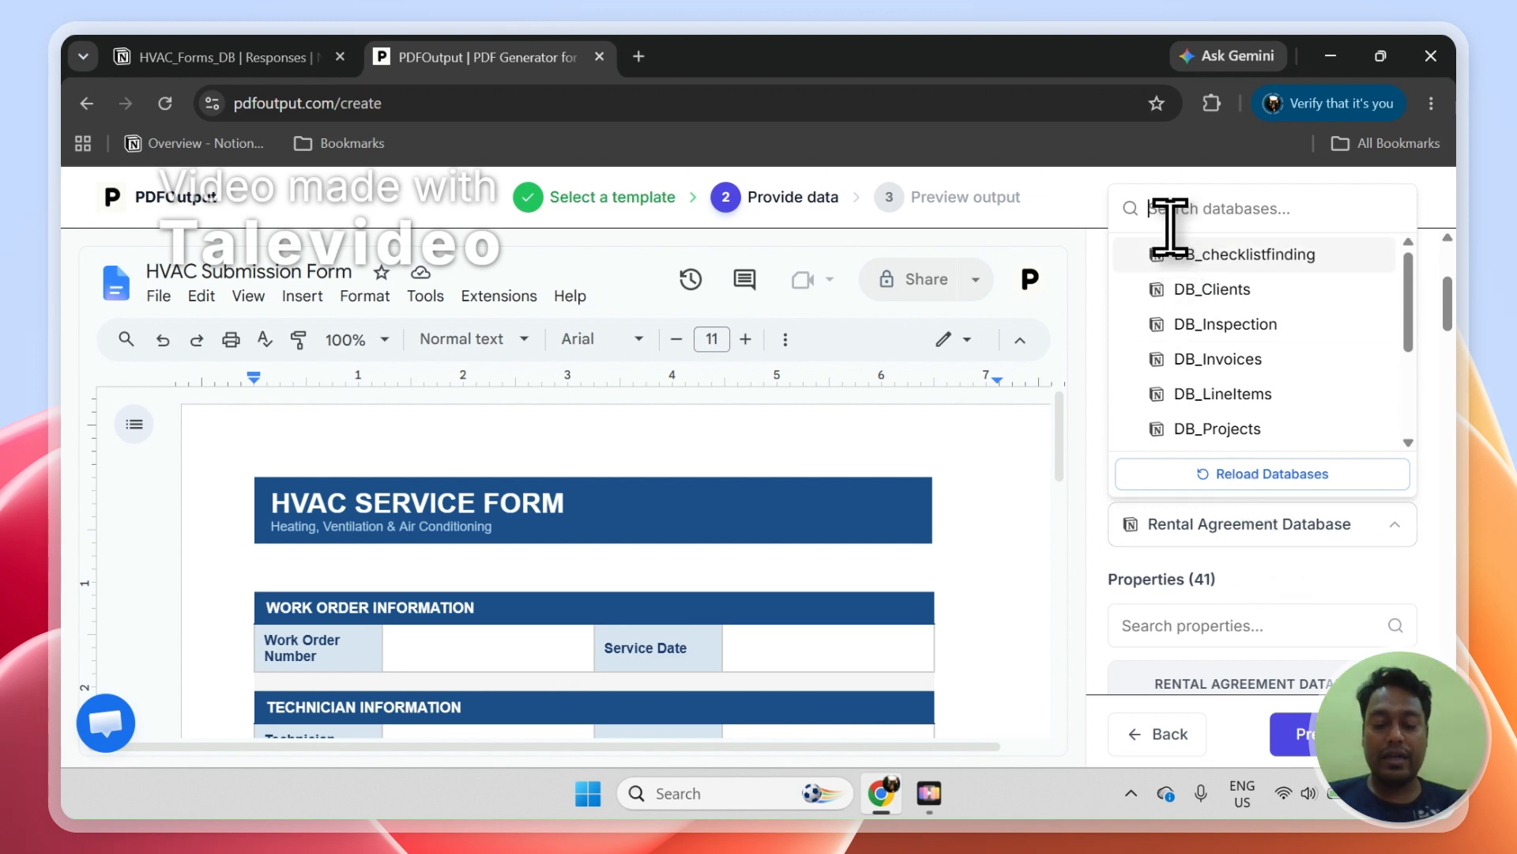
type("hva")
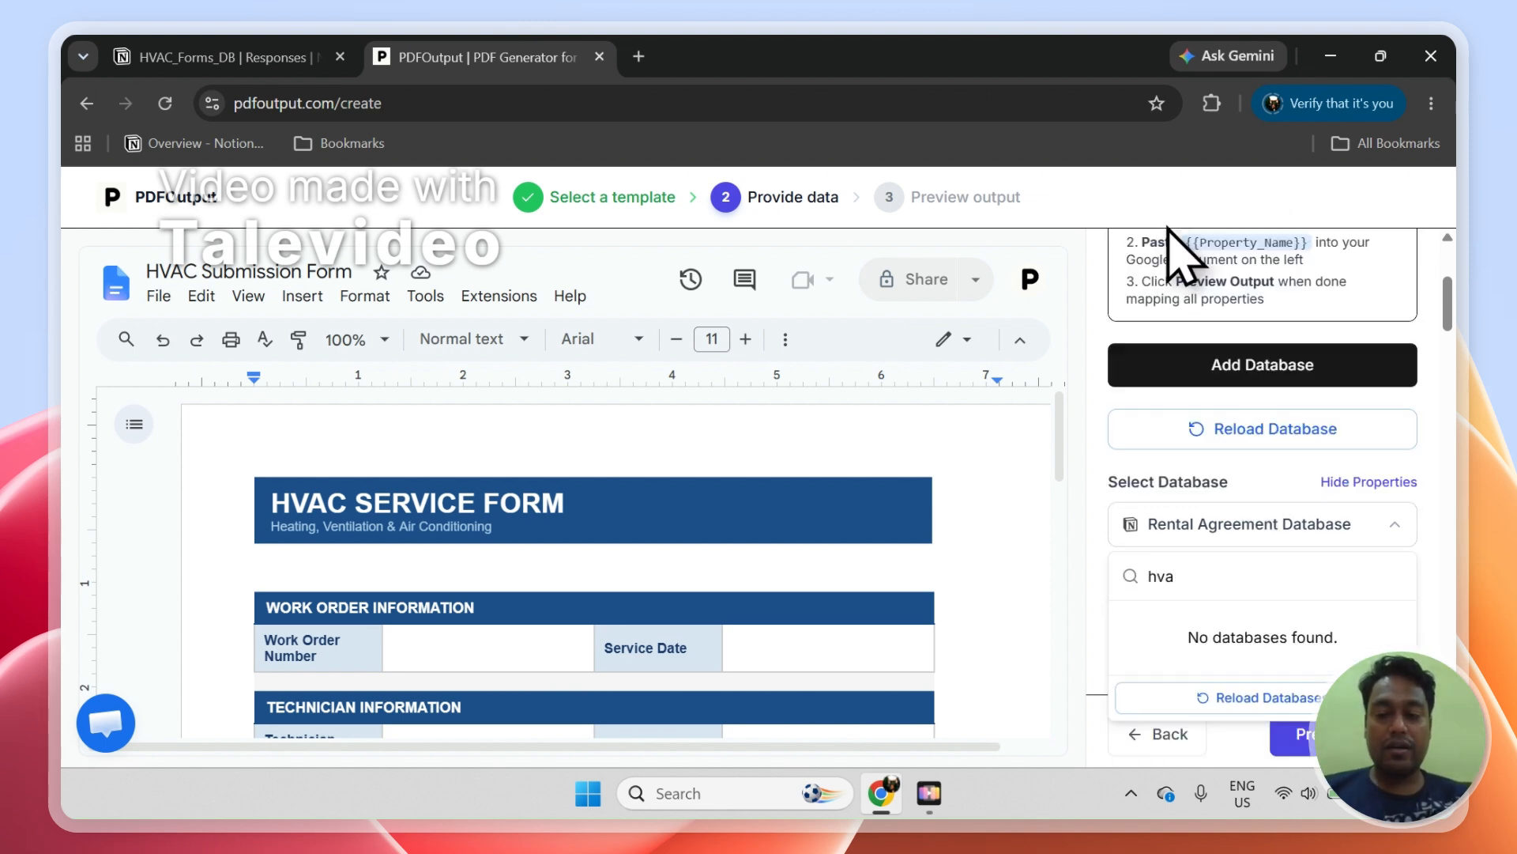
key("BackSpace")
key("BackSpace")
key("BackSpace")
type("HVAC")
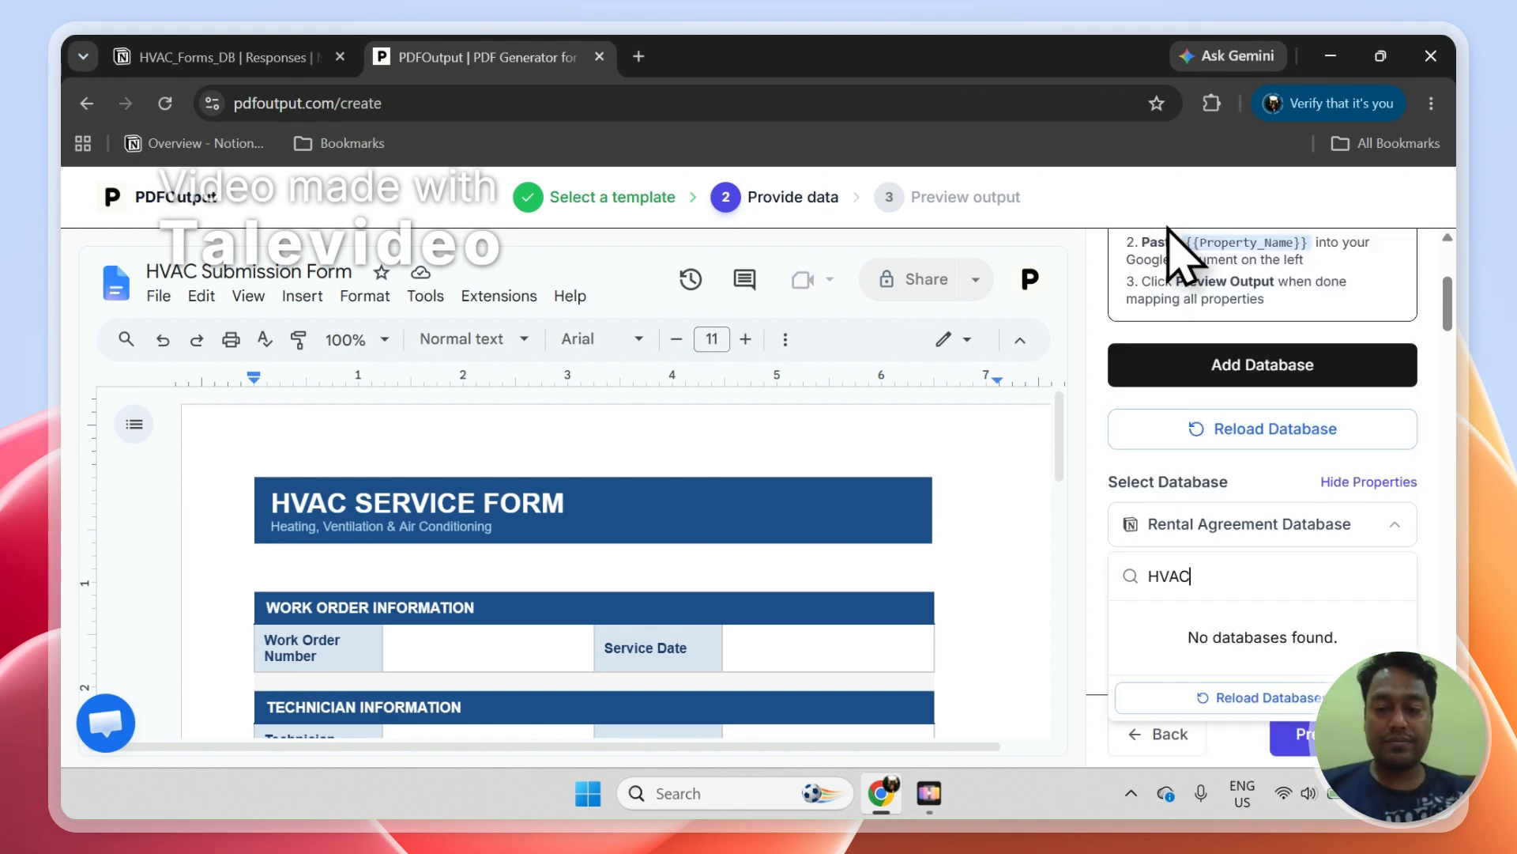
key("BackSpace")
key("BackSpace")
key("BackSpace")
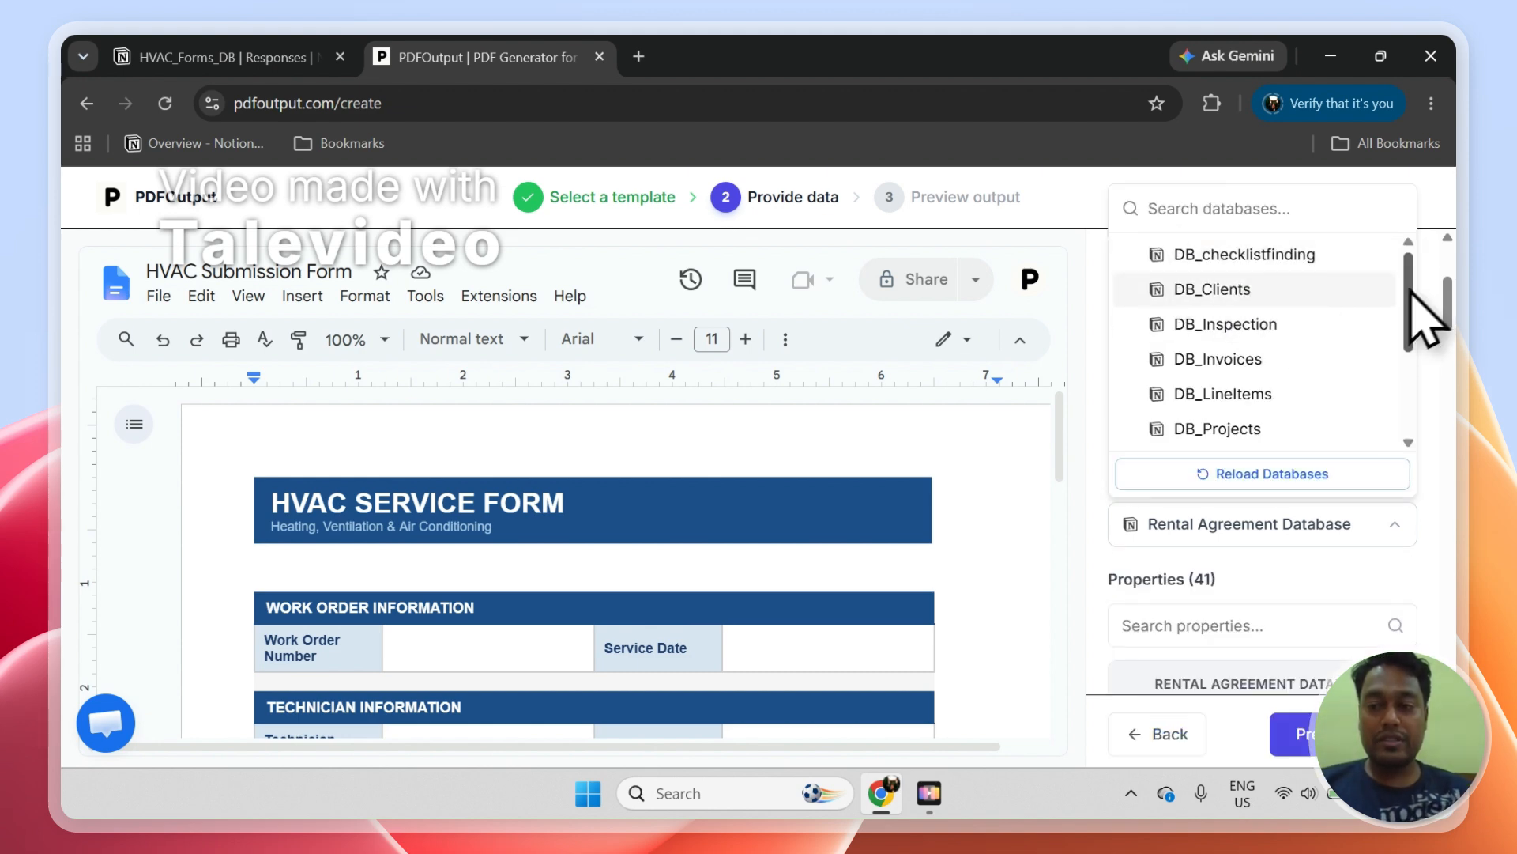
Reload the database list again, check the current workspace in Notion, and return to PDFOutput
left_click_drag(1412, 272, 1417, 339)
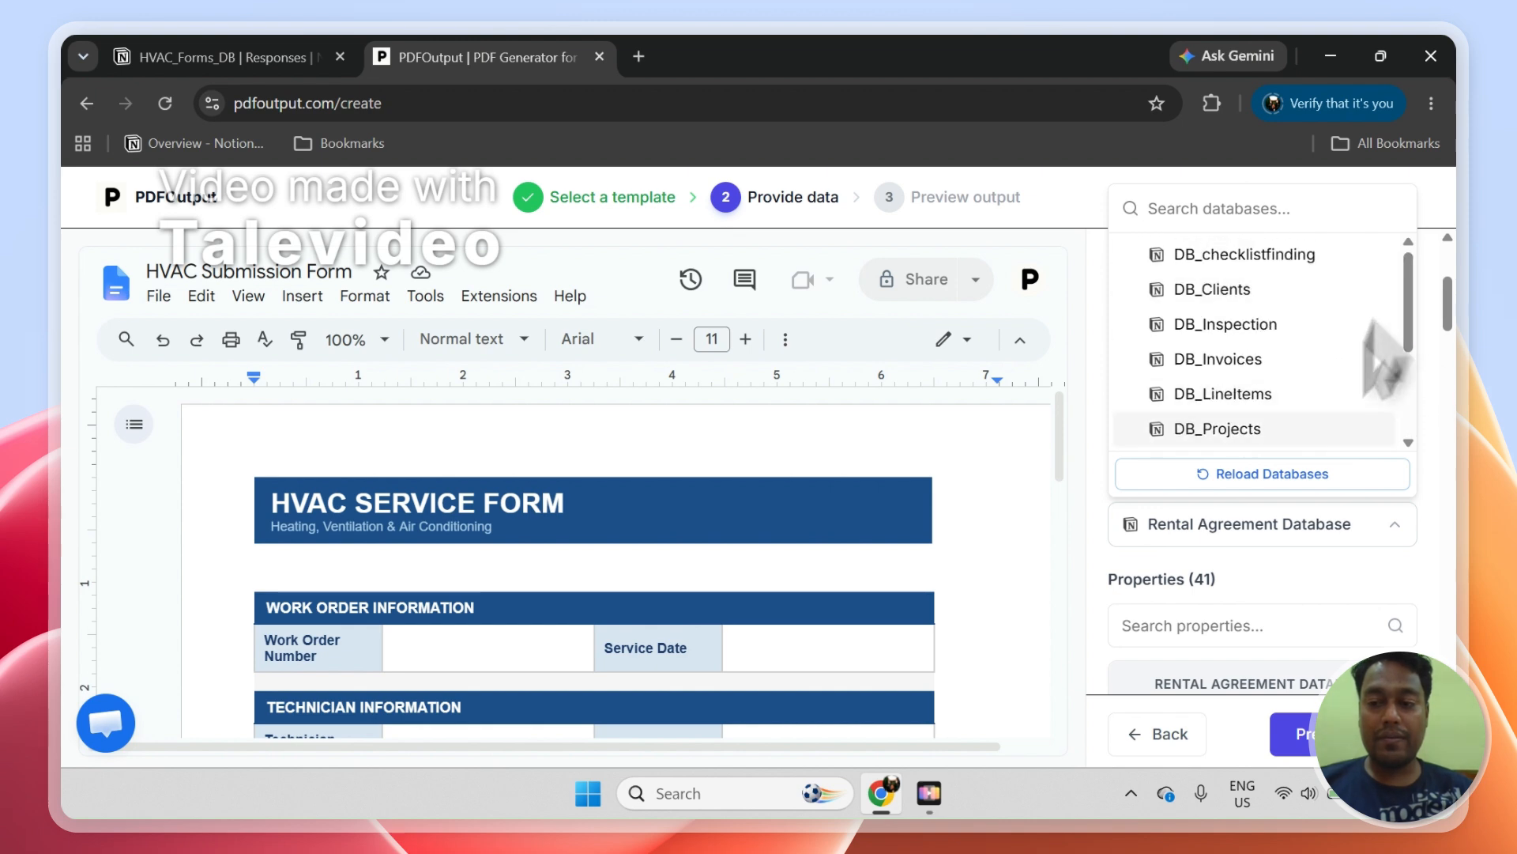
left_click(1318, 474)
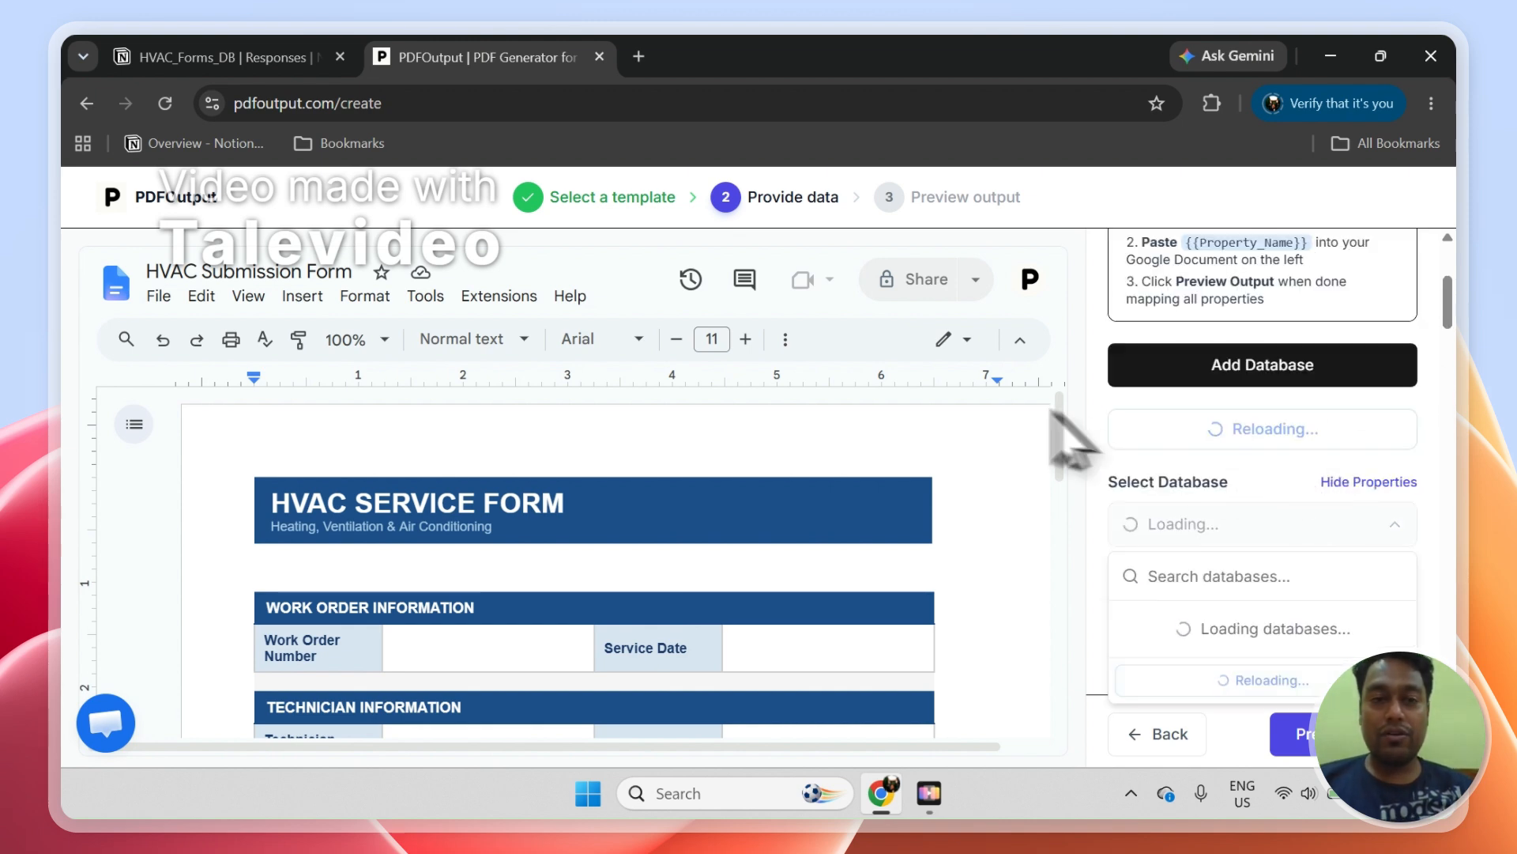
left_click(320, 66)
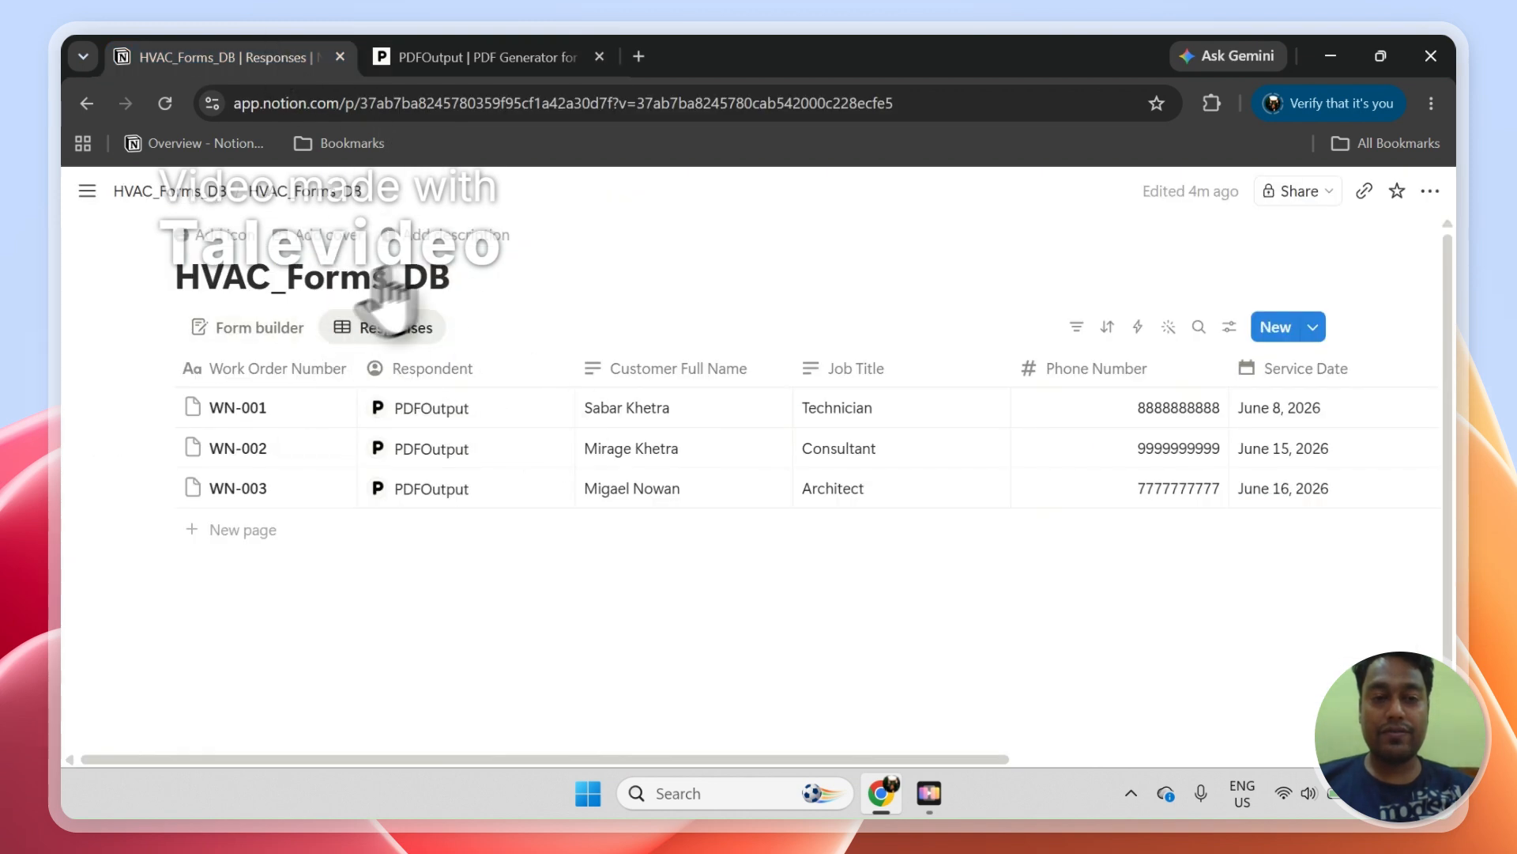
mouse_move(86, 198)
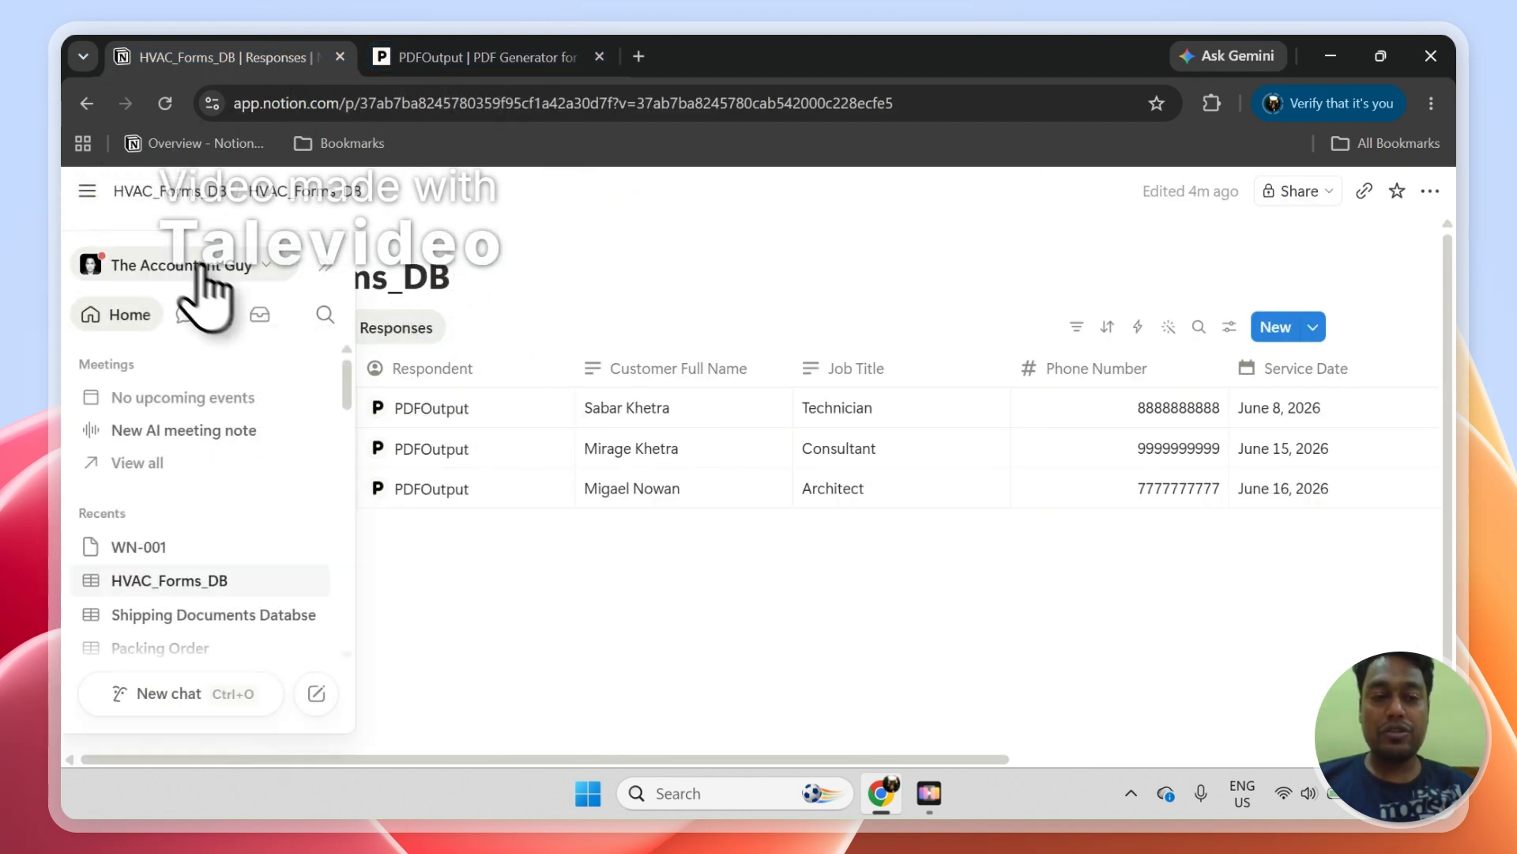
left_click(567, 48)
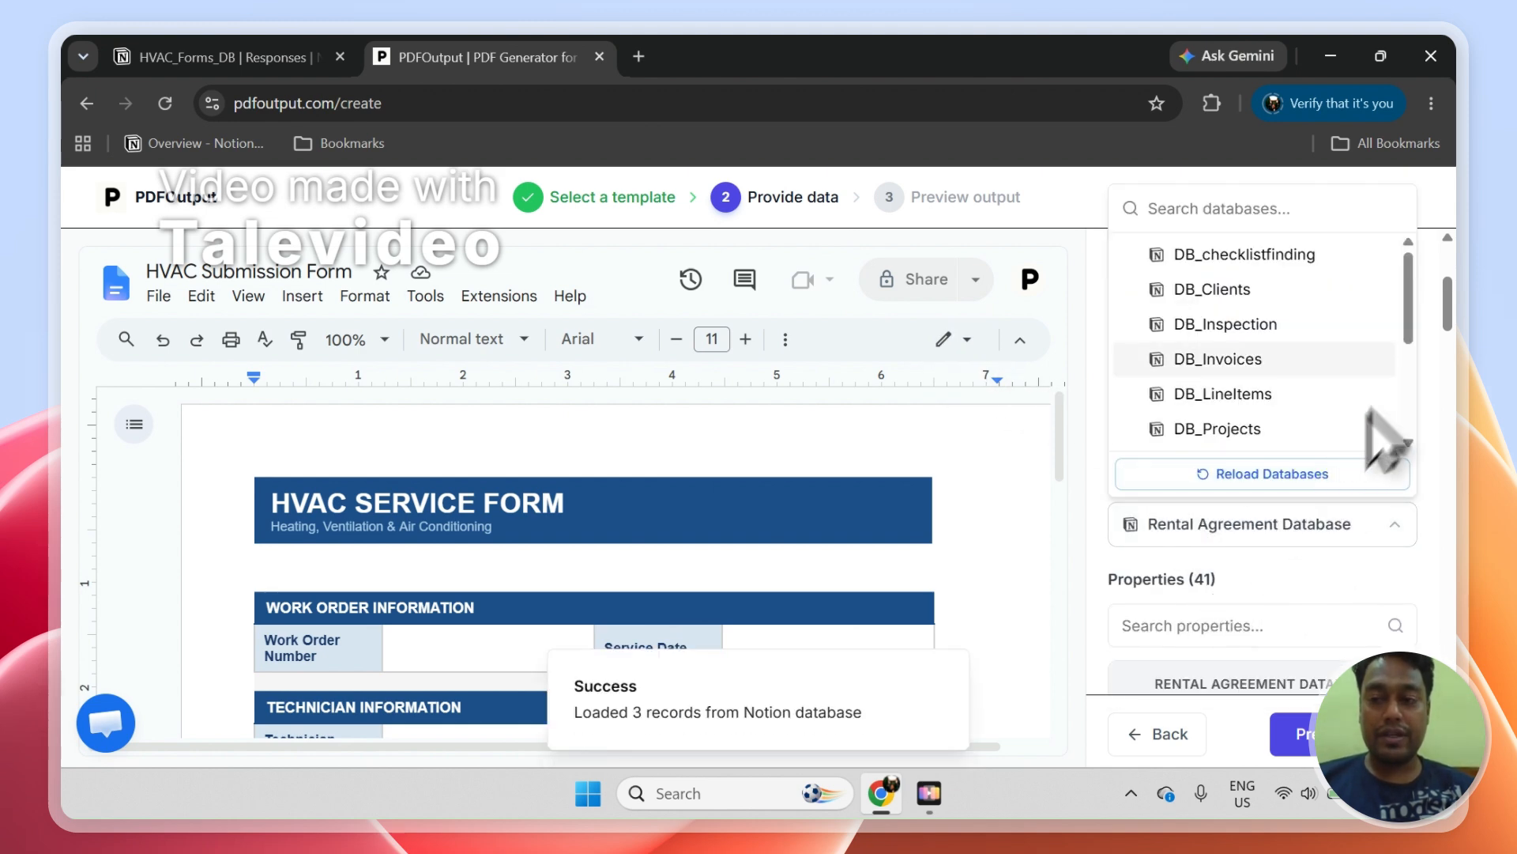
Select HVAC_Forms_DB as the data source and look through its listed properties
scroll(1409, 336, "down", 3)
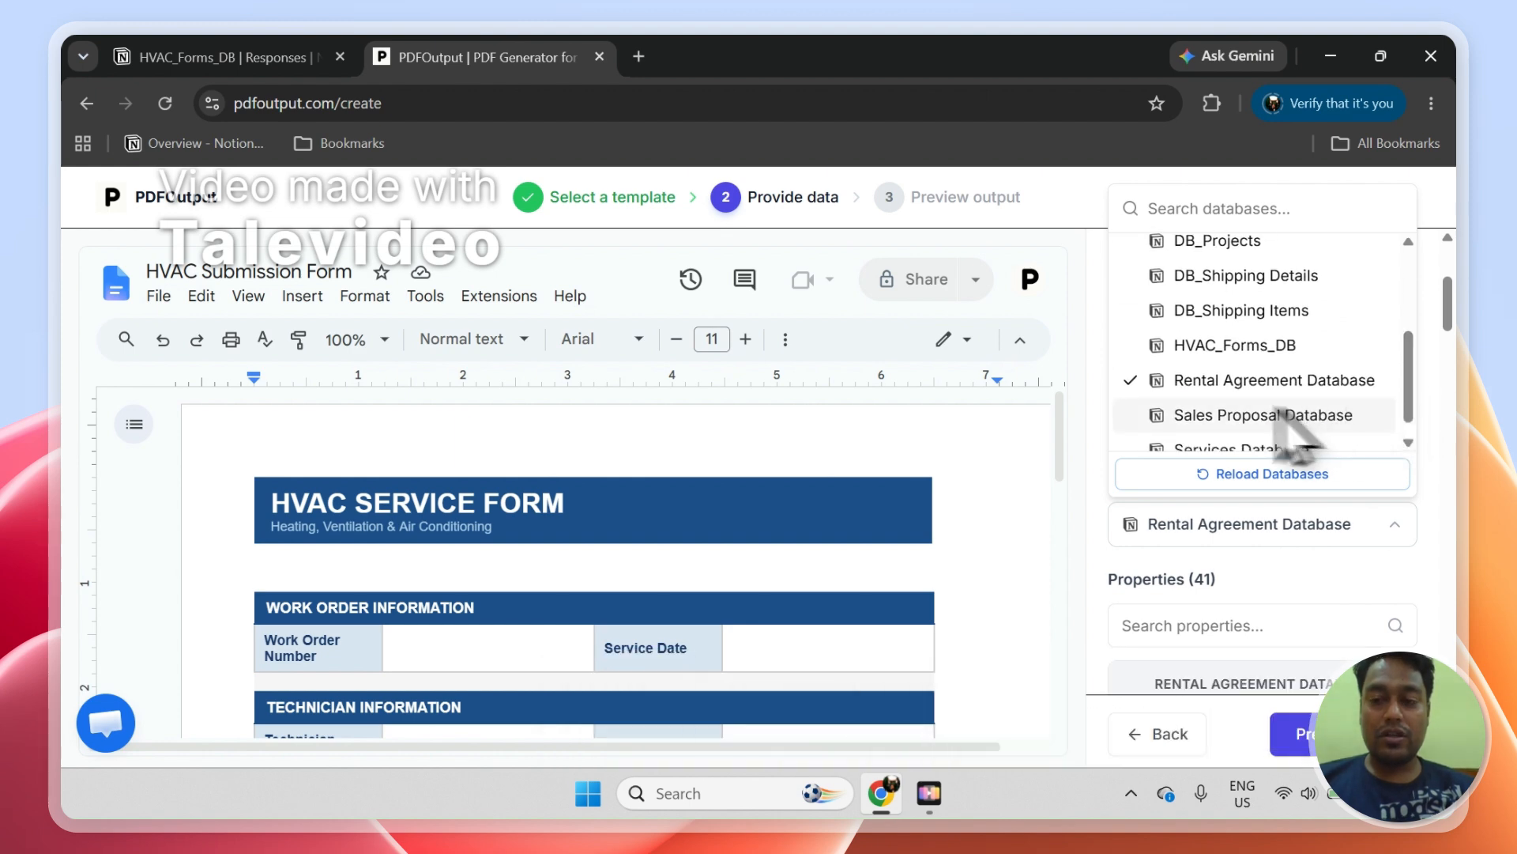
left_click(1239, 352)
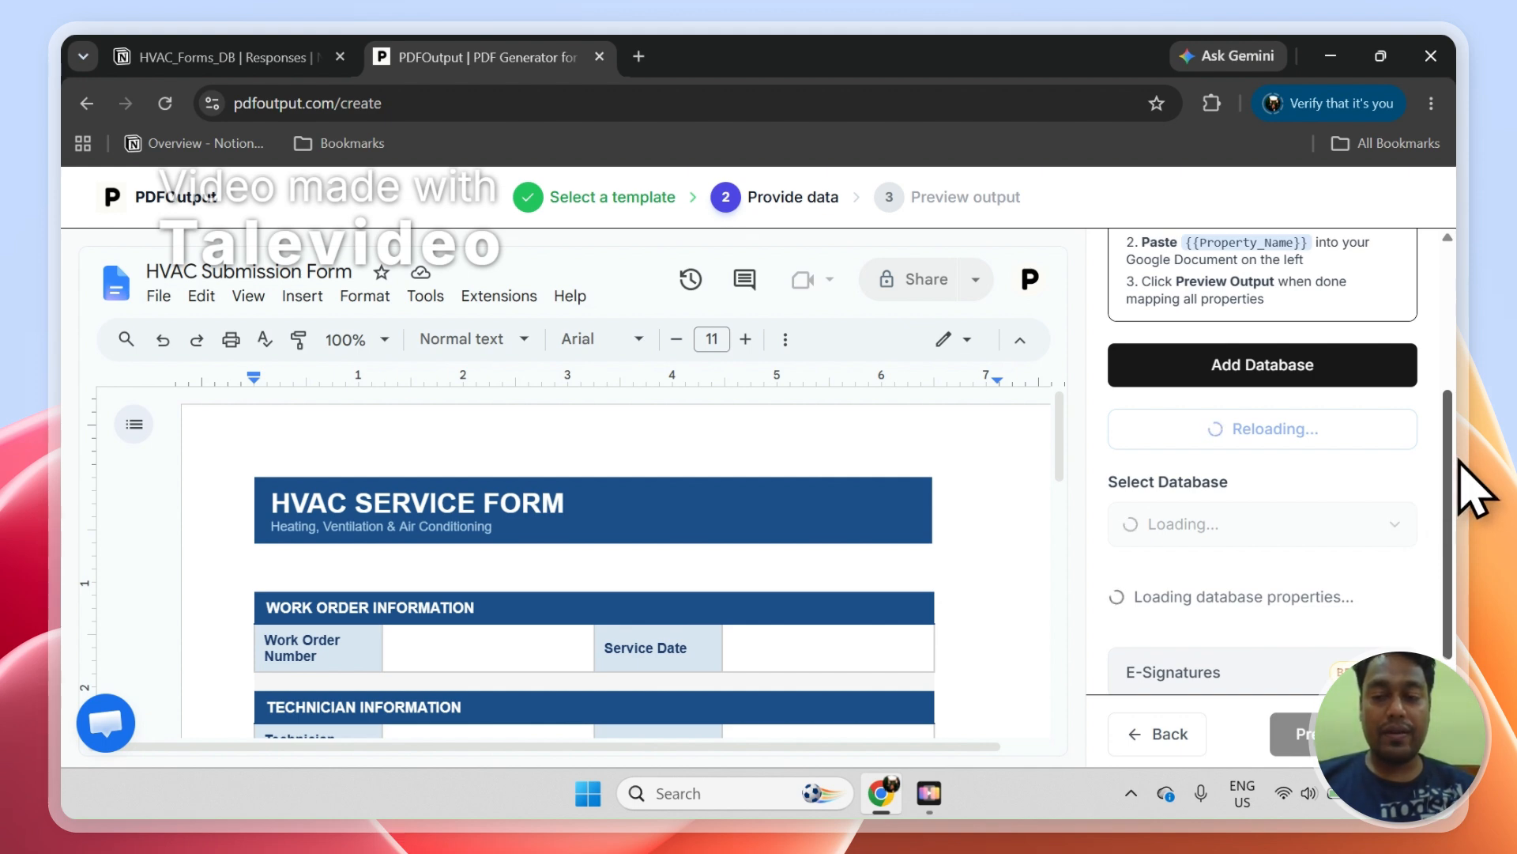
scroll(1458, 391, "down", 2)
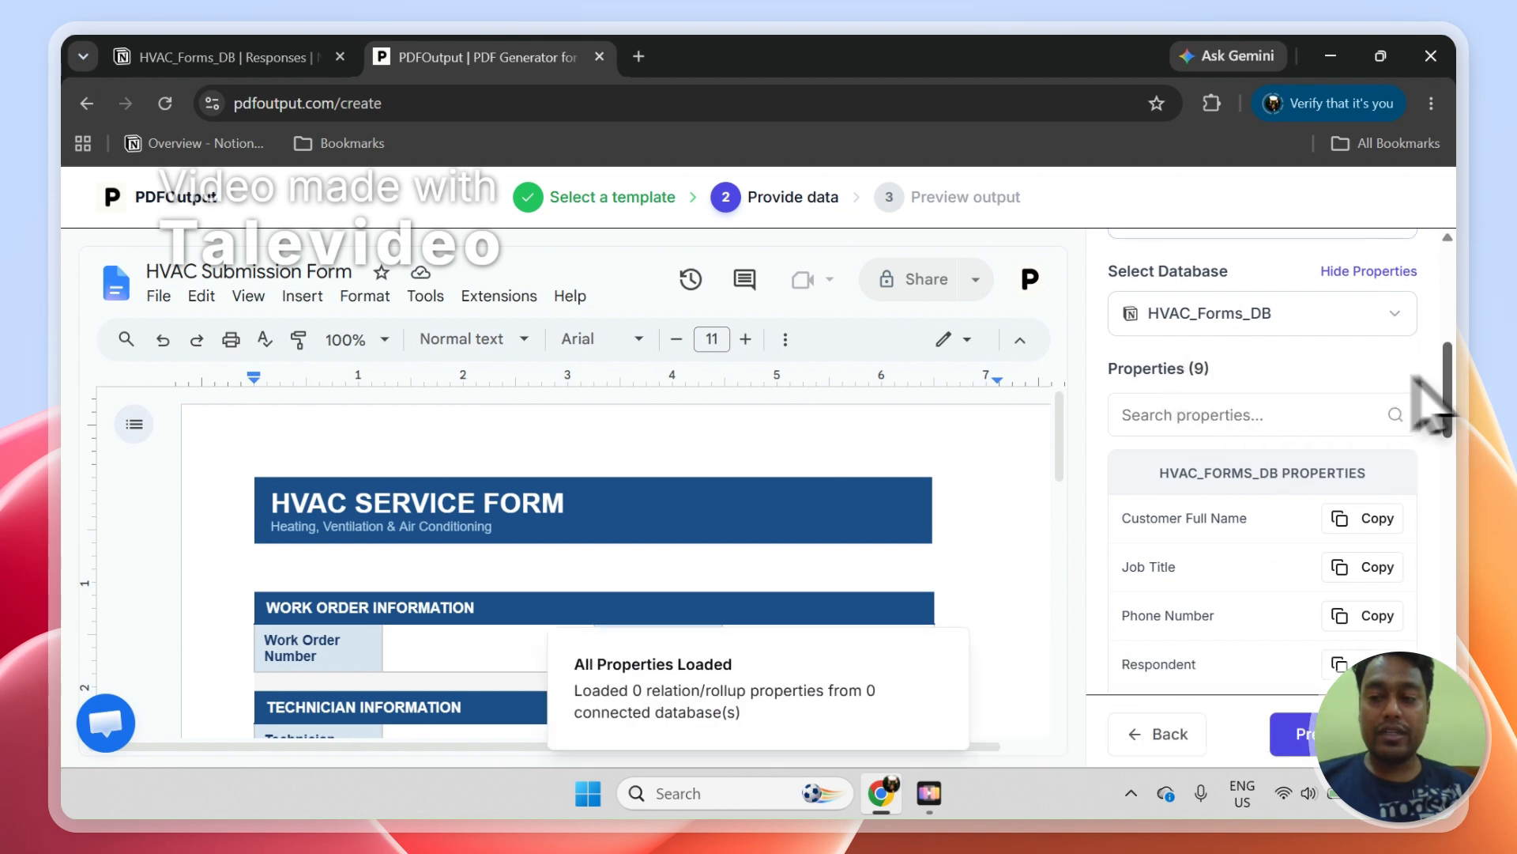
left_click_drag(1445, 392, 1463, 444)
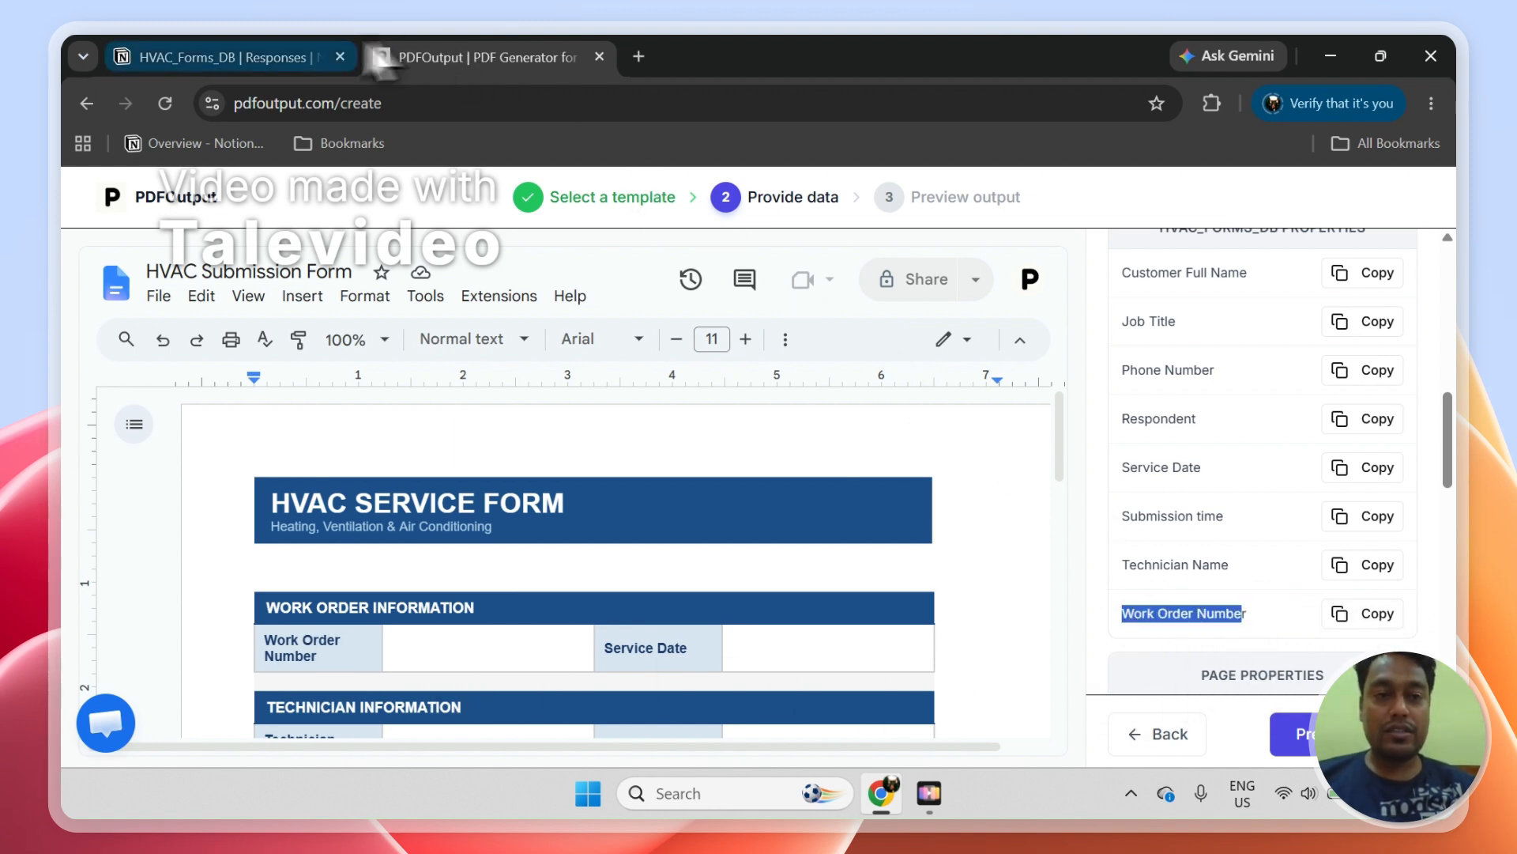
Check the Work Order Number column in Notion, and in PDFOutput paste {{Work Order Number}} and {{Service Date}} into their Work Order Information cells
left_click(320, 55)
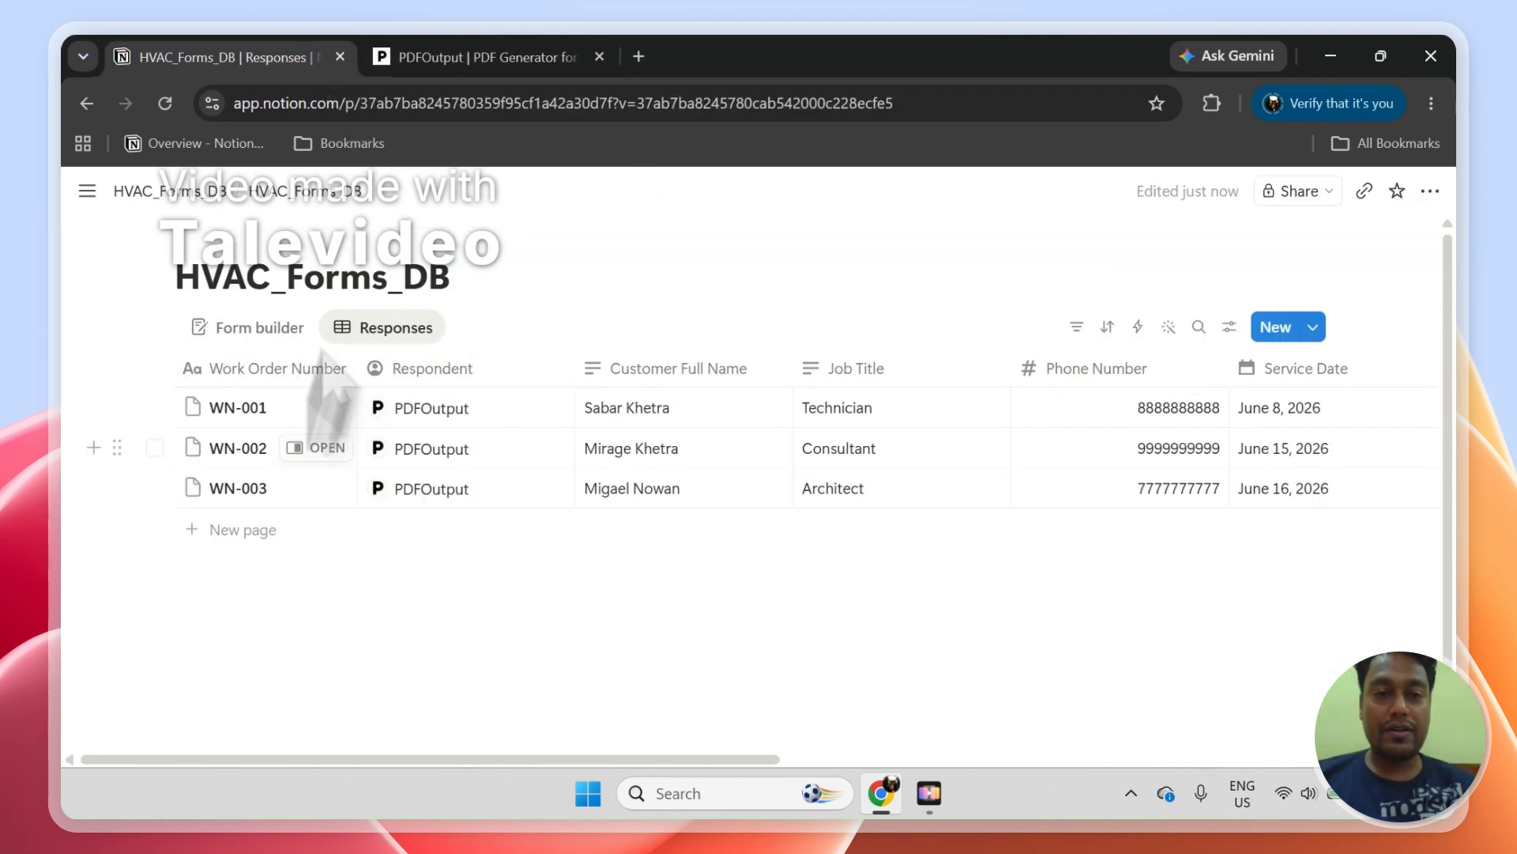
left_click(449, 52)
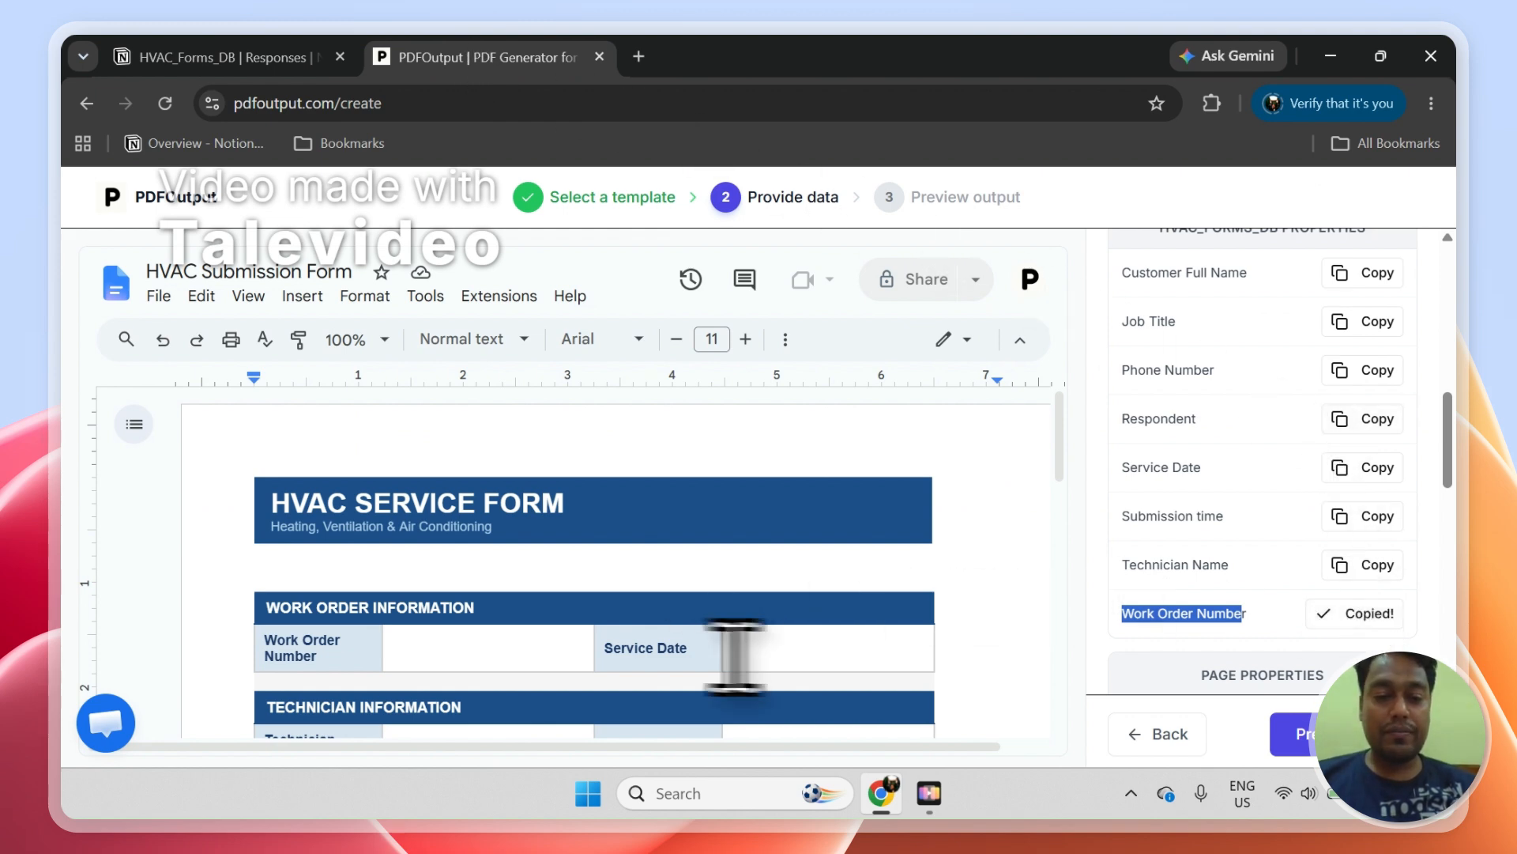
left_click(454, 639)
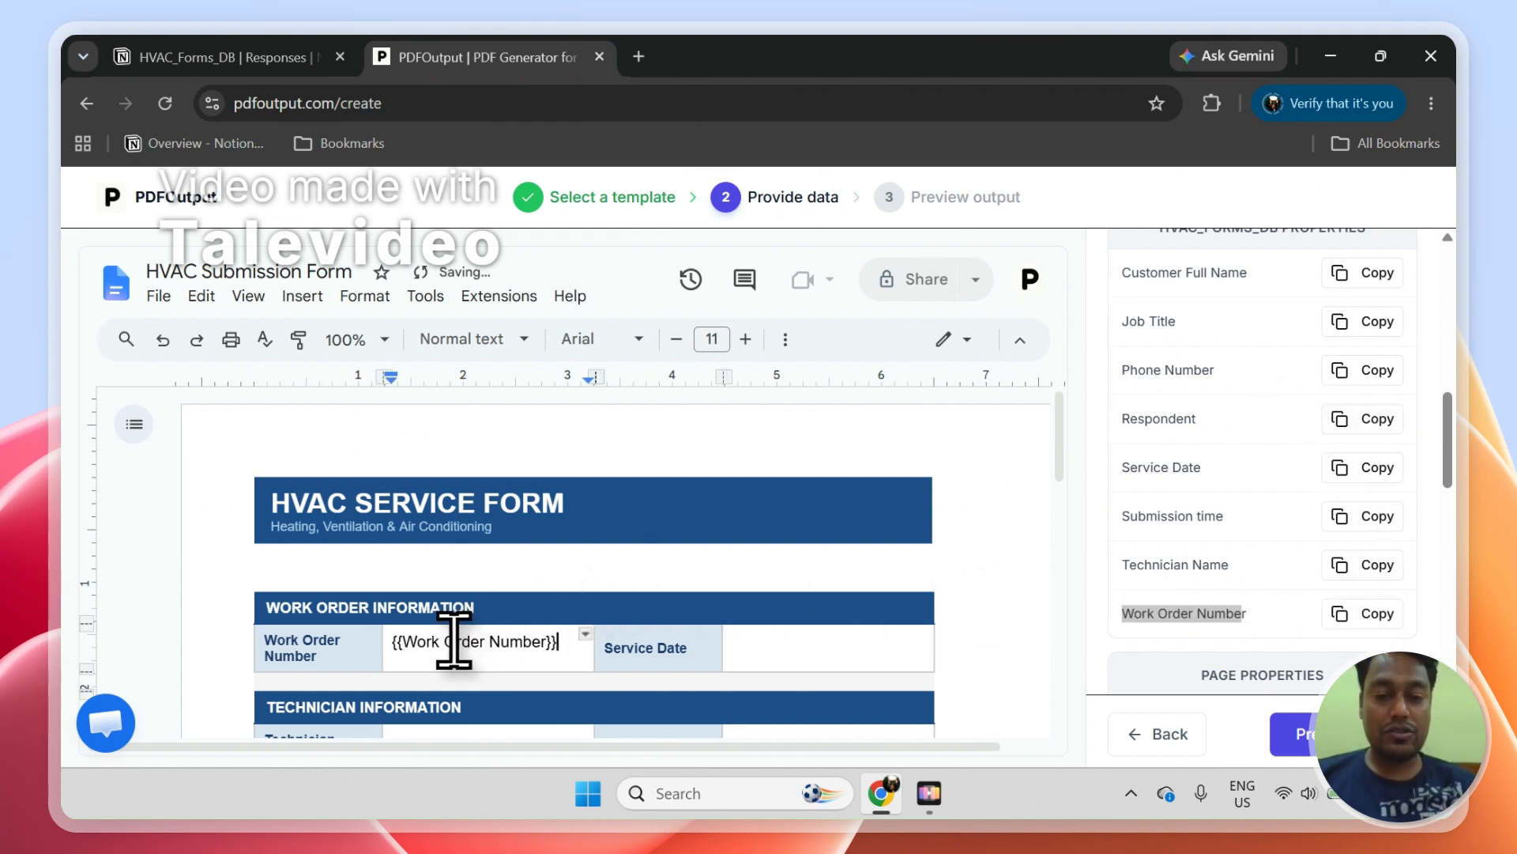
mouse_move(1448, 474)
left_mouse_down()
mouse_move(1453, 370)
mouse_move(1454, 456)
left_mouse_up()
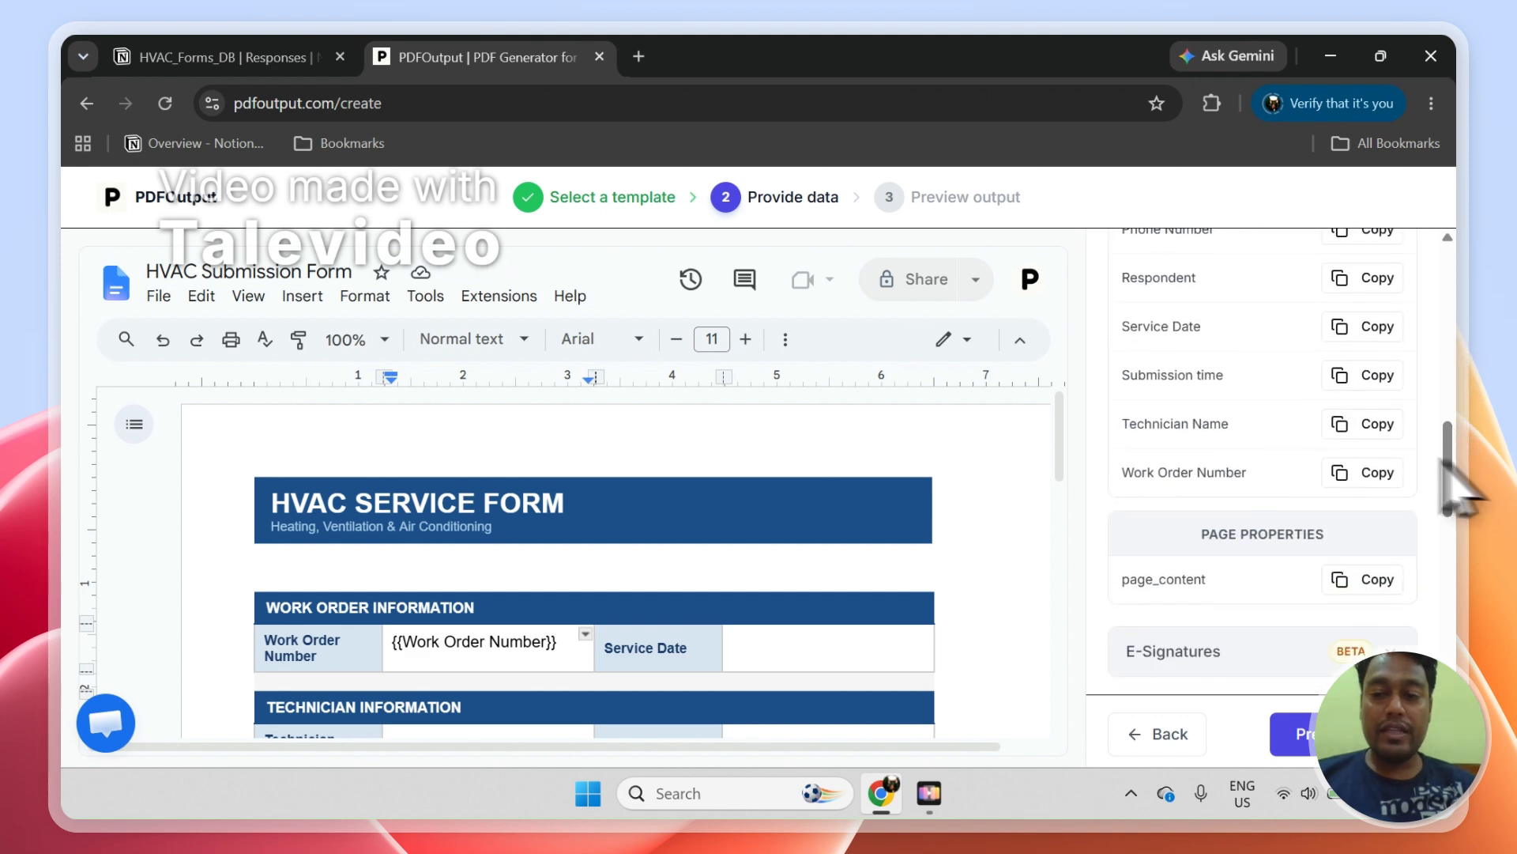
left_click(1343, 327)
left_click(768, 656)
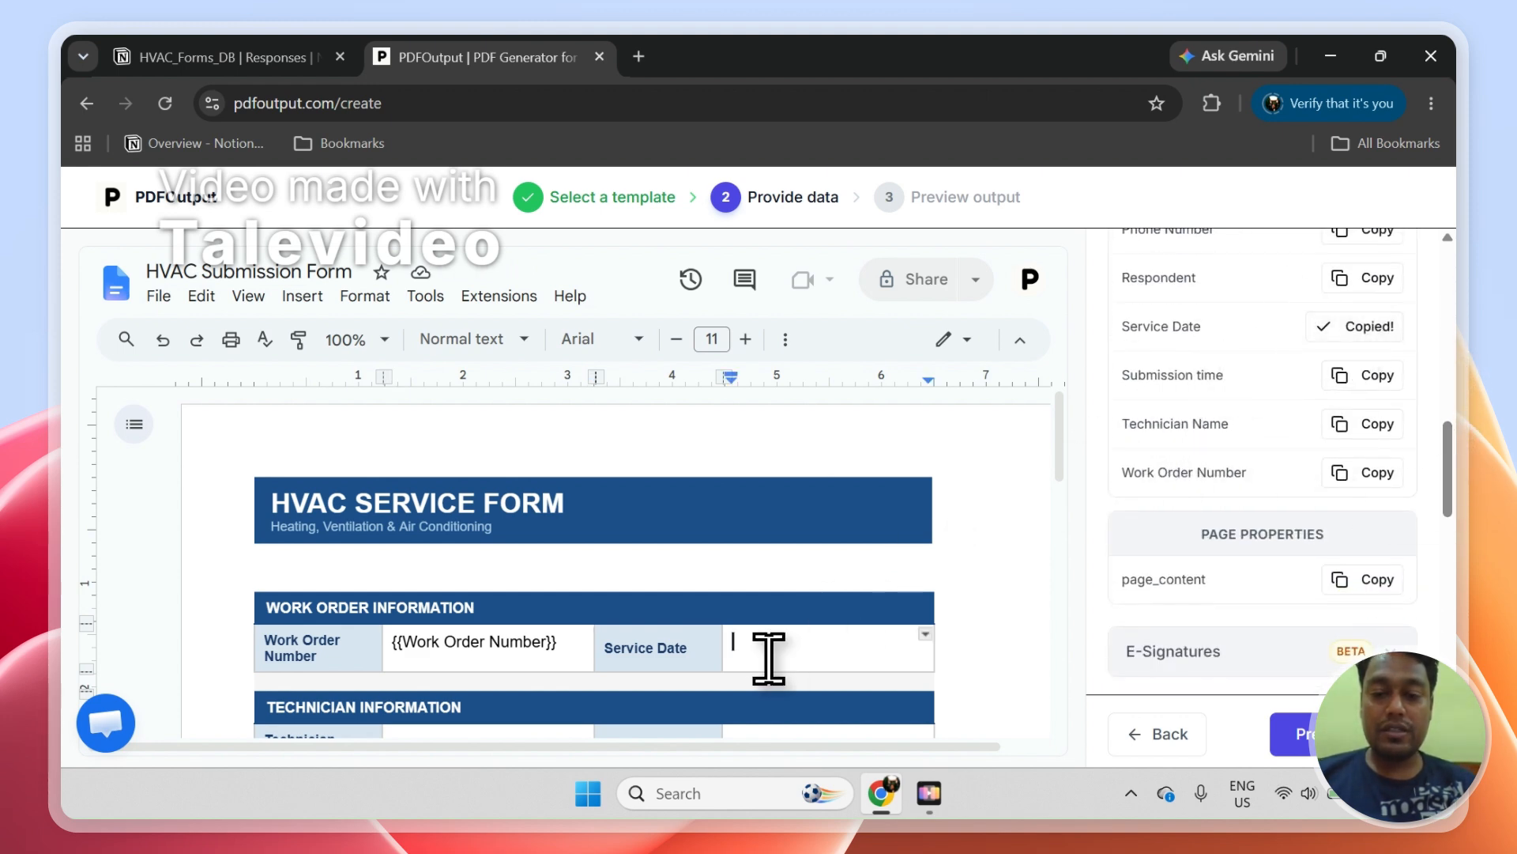
Copy the Technician Name and Job Title properties and paste {{Technician Name}} and {{Job Title}} into their Technician Information cells
scroll(1060, 464, "down", 3)
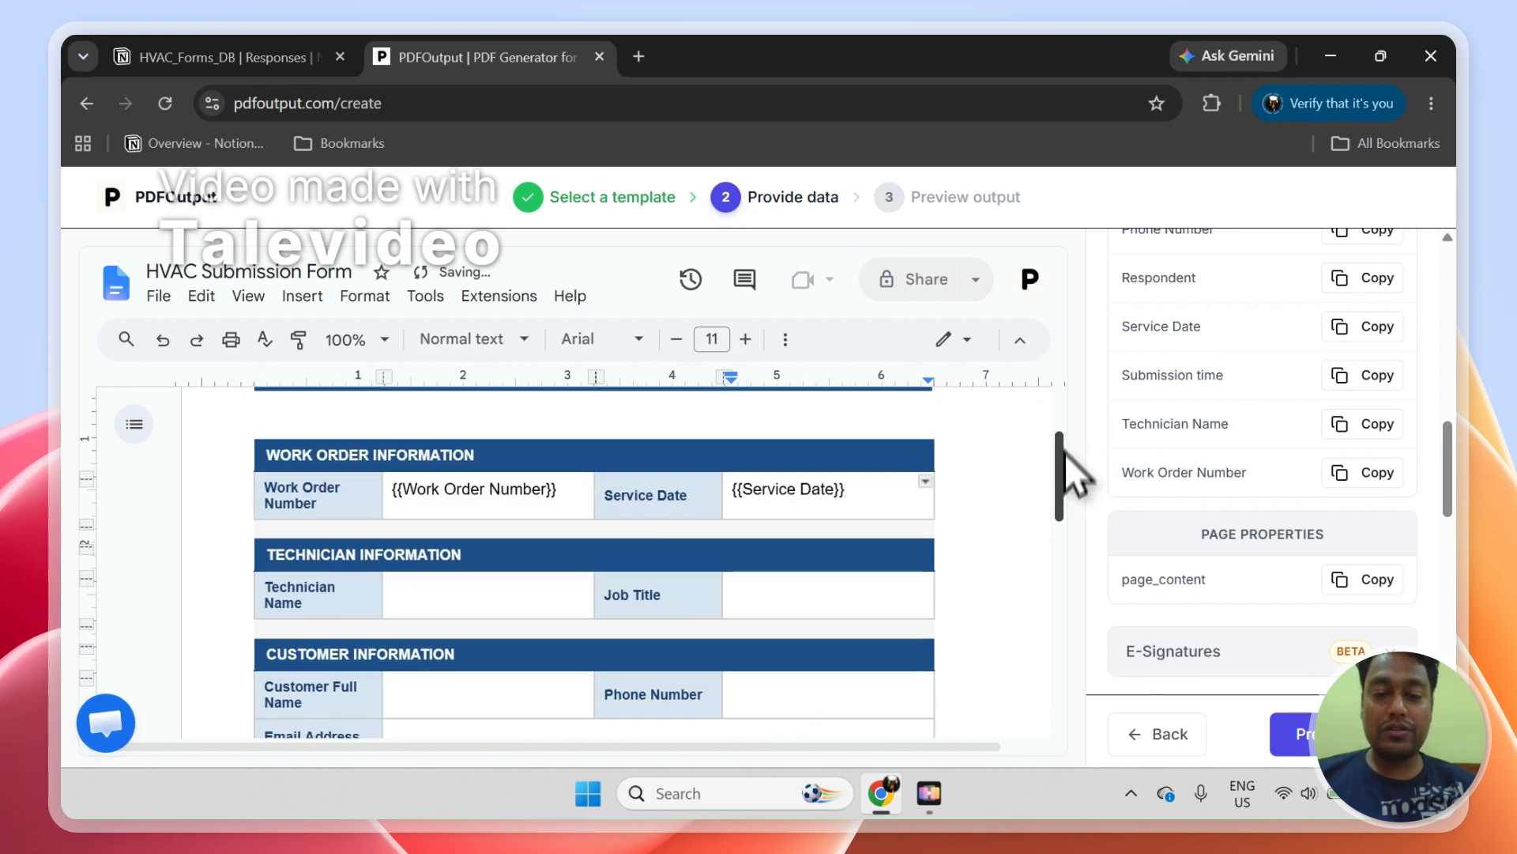
scroll(1454, 474, "up", 2)
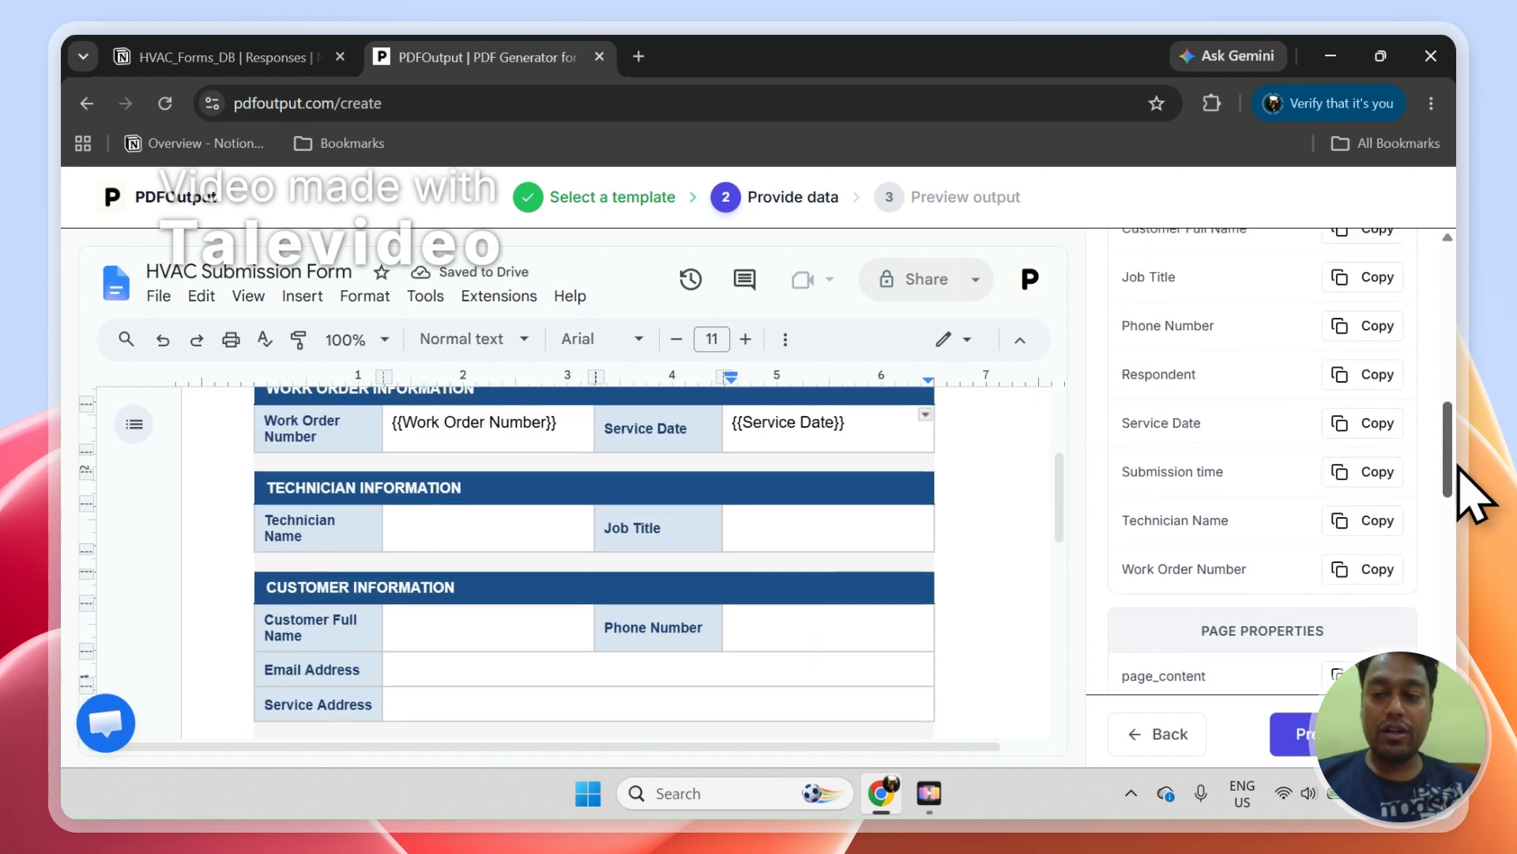
left_click(1389, 519)
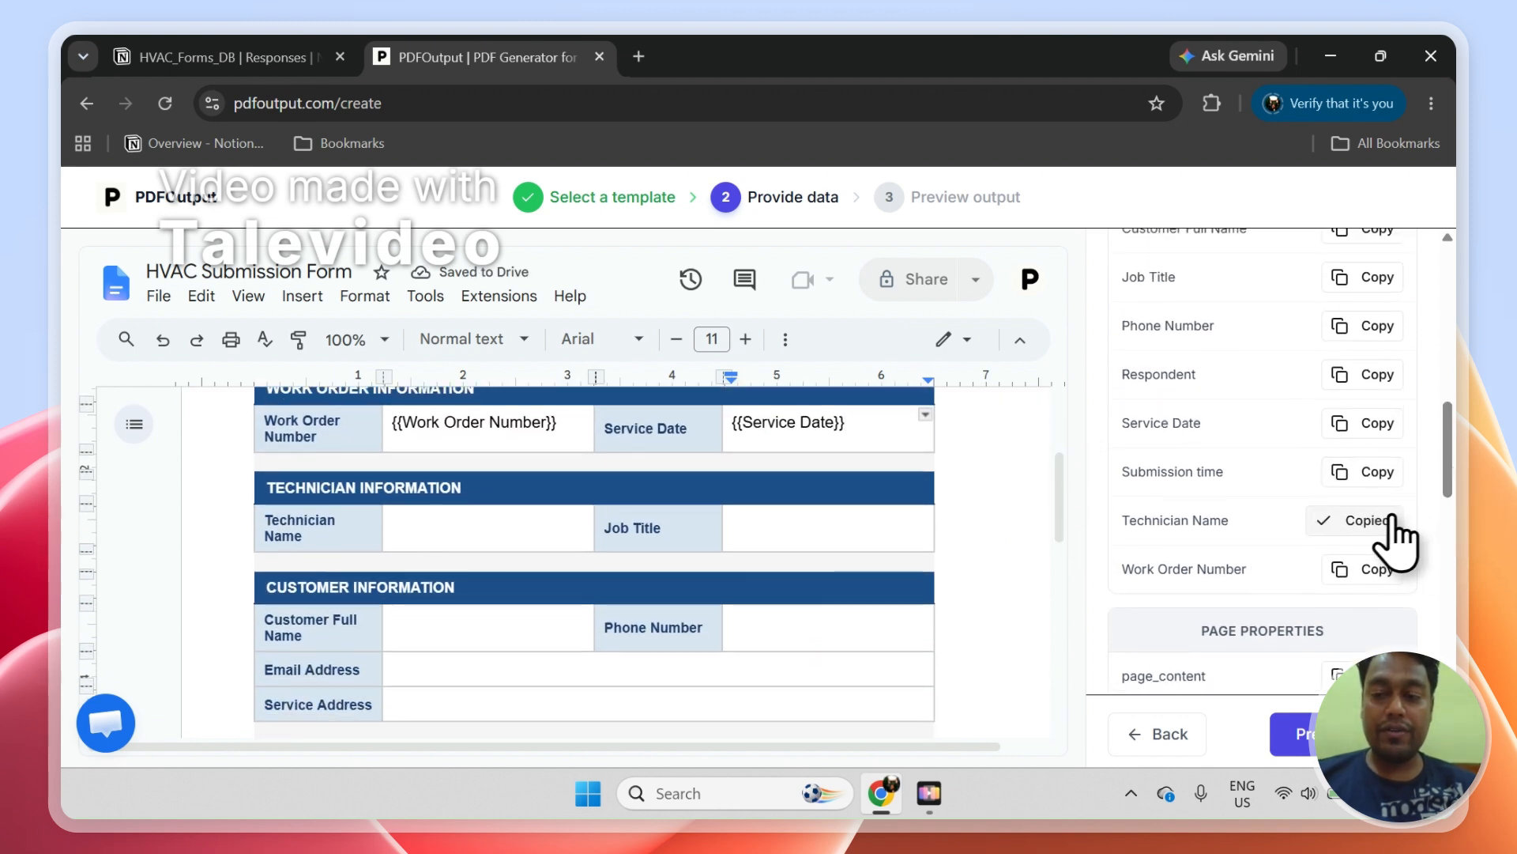
left_click(436, 535)
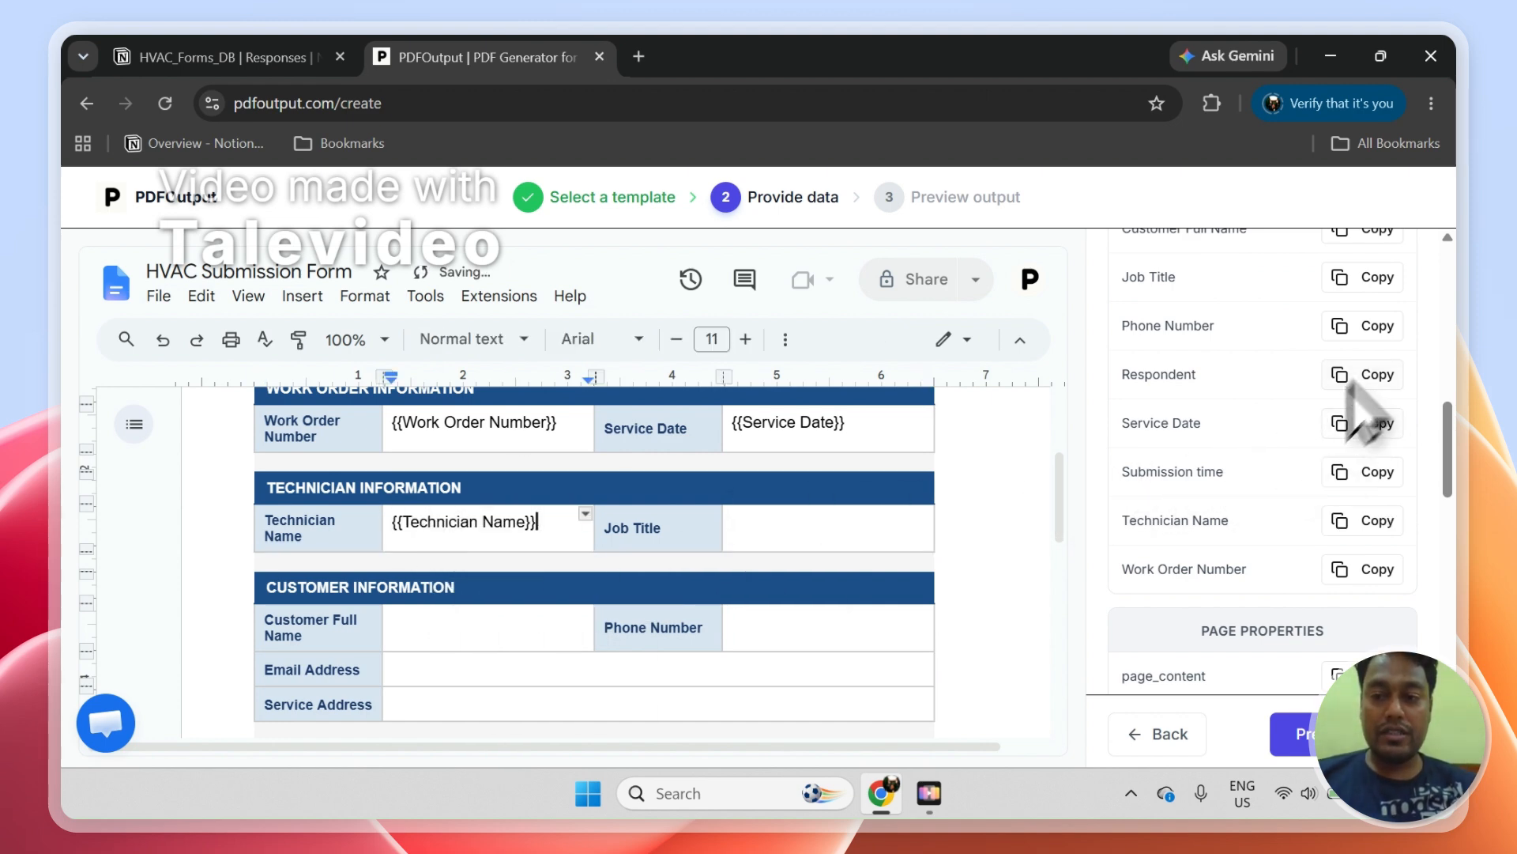
left_click(766, 536)
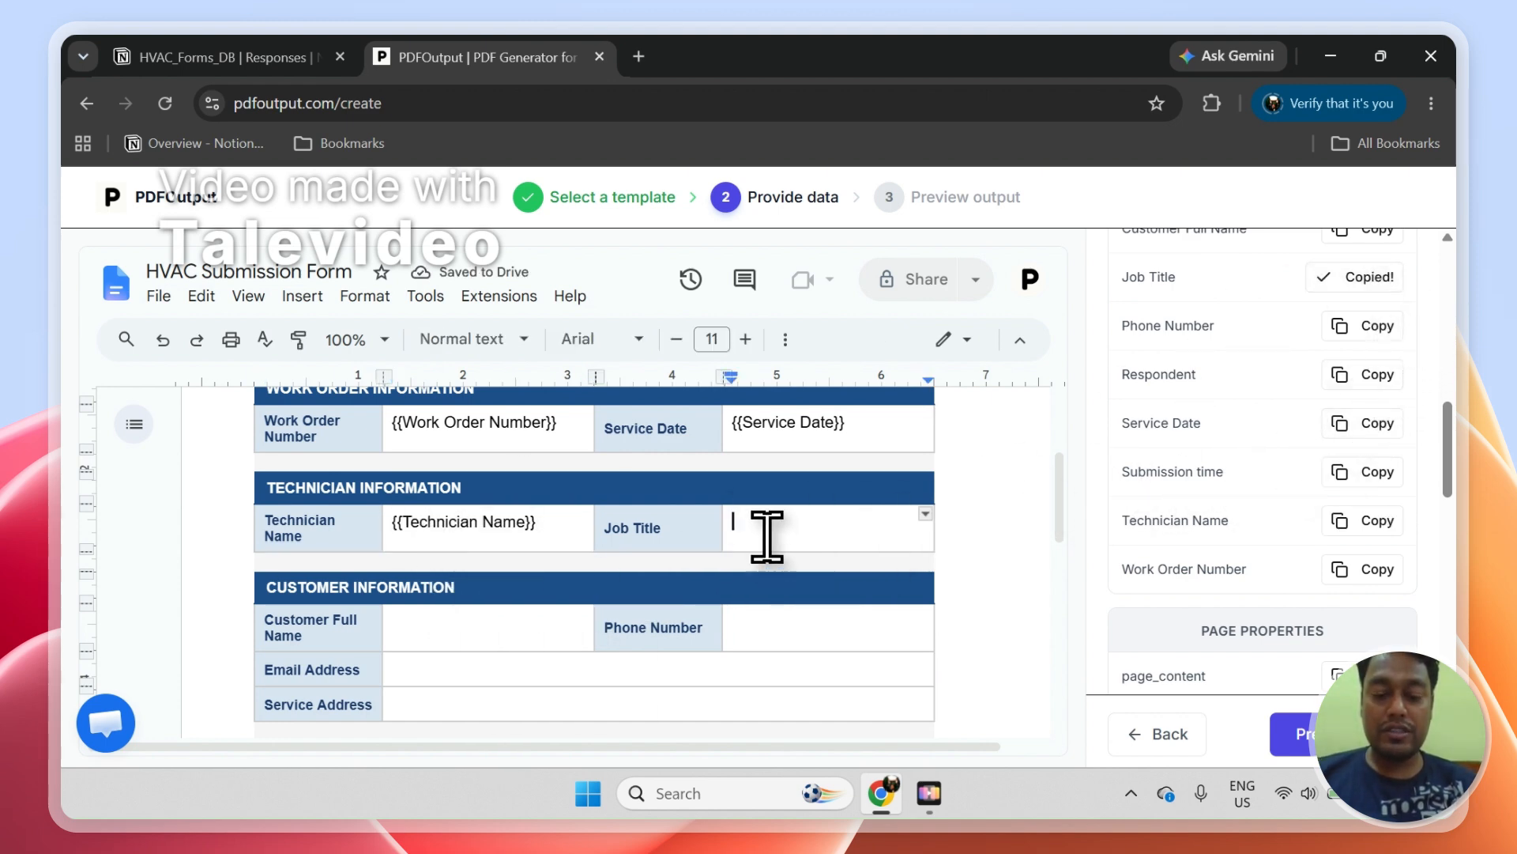
left_click_drag(1448, 464, 1455, 437)
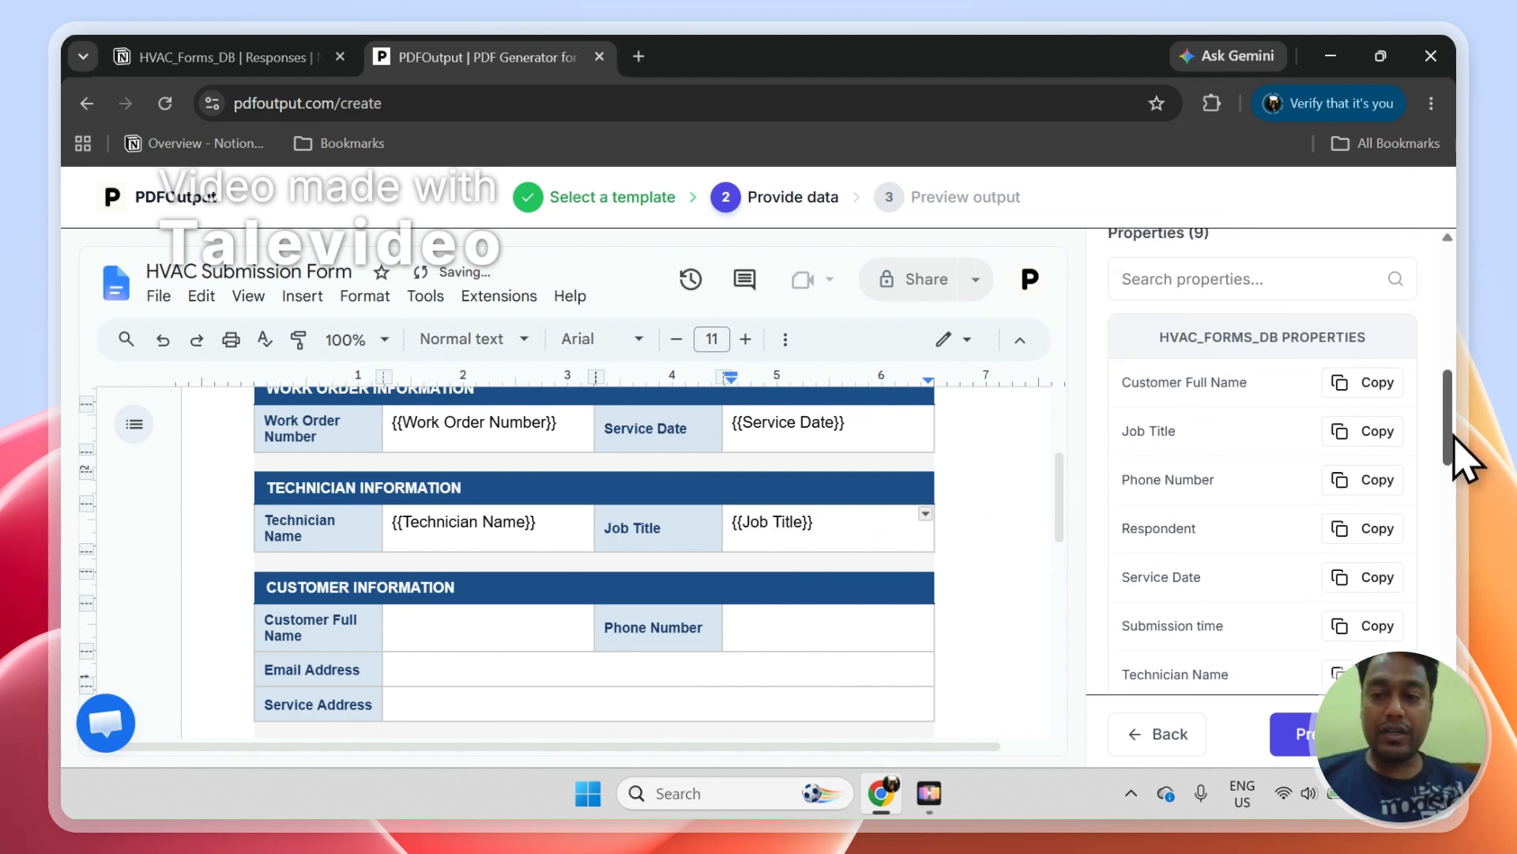
Copy the Customer Full Name property and paste {{Customer Full Name}} into its Customer Information cell
left_click(1384, 388)
left_click(429, 644)
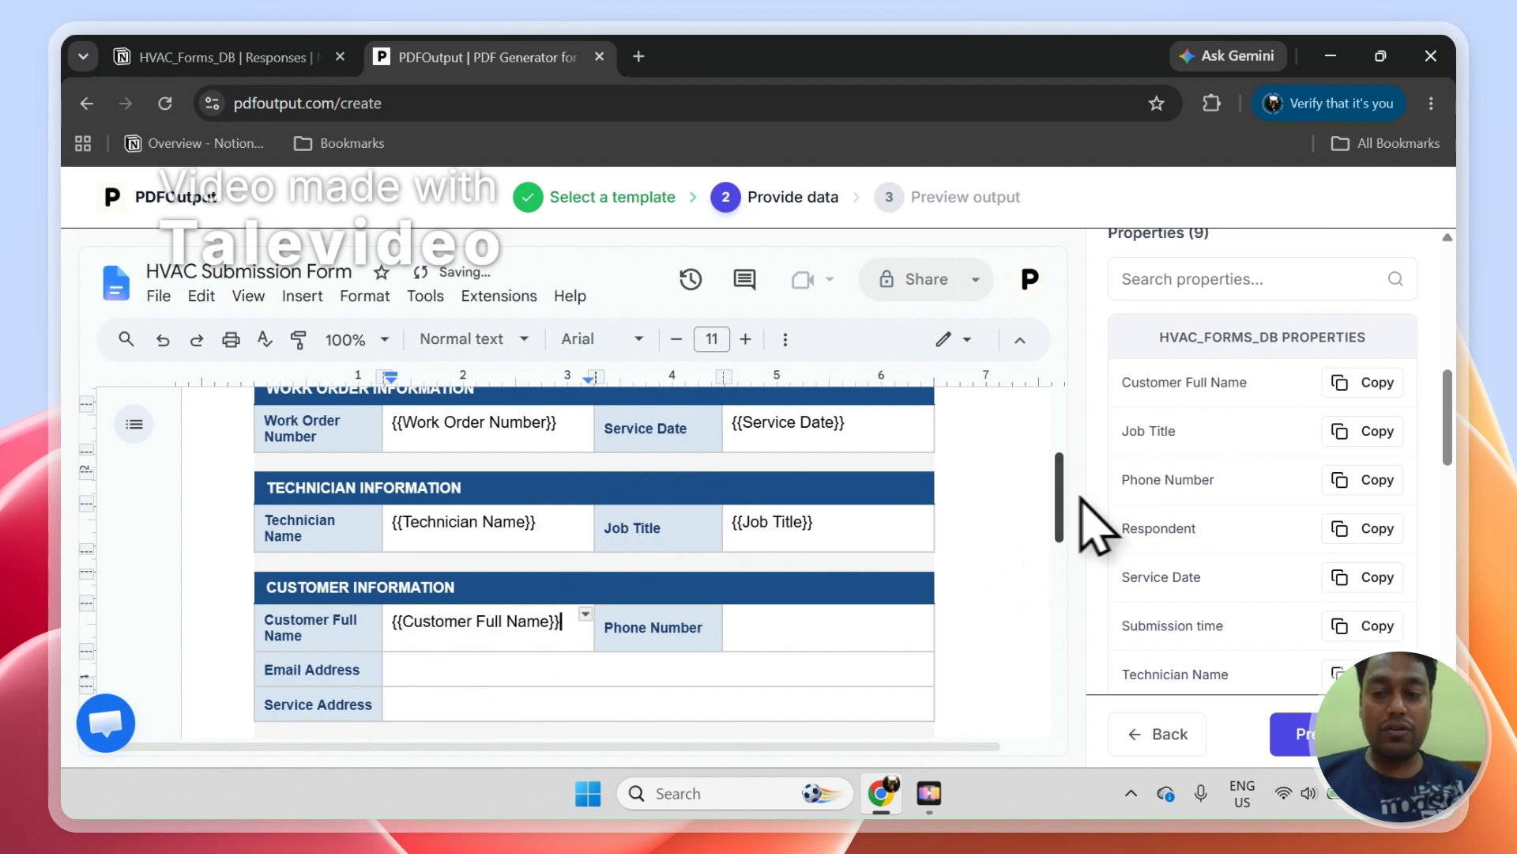
left_click_drag(1060, 505, 1097, 666)
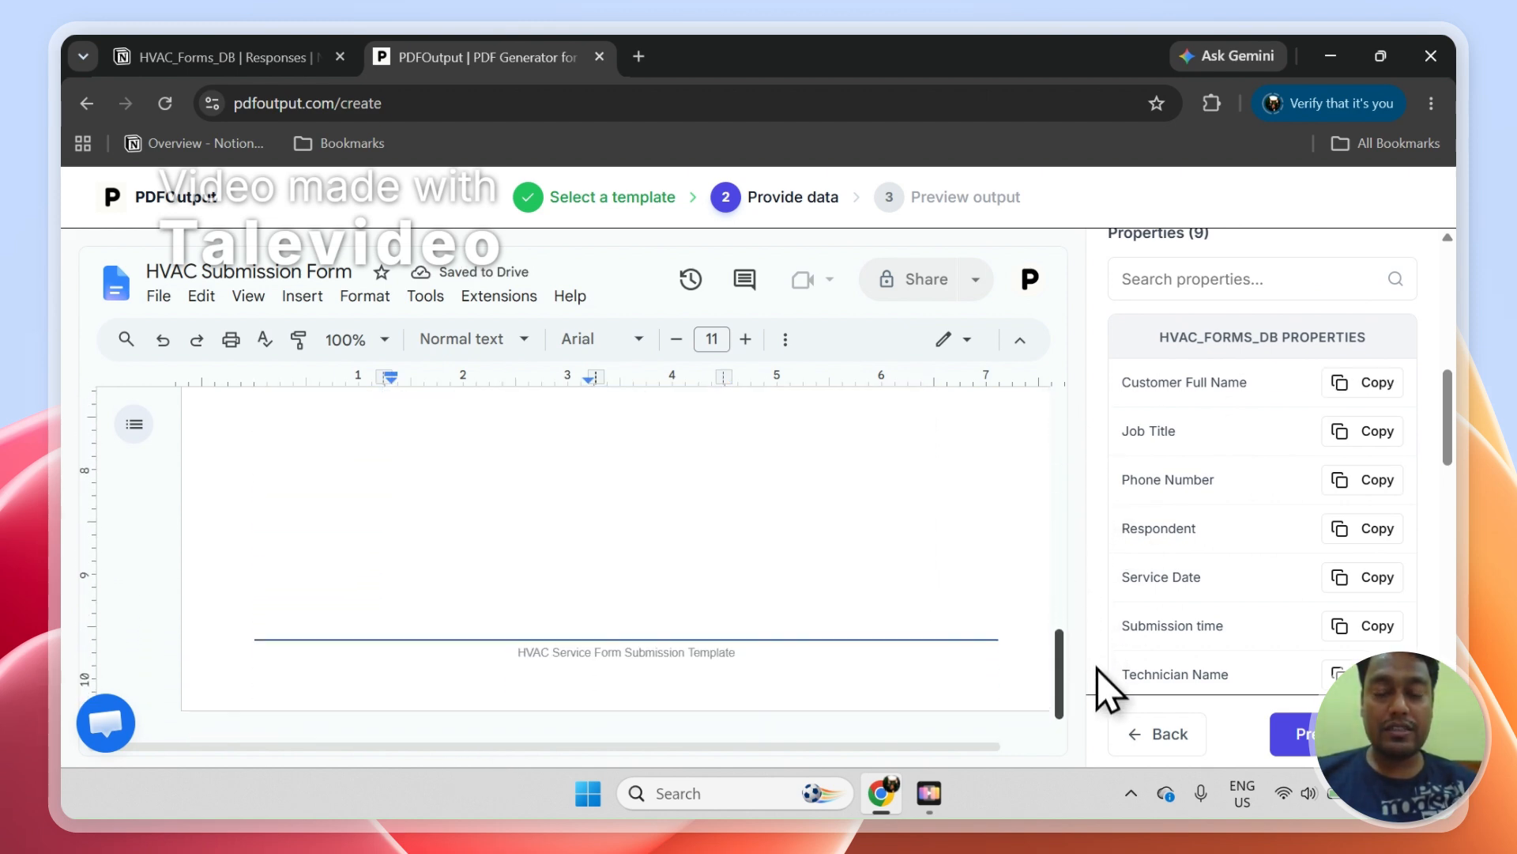
key("ctrl+v")
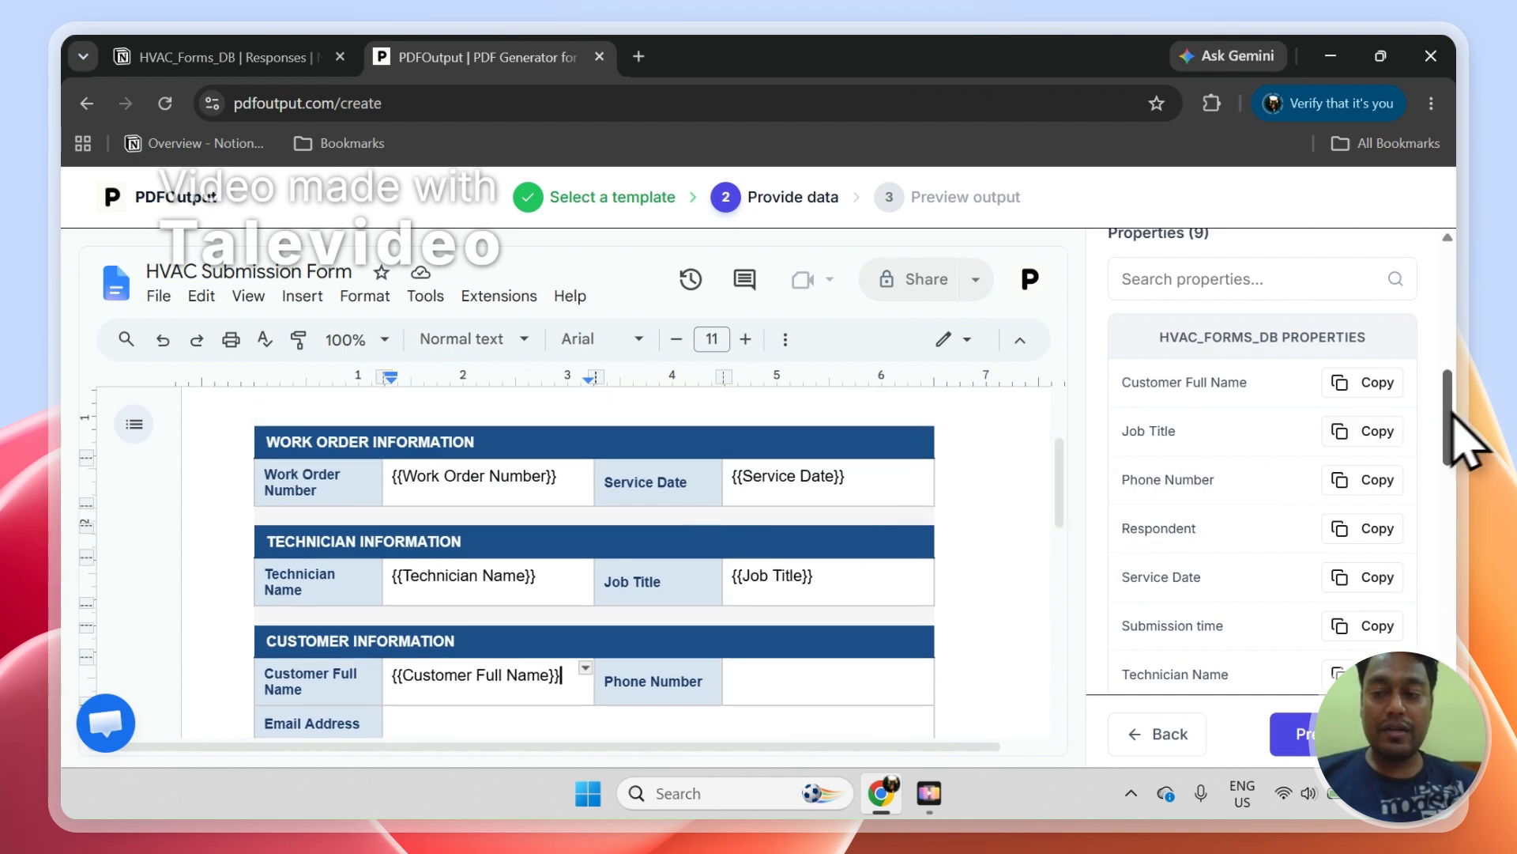
Check the PDF File Name setting against the Work Order Number column in Notion and look through its column choices in PDFOutput
left_click_drag(1454, 417, 1459, 563)
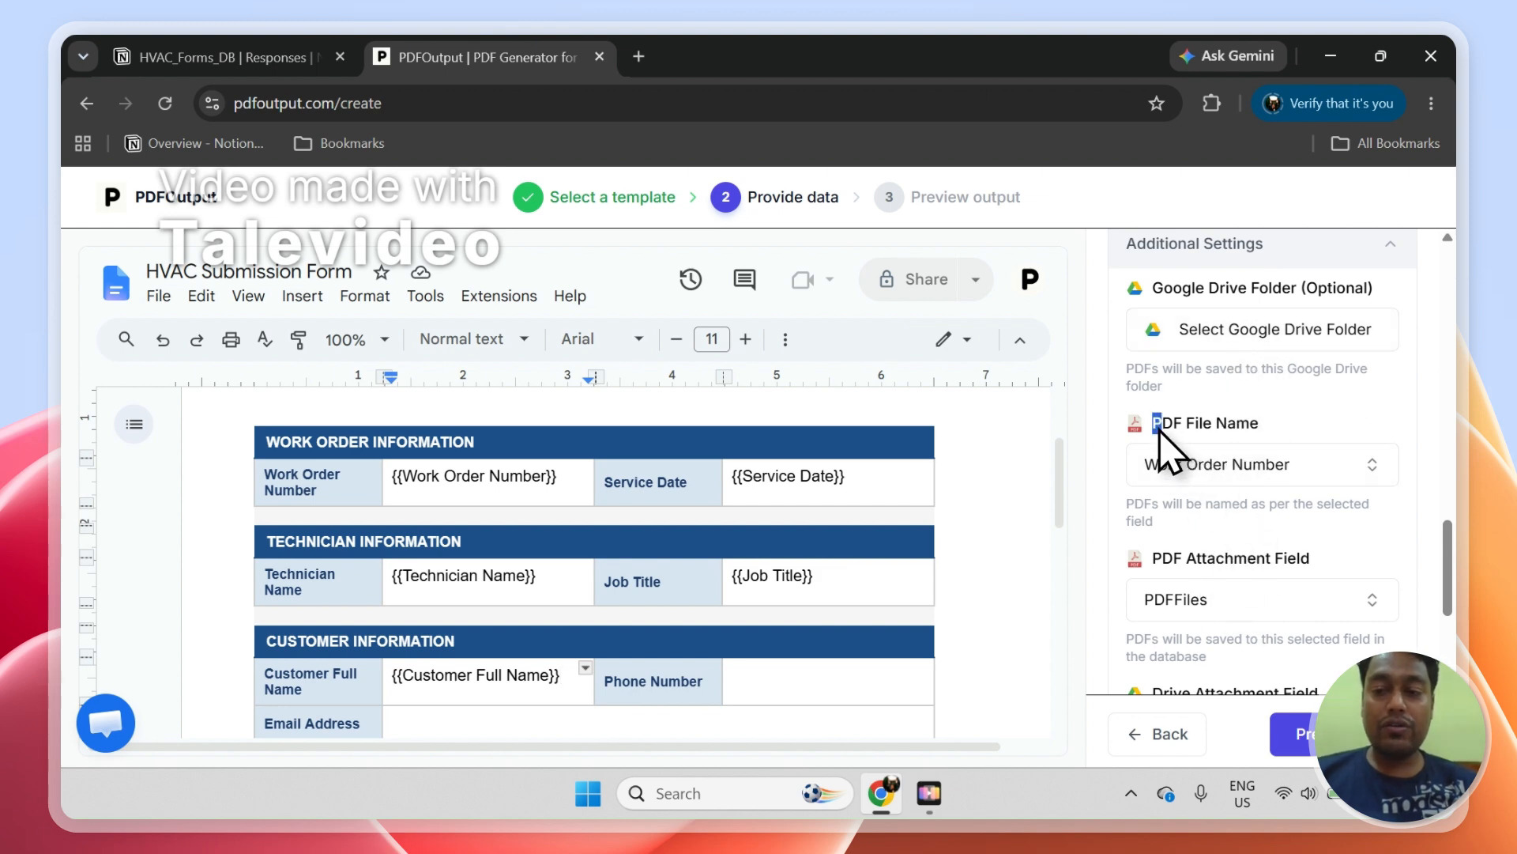
left_click(324, 59)
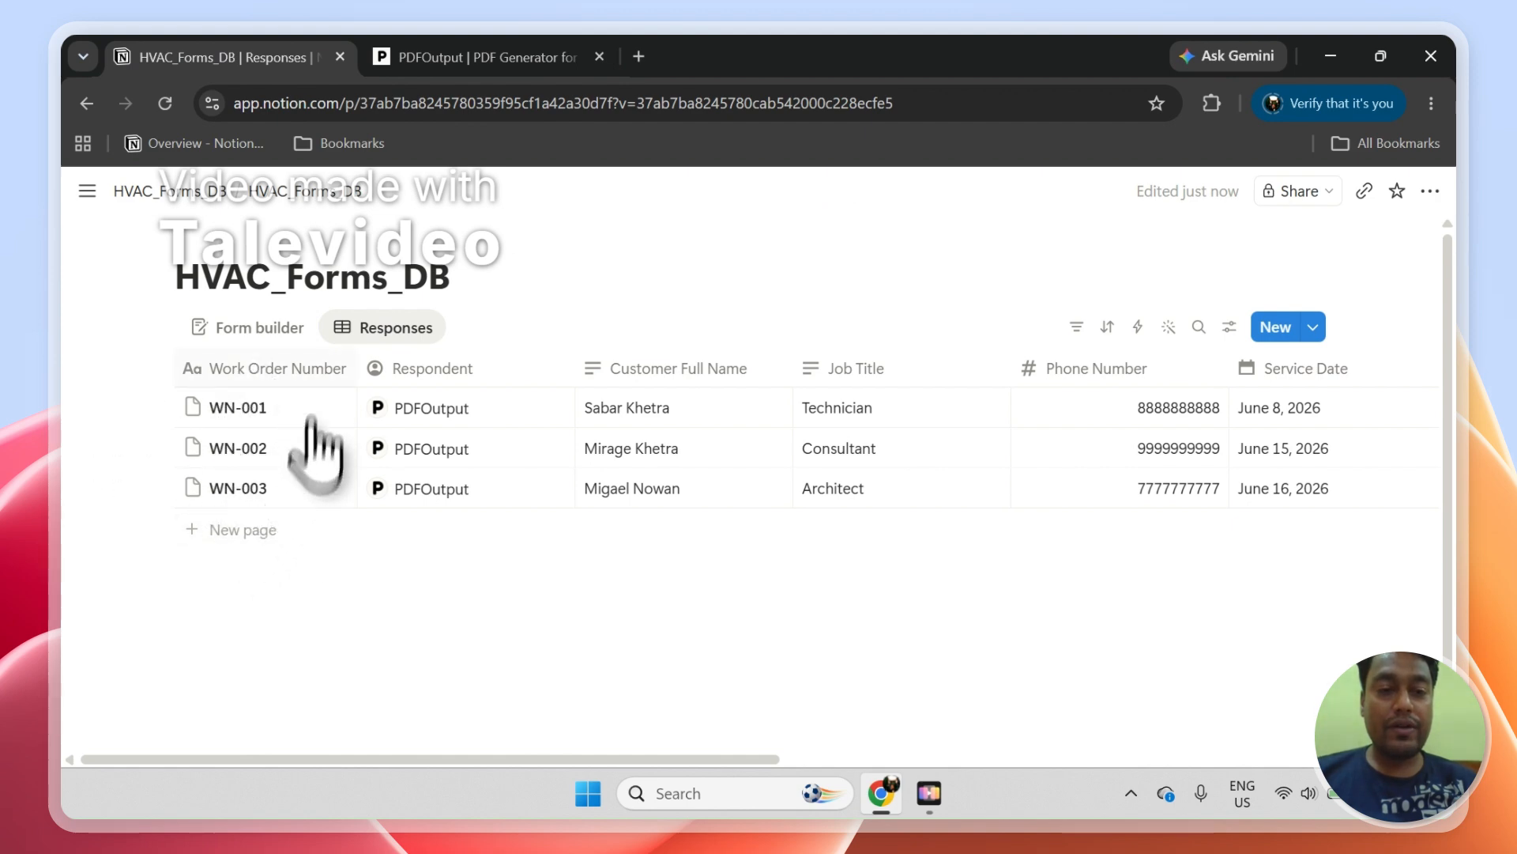
left_click(474, 56)
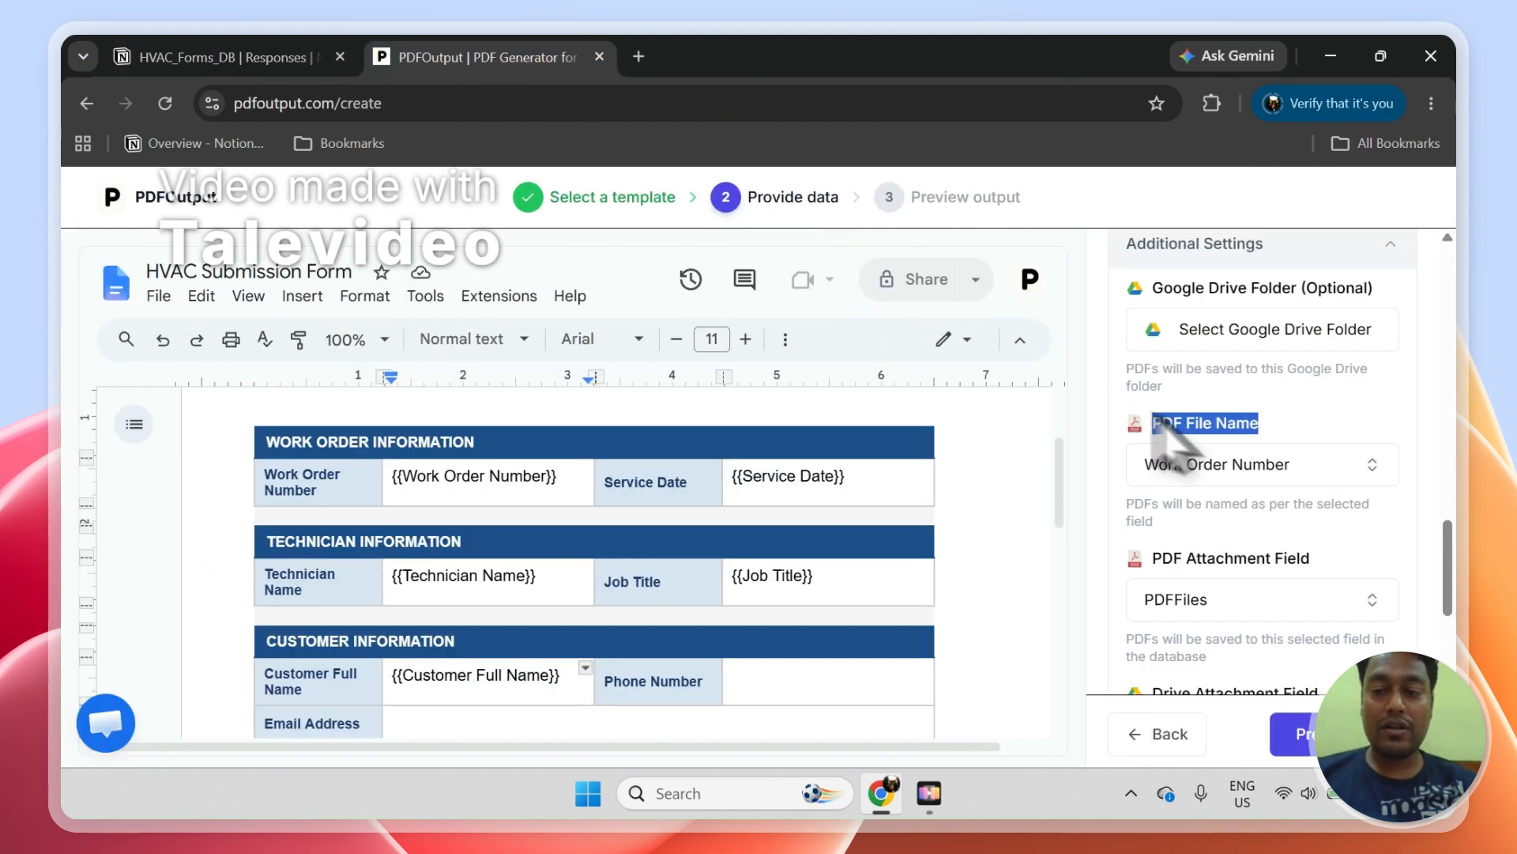
left_click(1214, 466)
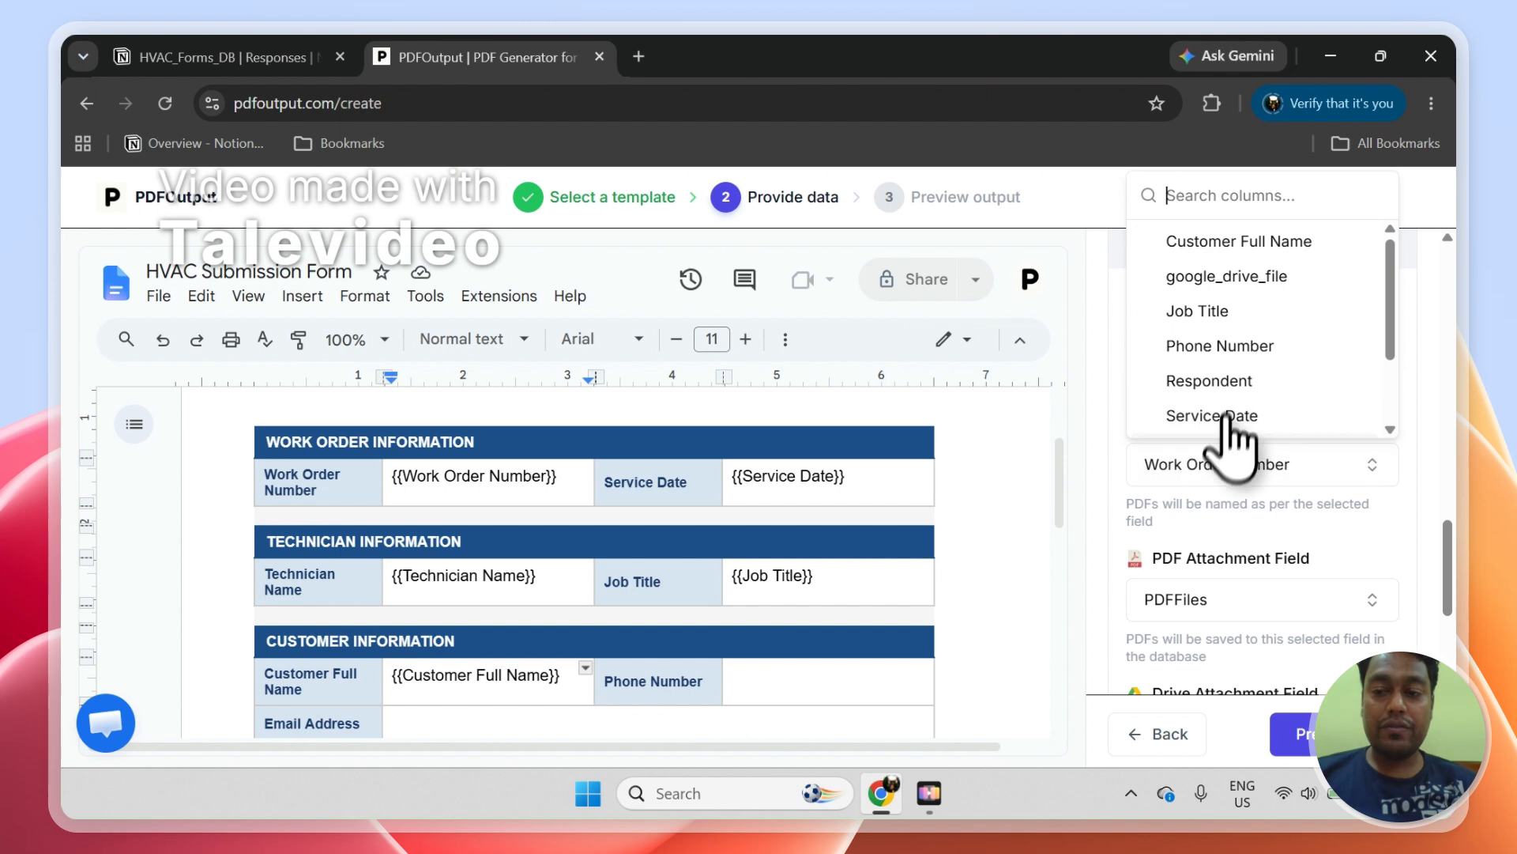
left_click(1221, 468)
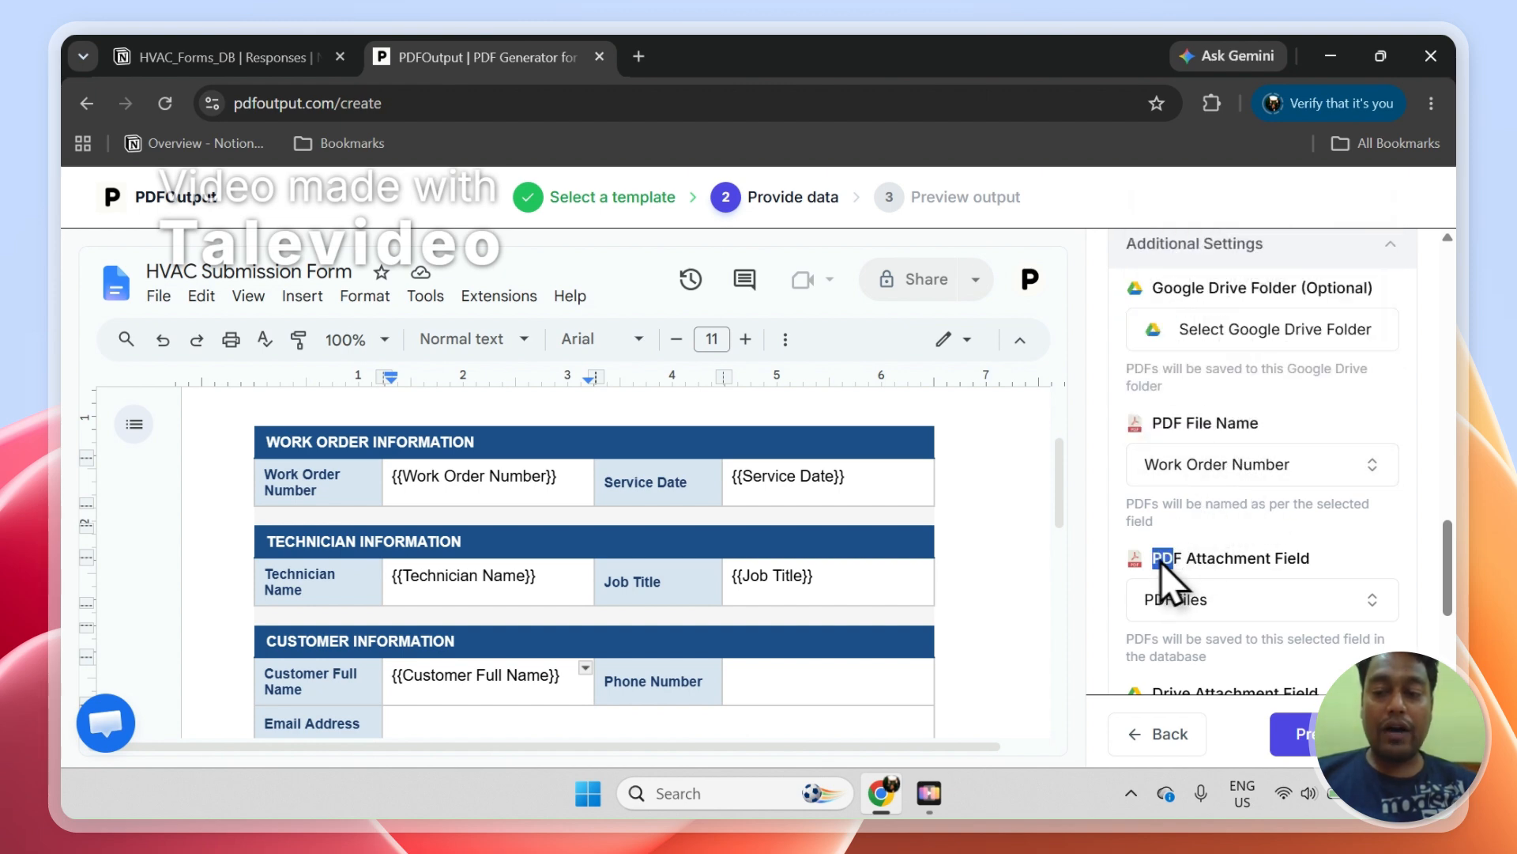
Compare the PDF Attachment Field setting with the PDFFiles column in Notion, and review the Drive Attachment Field and Overwrite Files settings in PDFOutput
left_click_drag(1161, 563, 1269, 559)
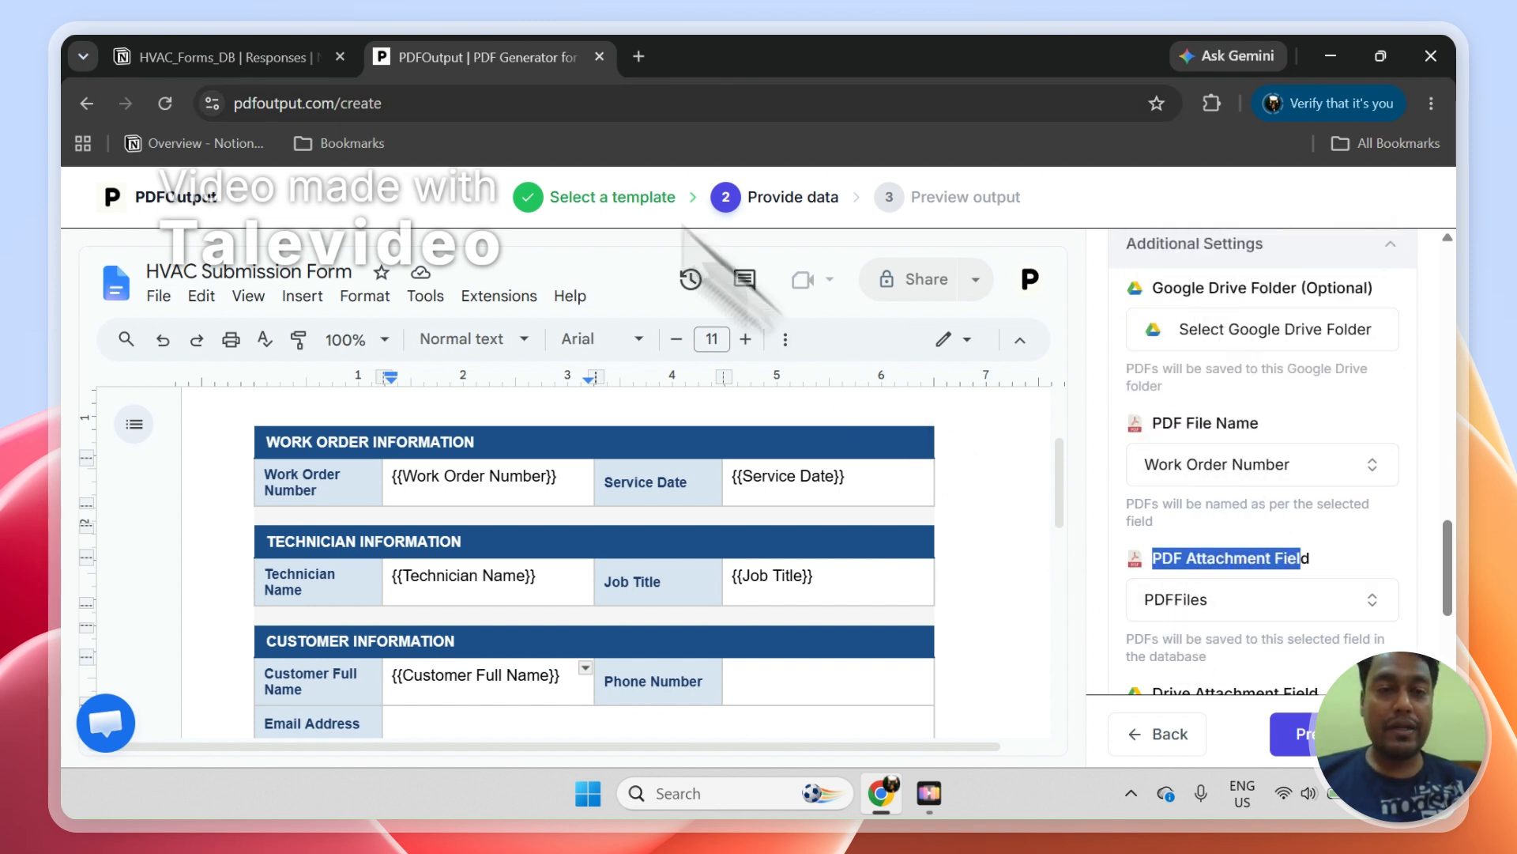
left_click(277, 49)
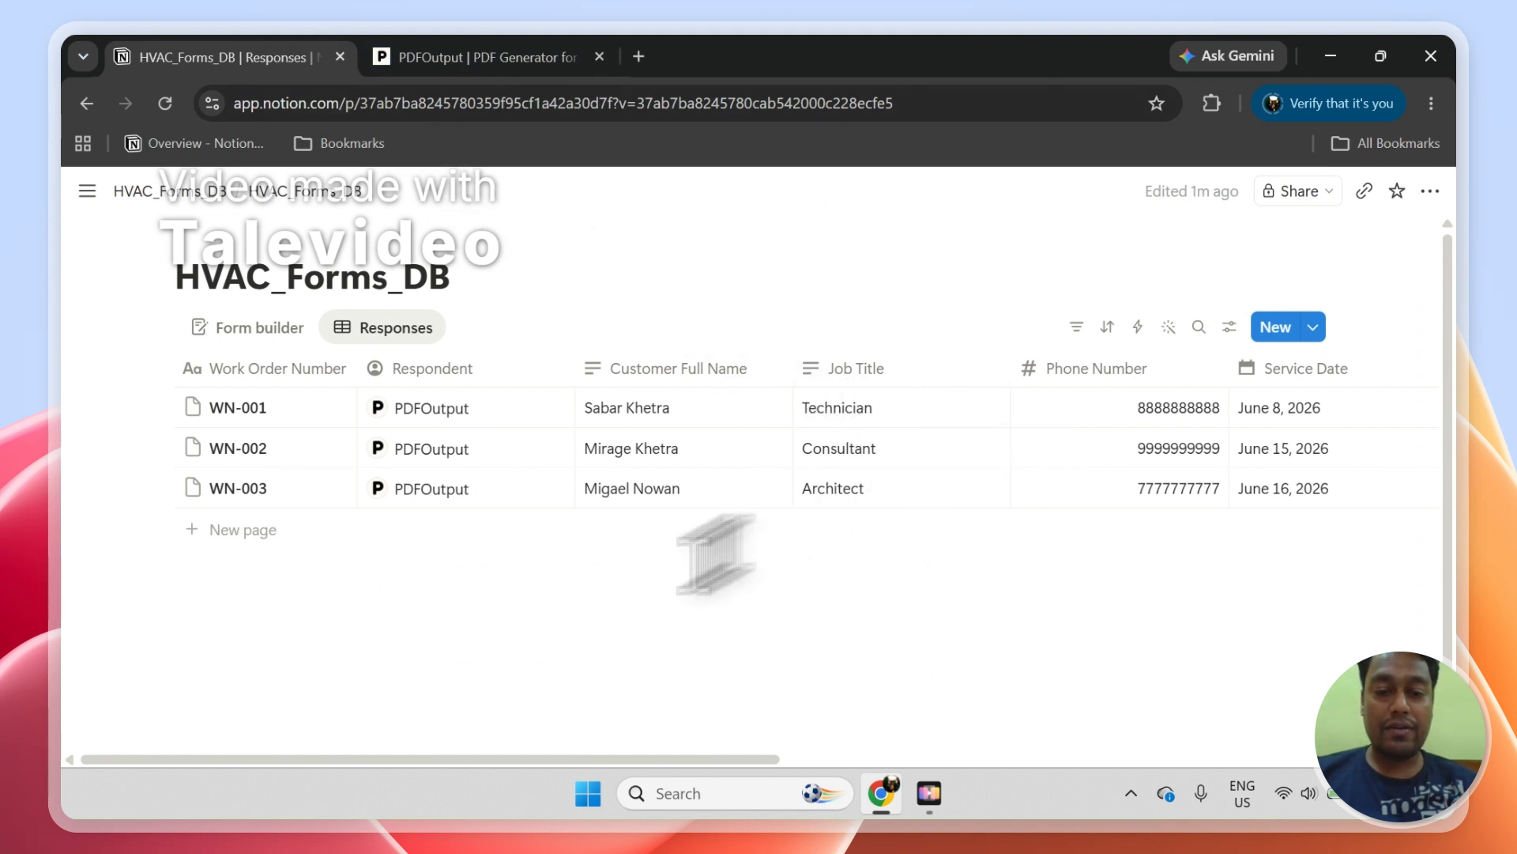
left_click_drag(529, 759, 1078, 822)
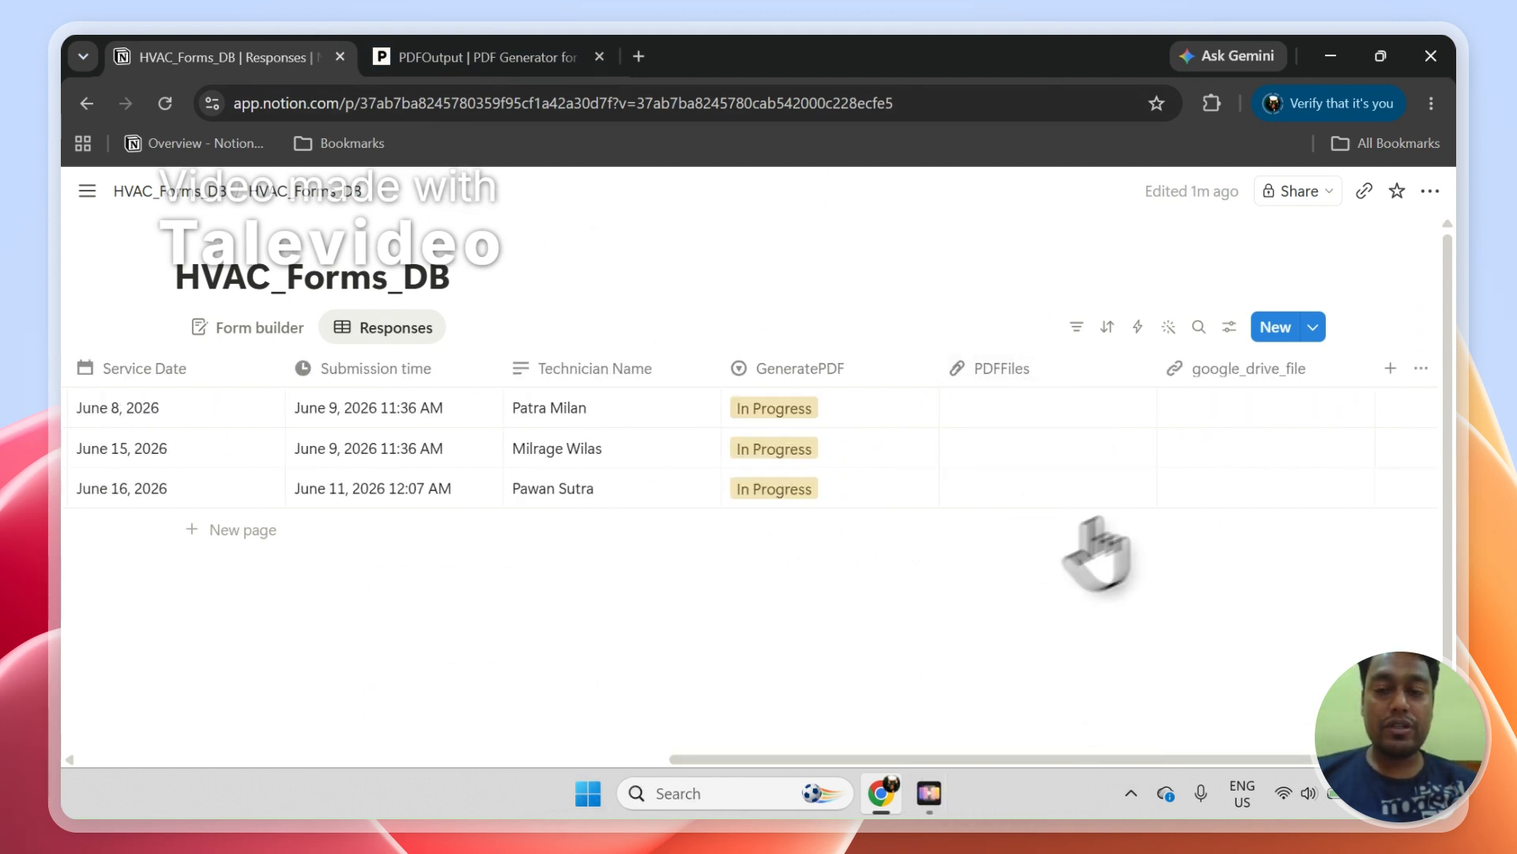
left_click(506, 61)
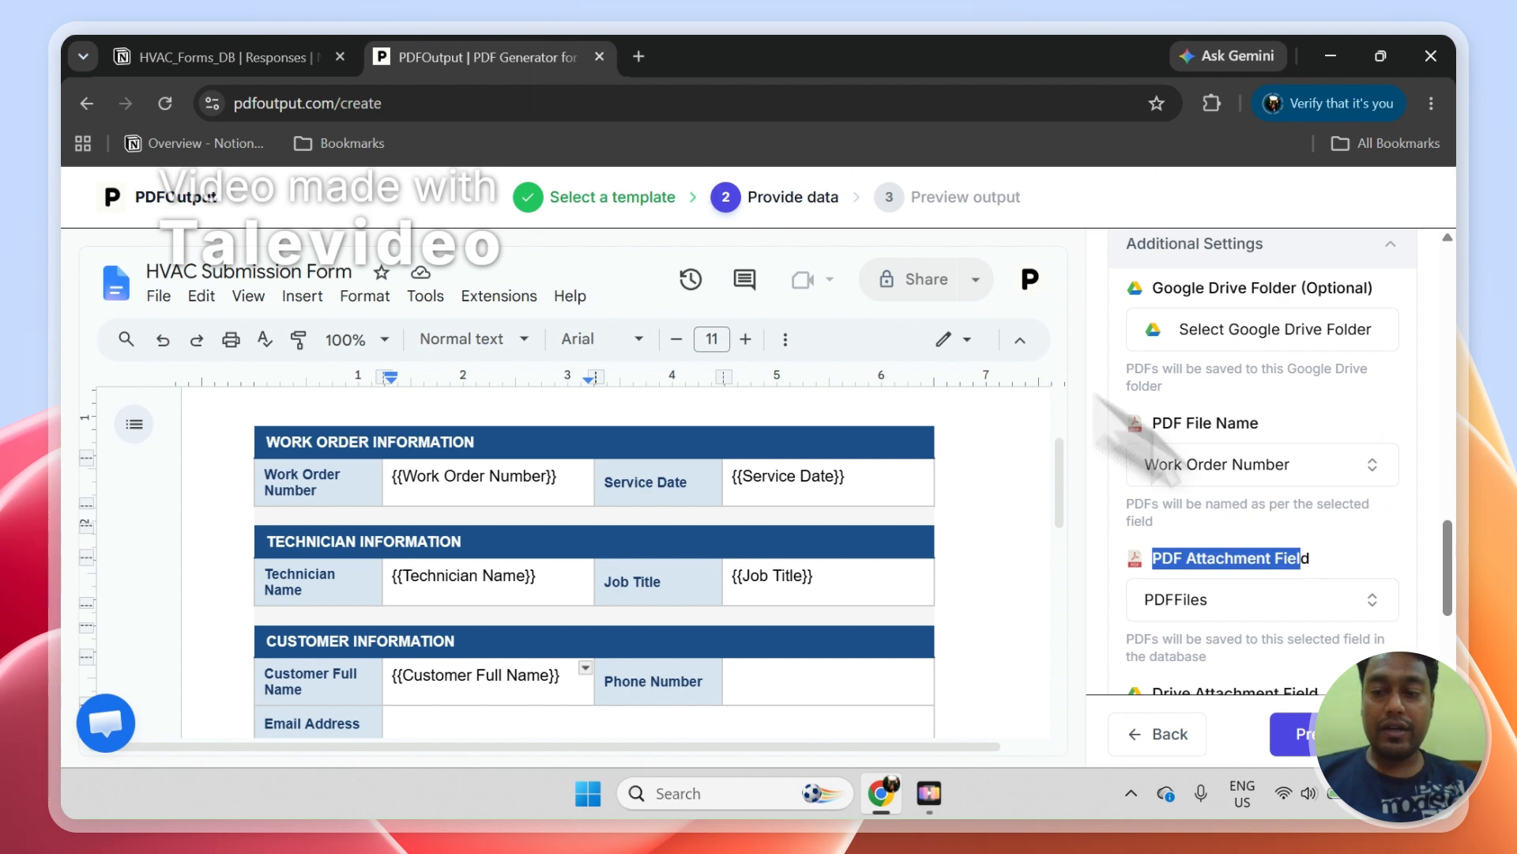
left_click_drag(1452, 575, 1482, 705)
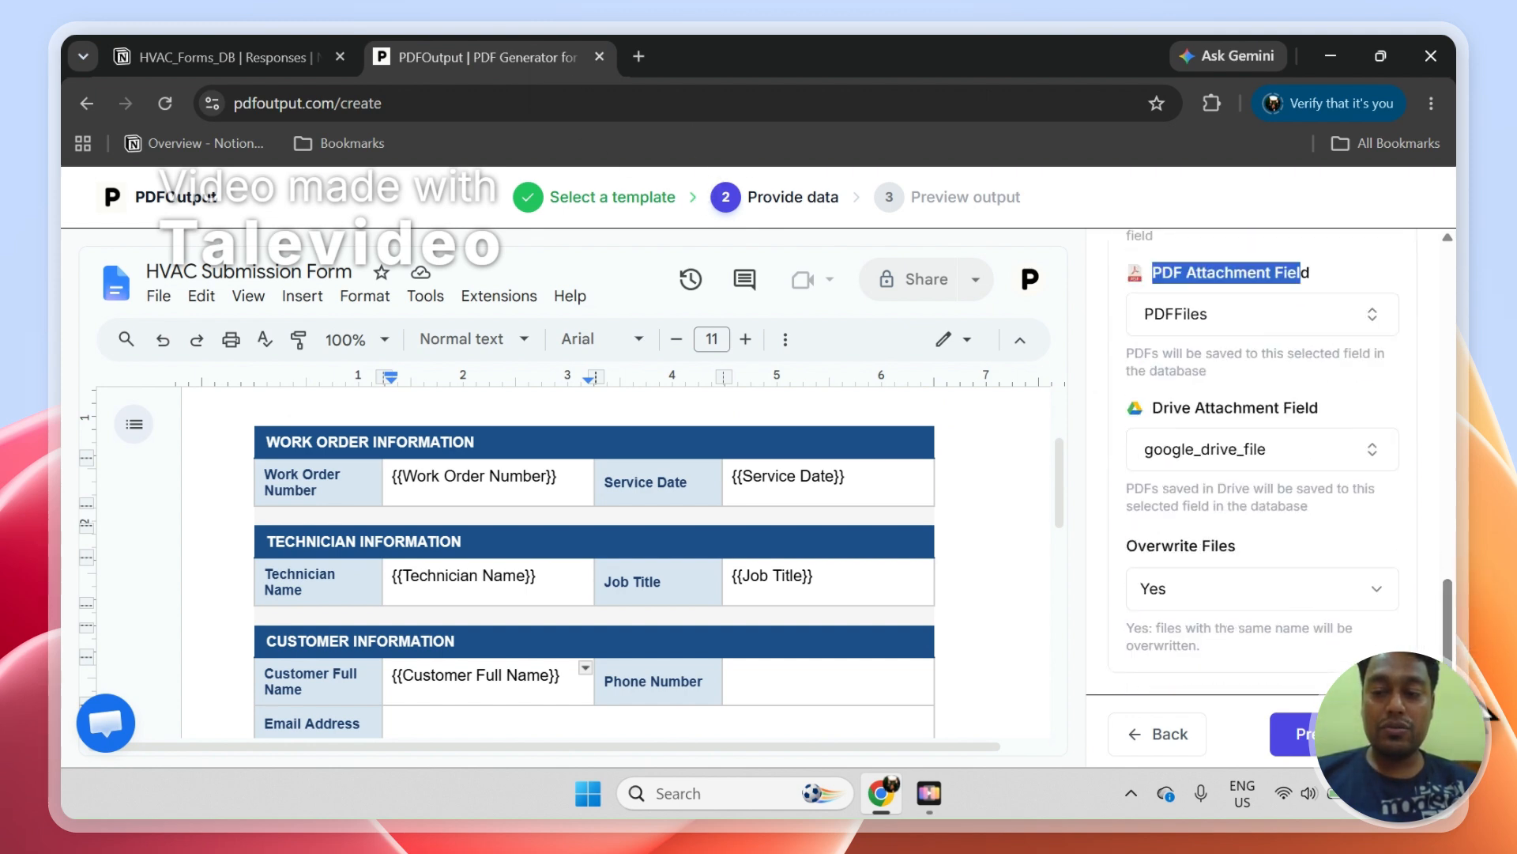
Generate the preview PDF and check the June 16, 2026 record's GeneratePDF status in Notion
left_click(1347, 734)
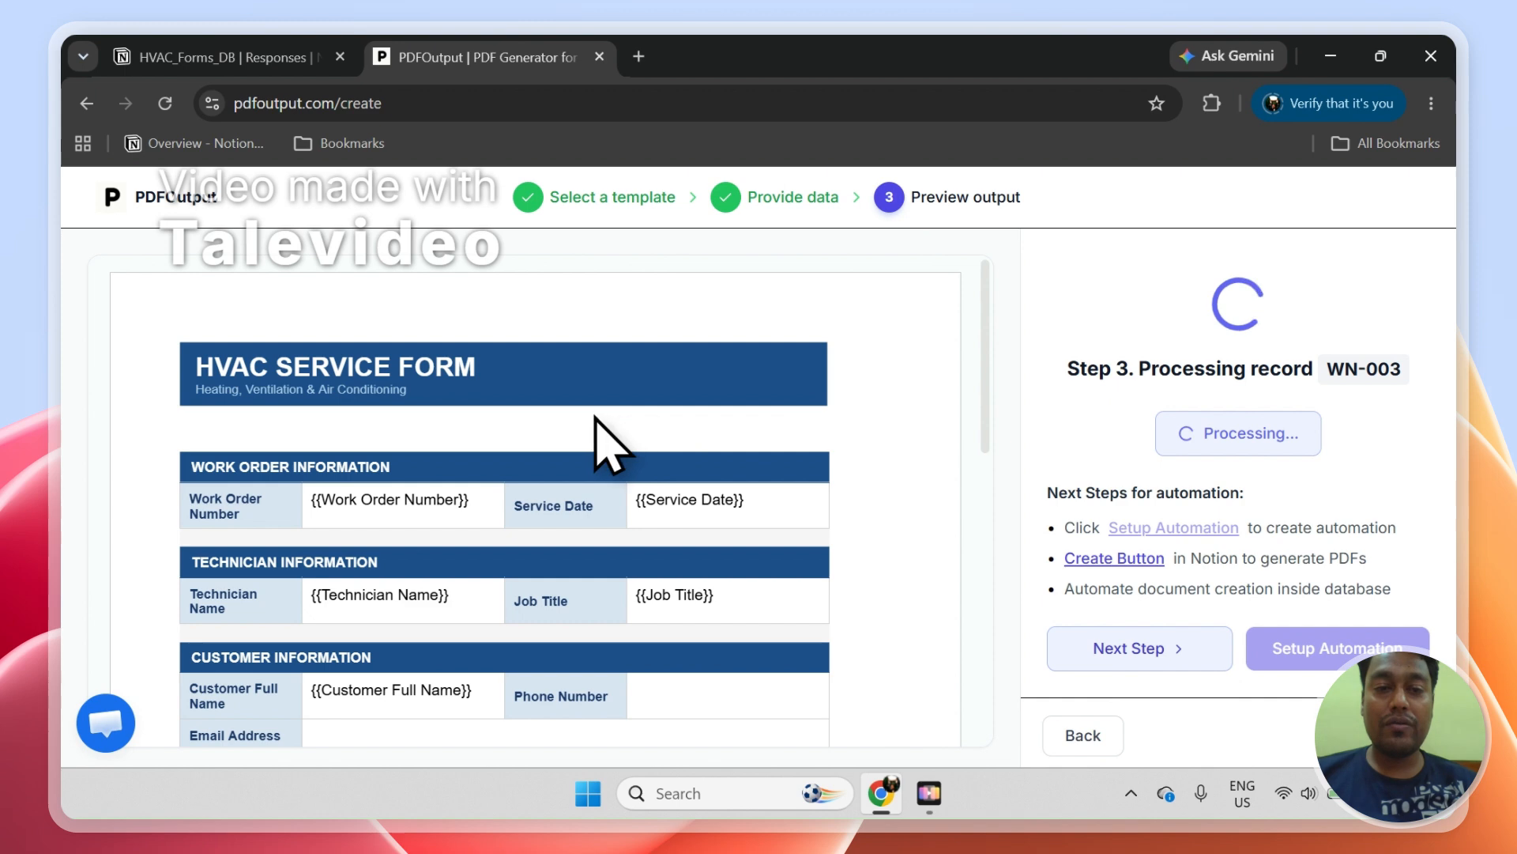
left_click(232, 54)
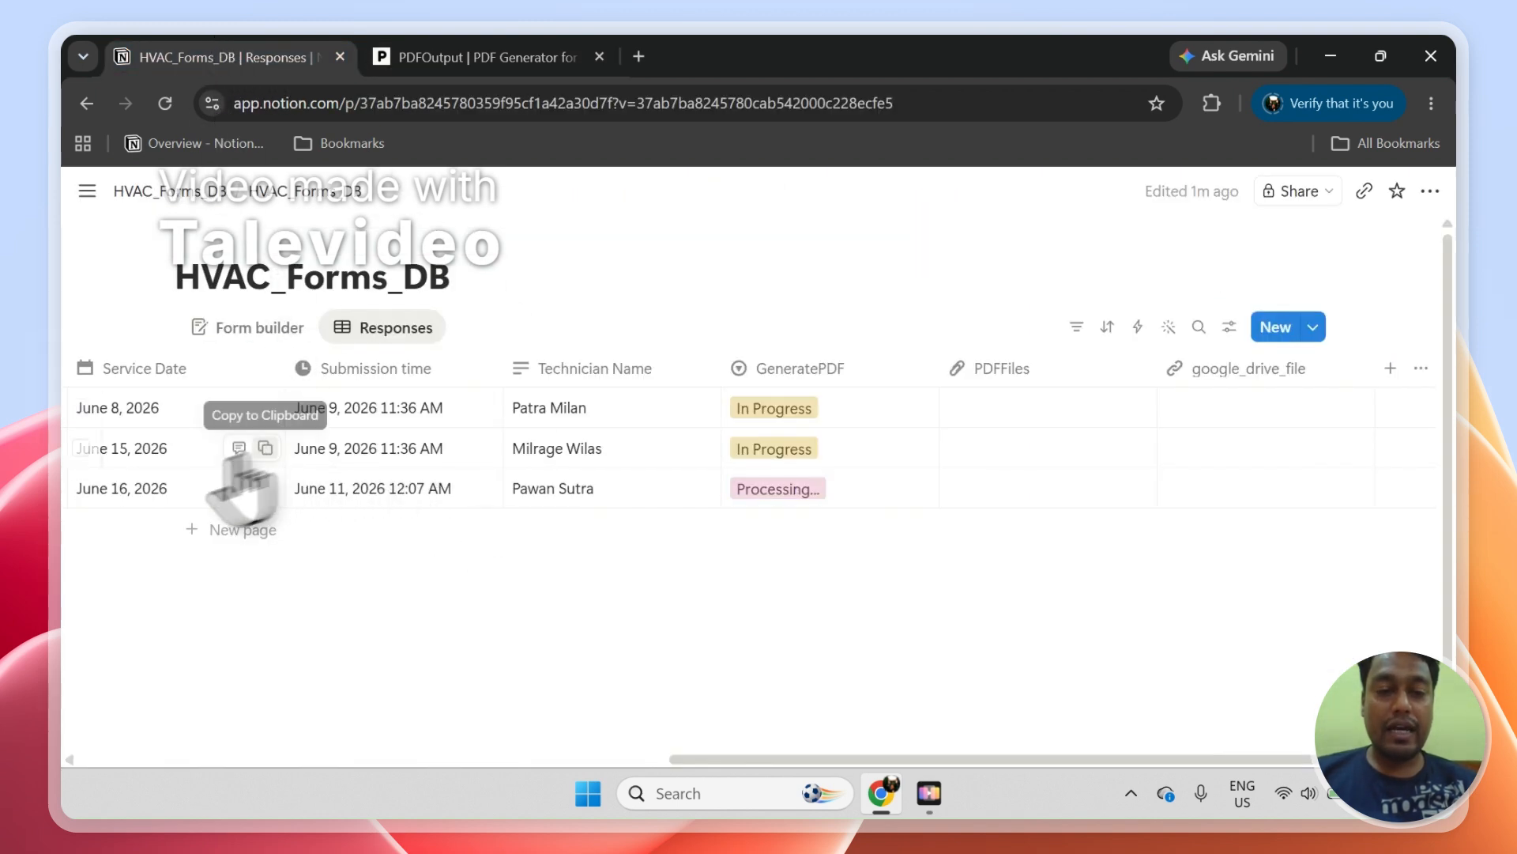
left_click(82, 489)
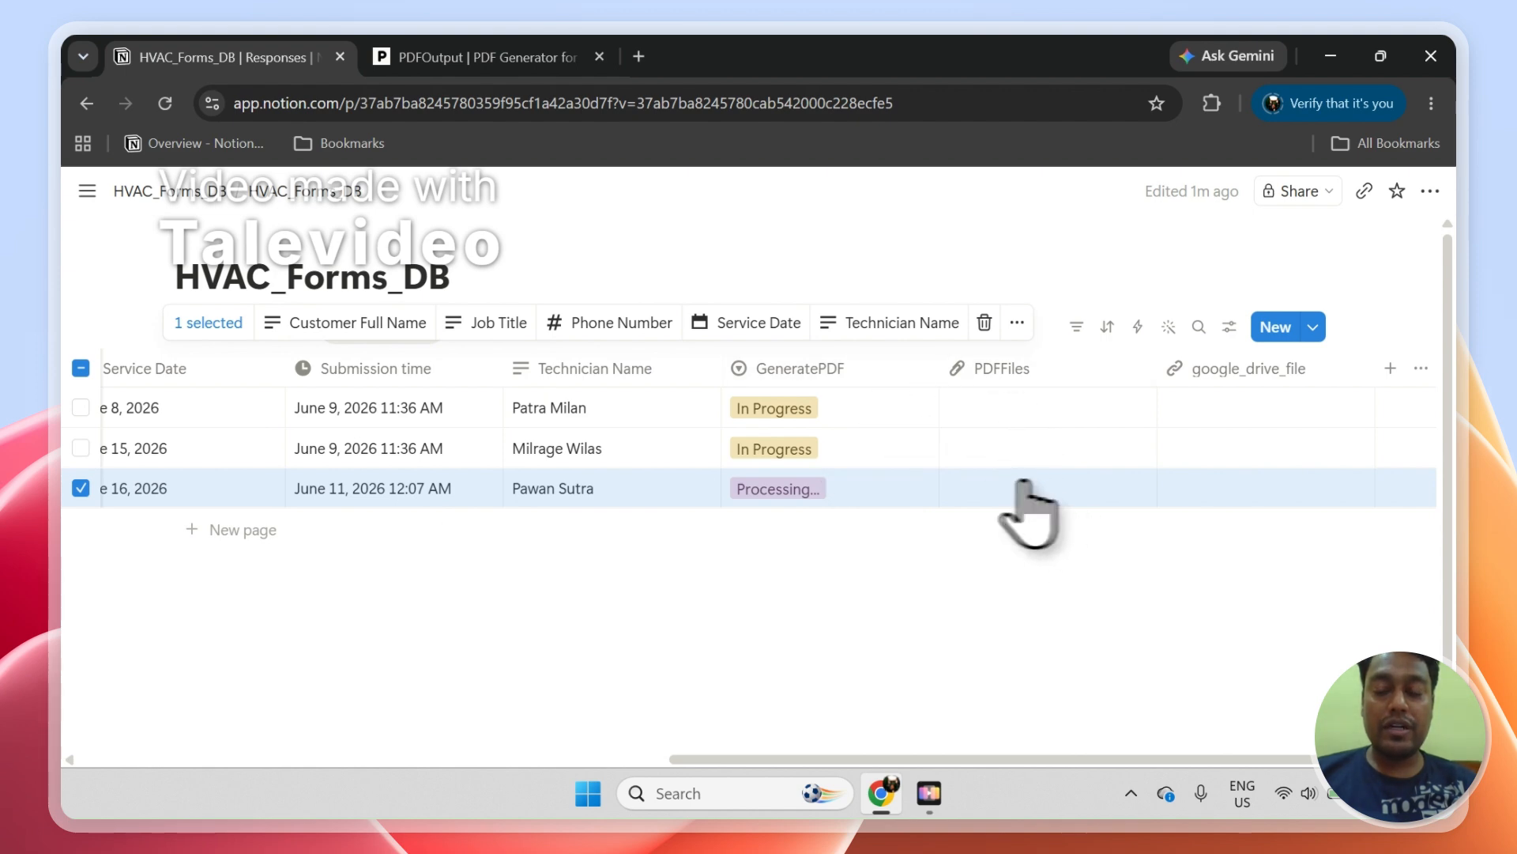
left_click(1004, 553)
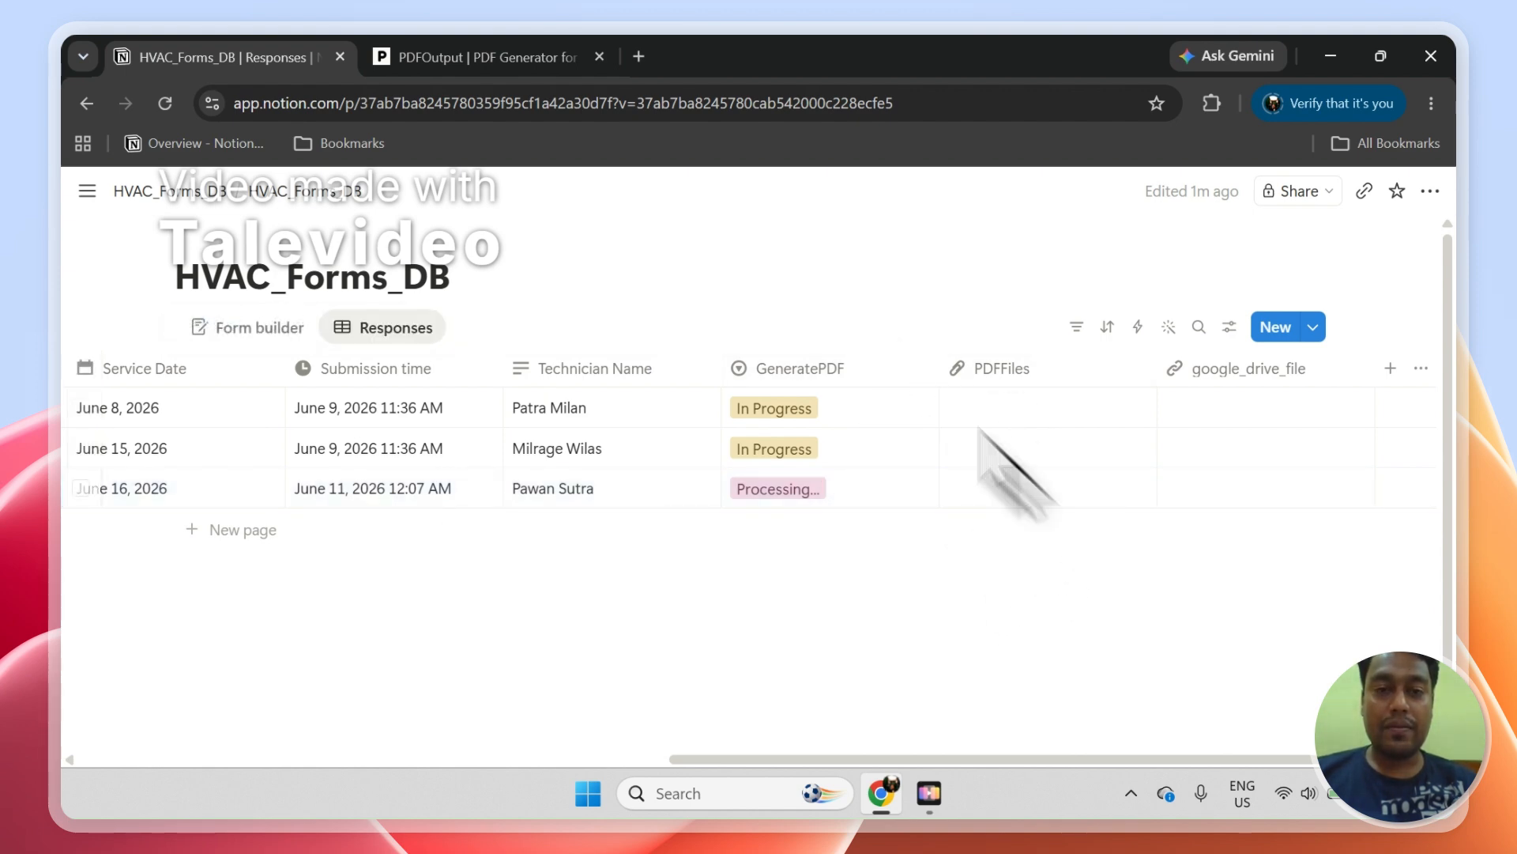
Examine the generated WN-003 PDF in PDFOutput, and check that record's GeneratePDF status and PDFFiles attachment in Notion
left_click(553, 57)
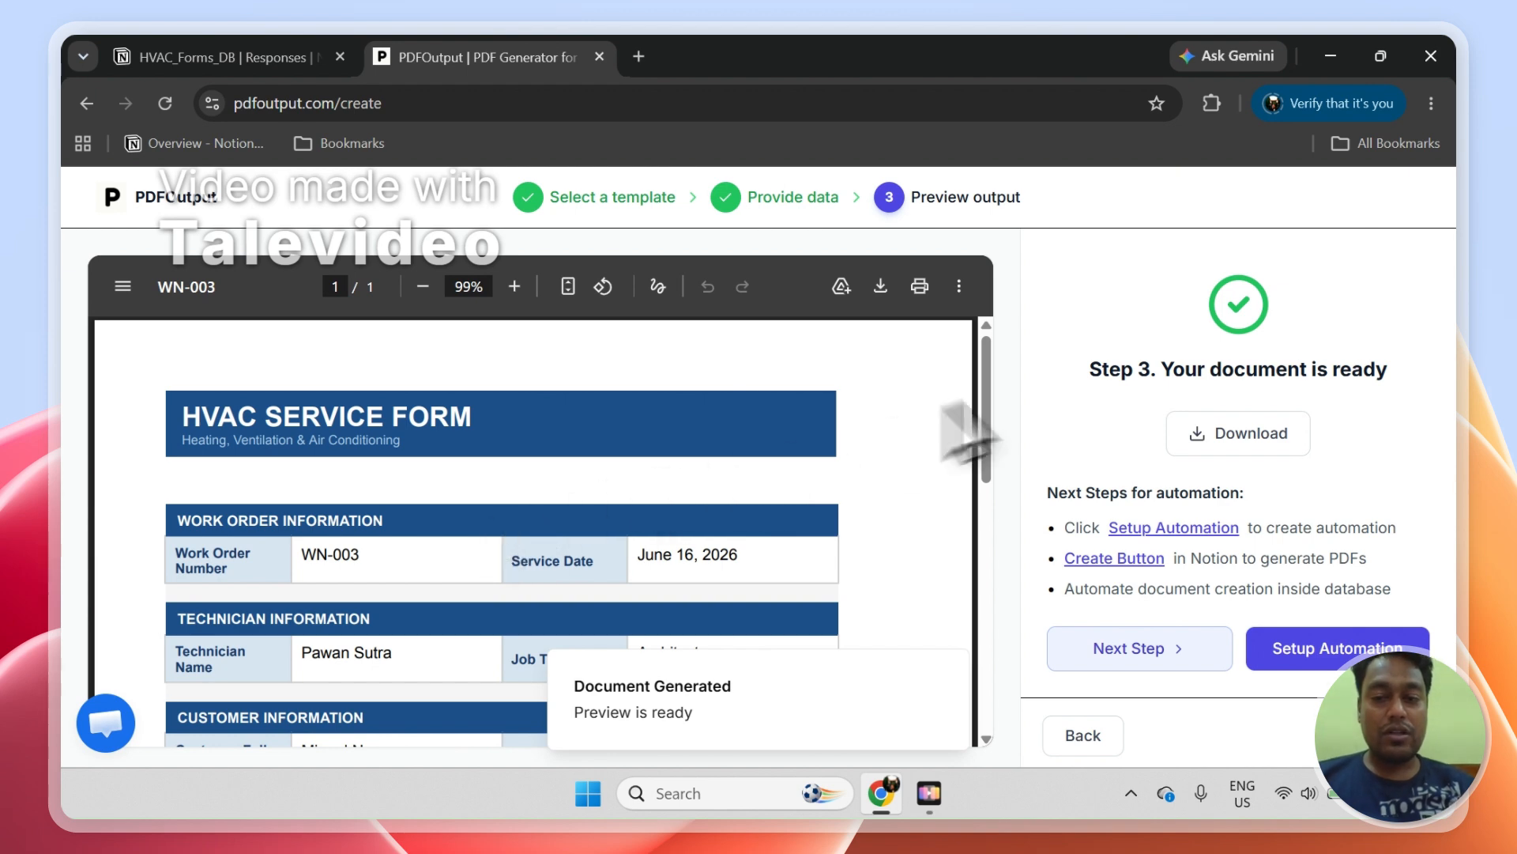
left_click_drag(988, 403, 980, 454)
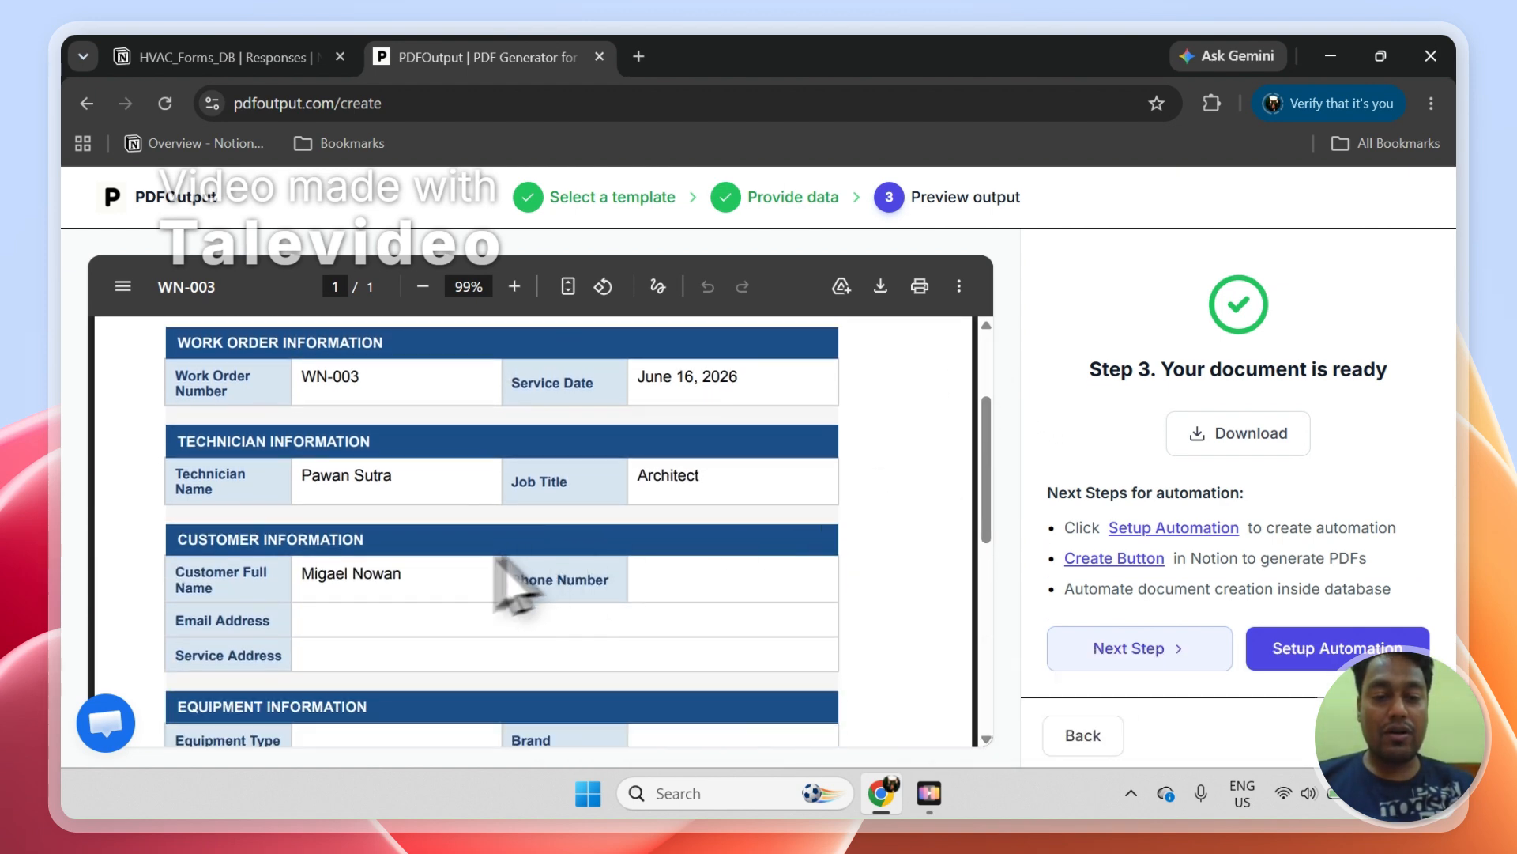
left_click_drag(418, 568, 318, 386)
left_click(332, 398)
left_click(300, 57)
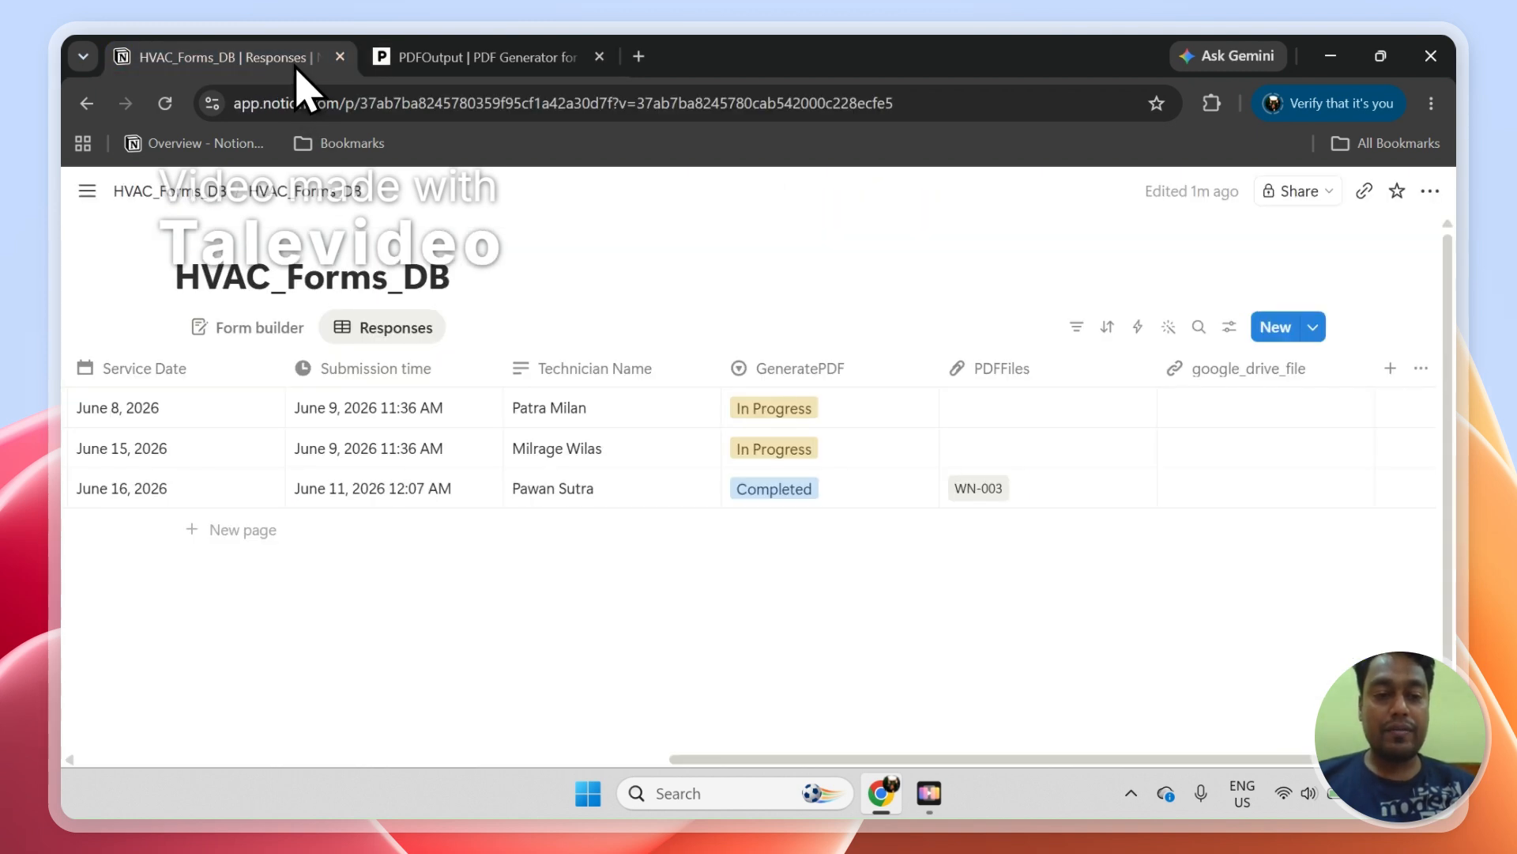
left_click(83, 487)
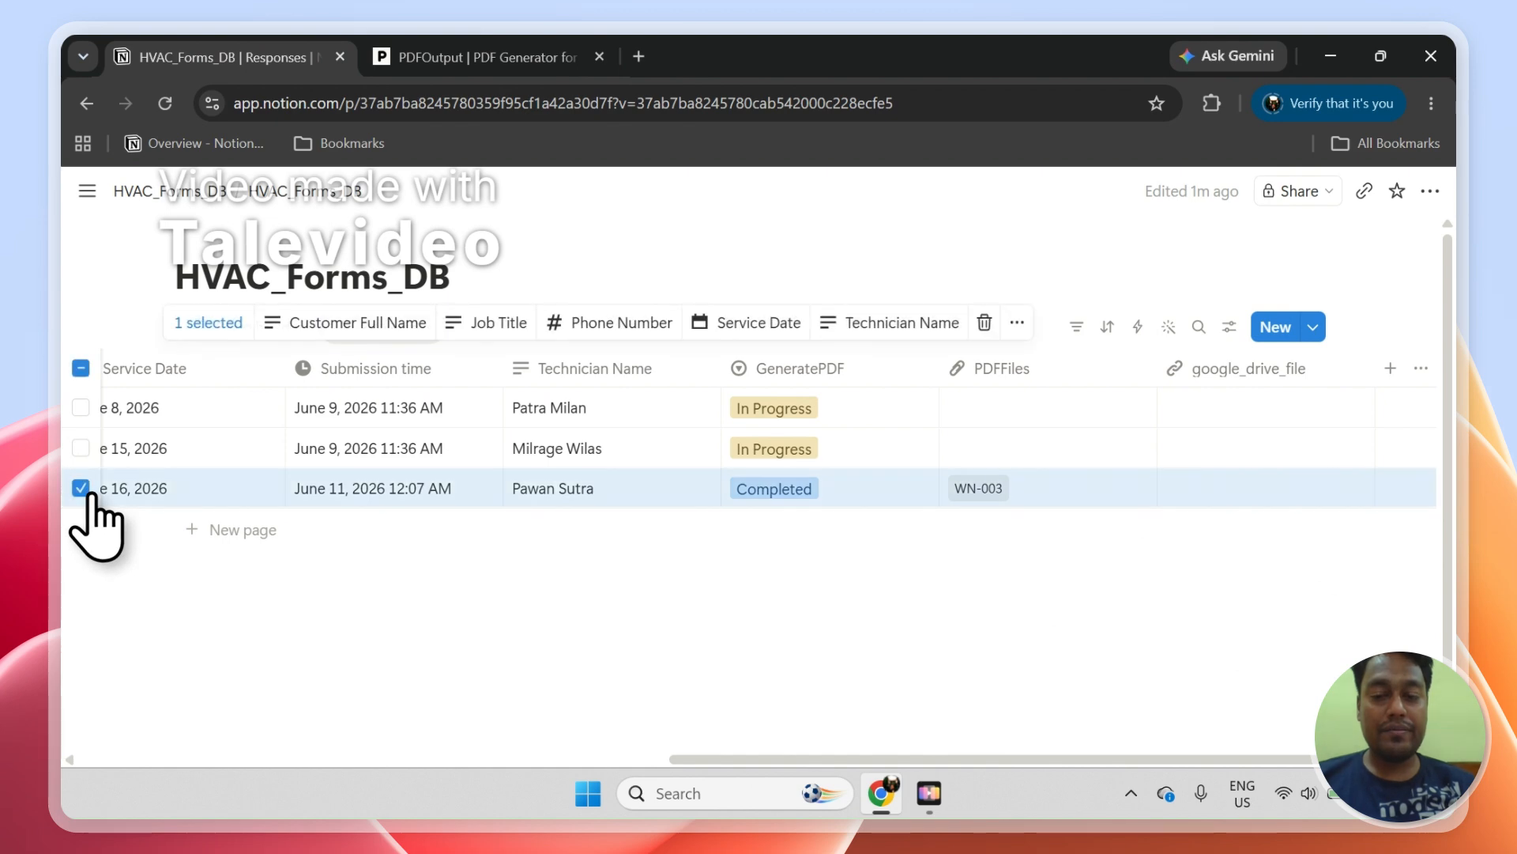
left_click(1070, 593)
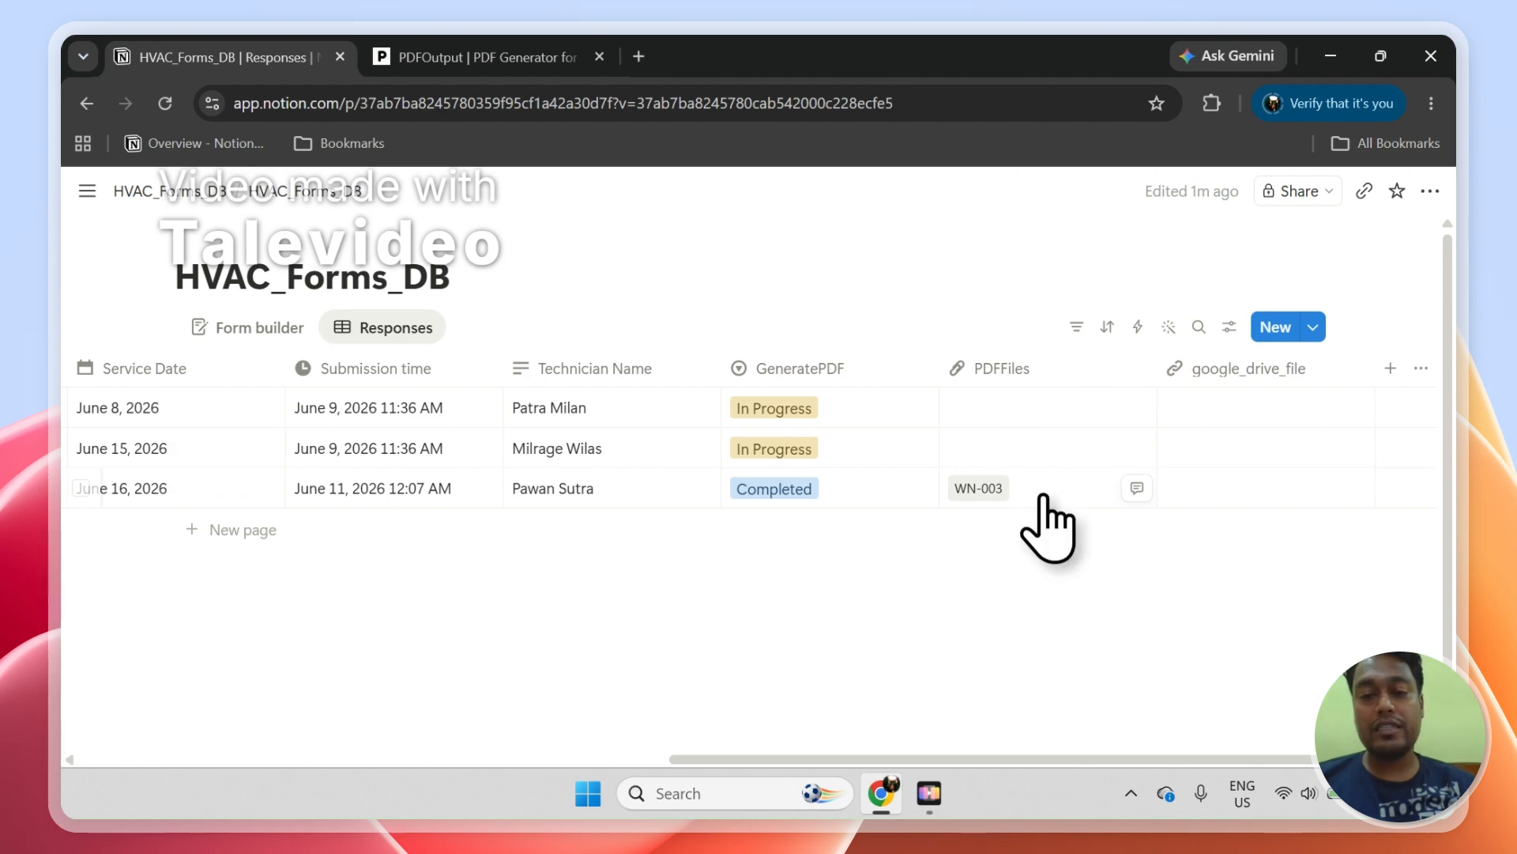
Set up the automation in PDFOutput, and check the guide's Button property instruction against the Notion database
left_click(474, 57)
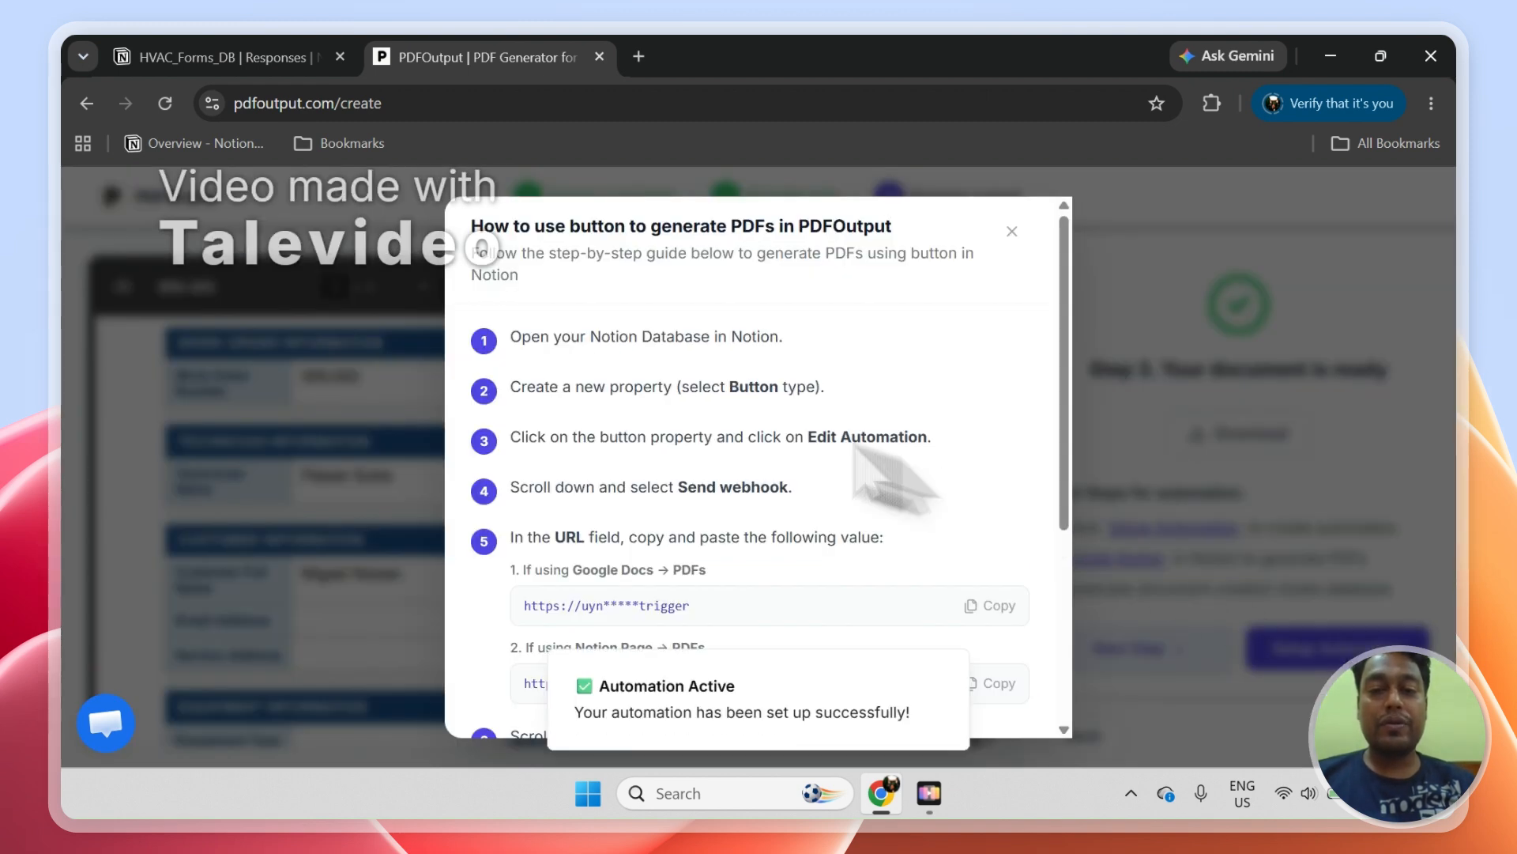
double_click(737, 390)
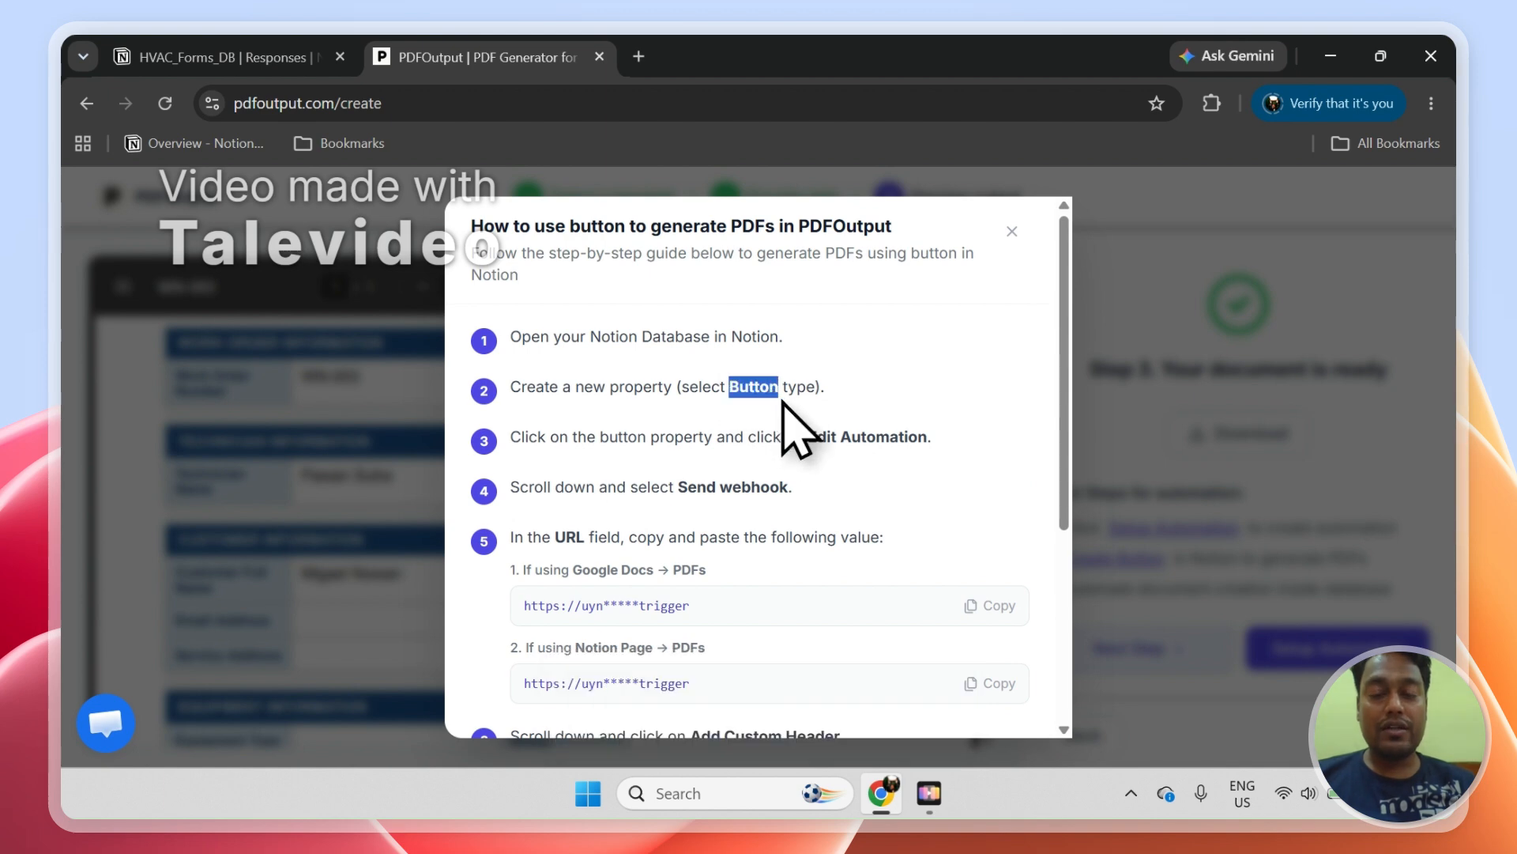
left_click(259, 49)
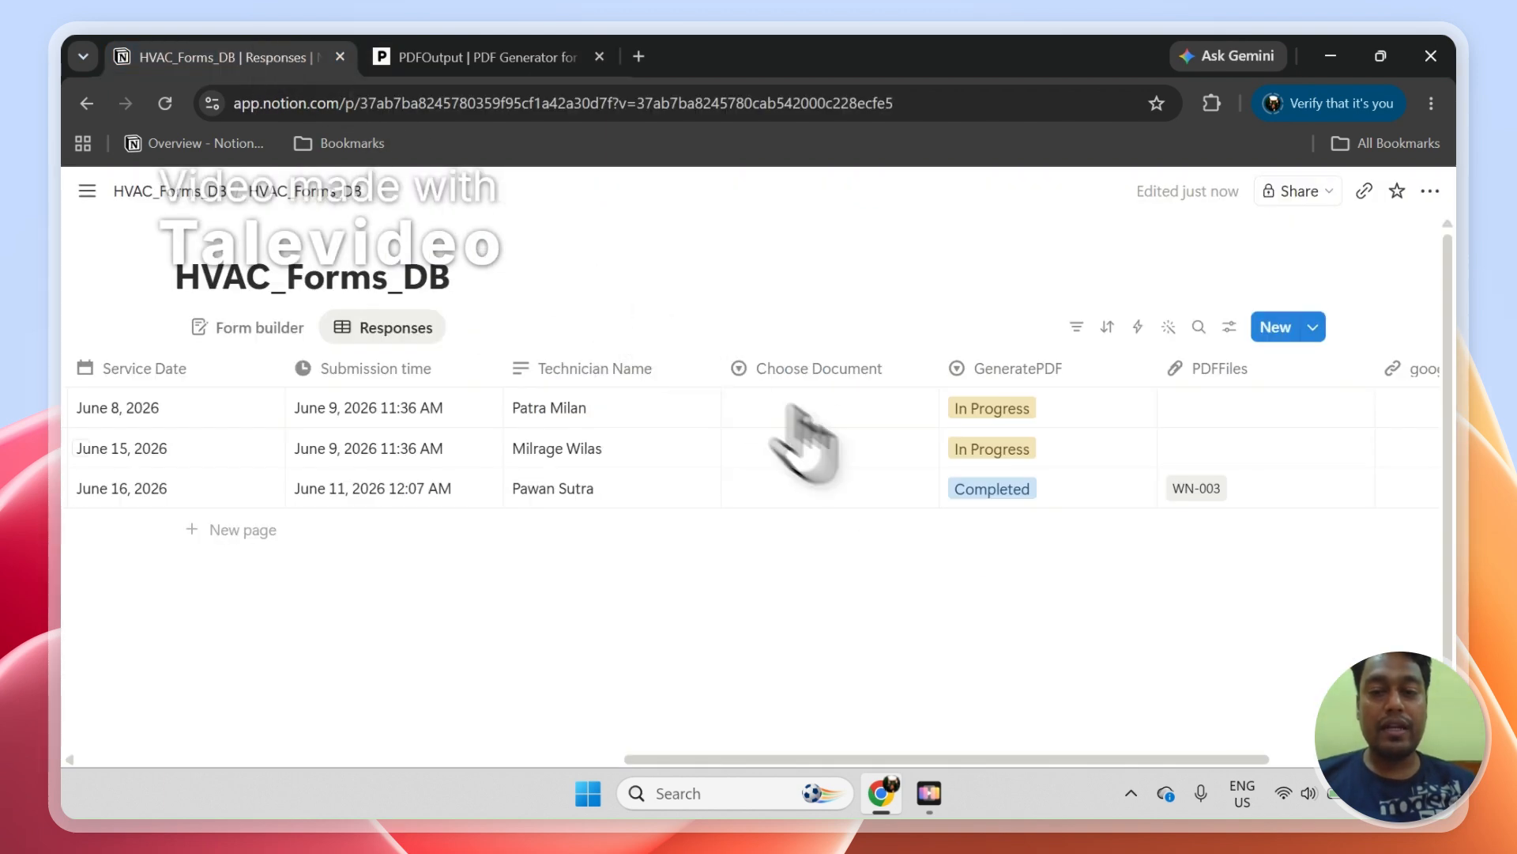
Finish reading the Notion button guide in PDFOutput, close it, and go back to the automation dashboard
left_click(498, 58)
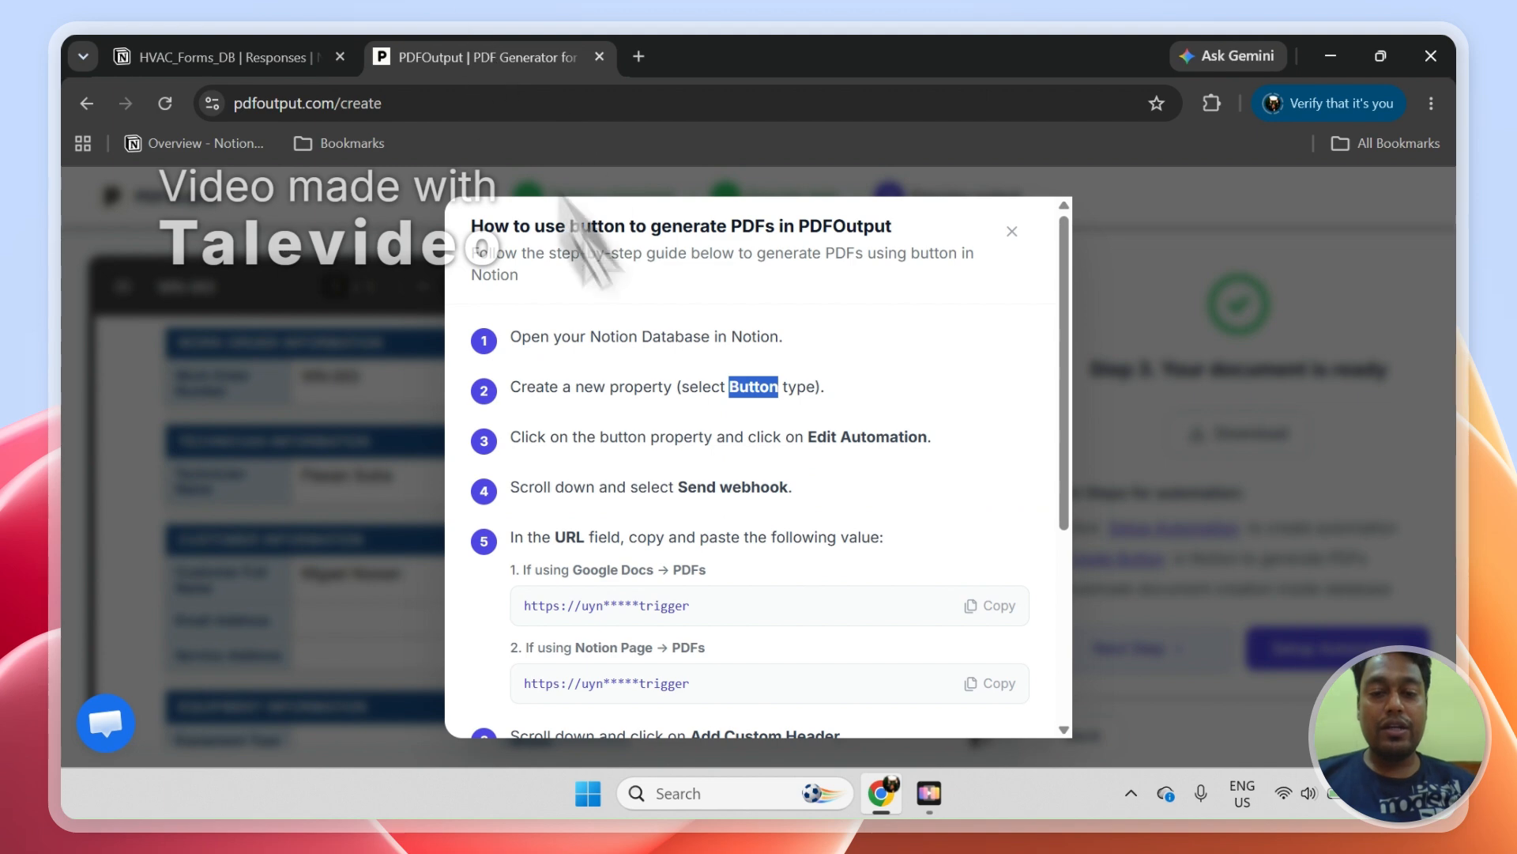
mouse_move(1062, 393)
left_mouse_down()
mouse_move(1078, 607)
mouse_move(1057, 384)
left_mouse_up()
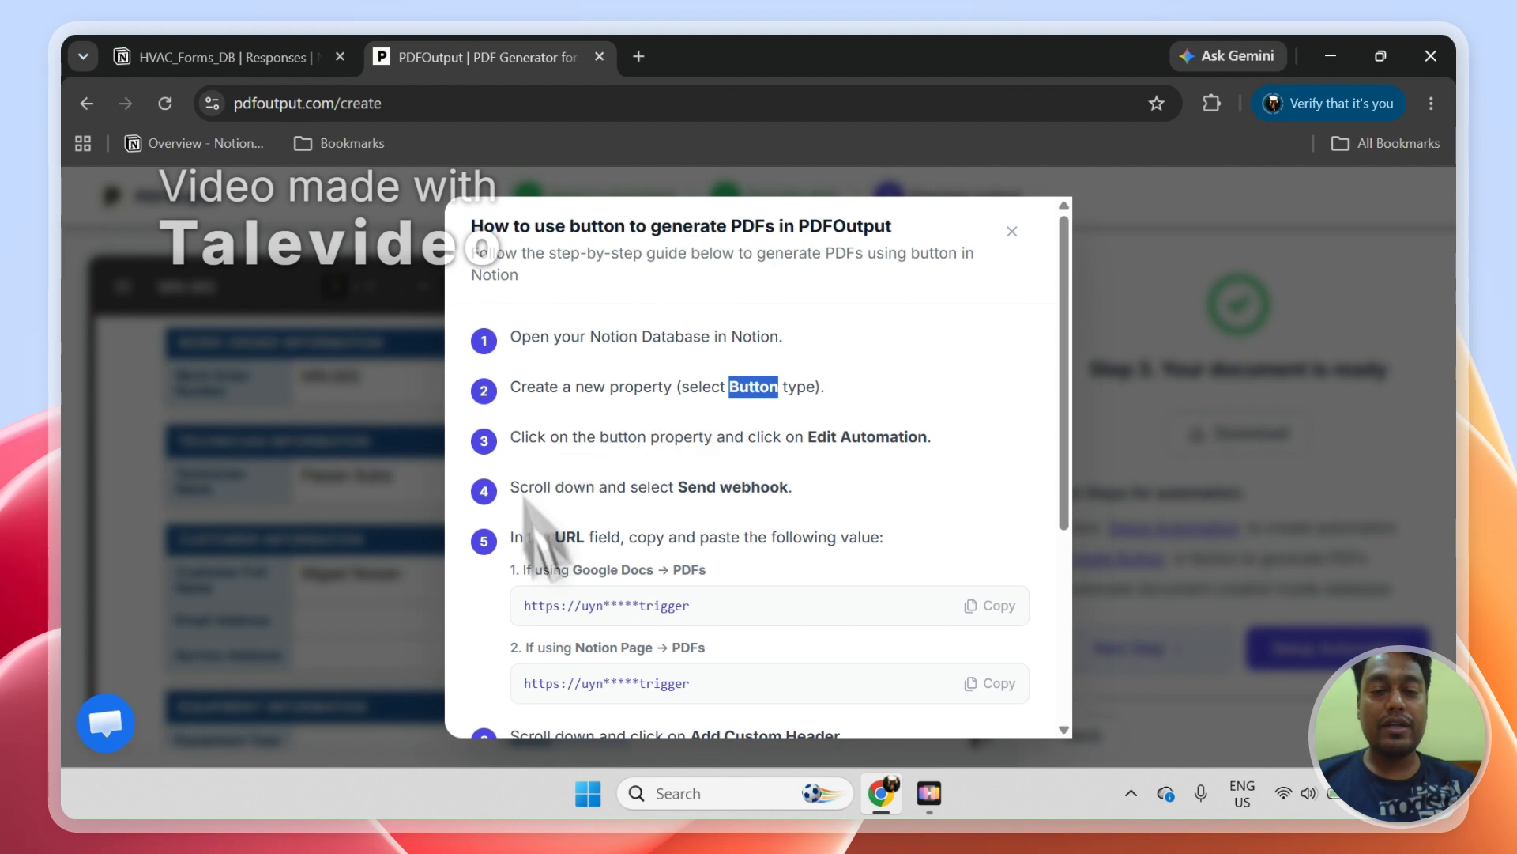
left_click(1013, 231)
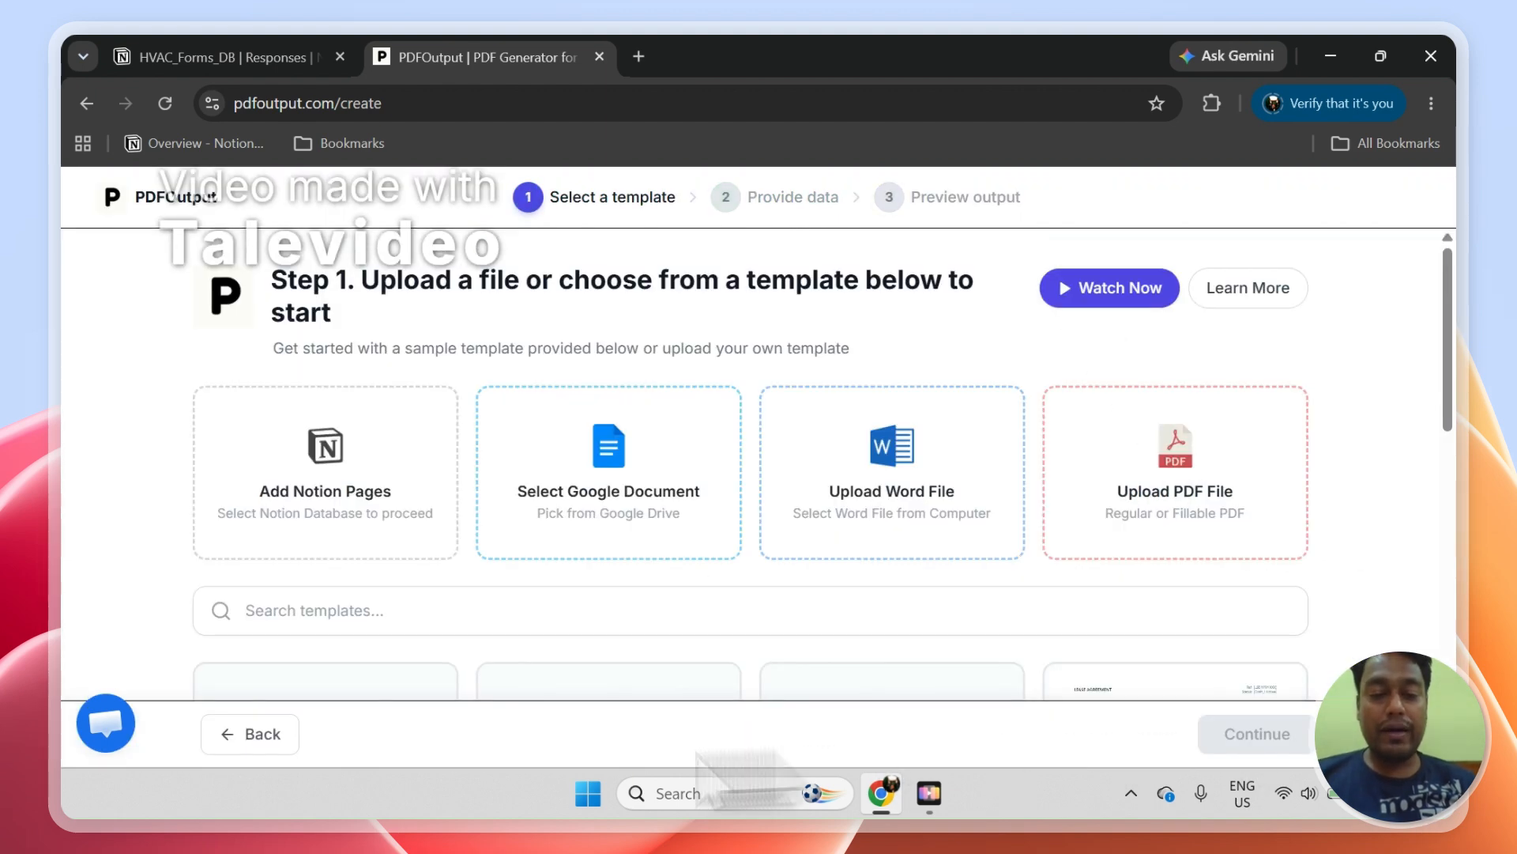
left_click(241, 735)
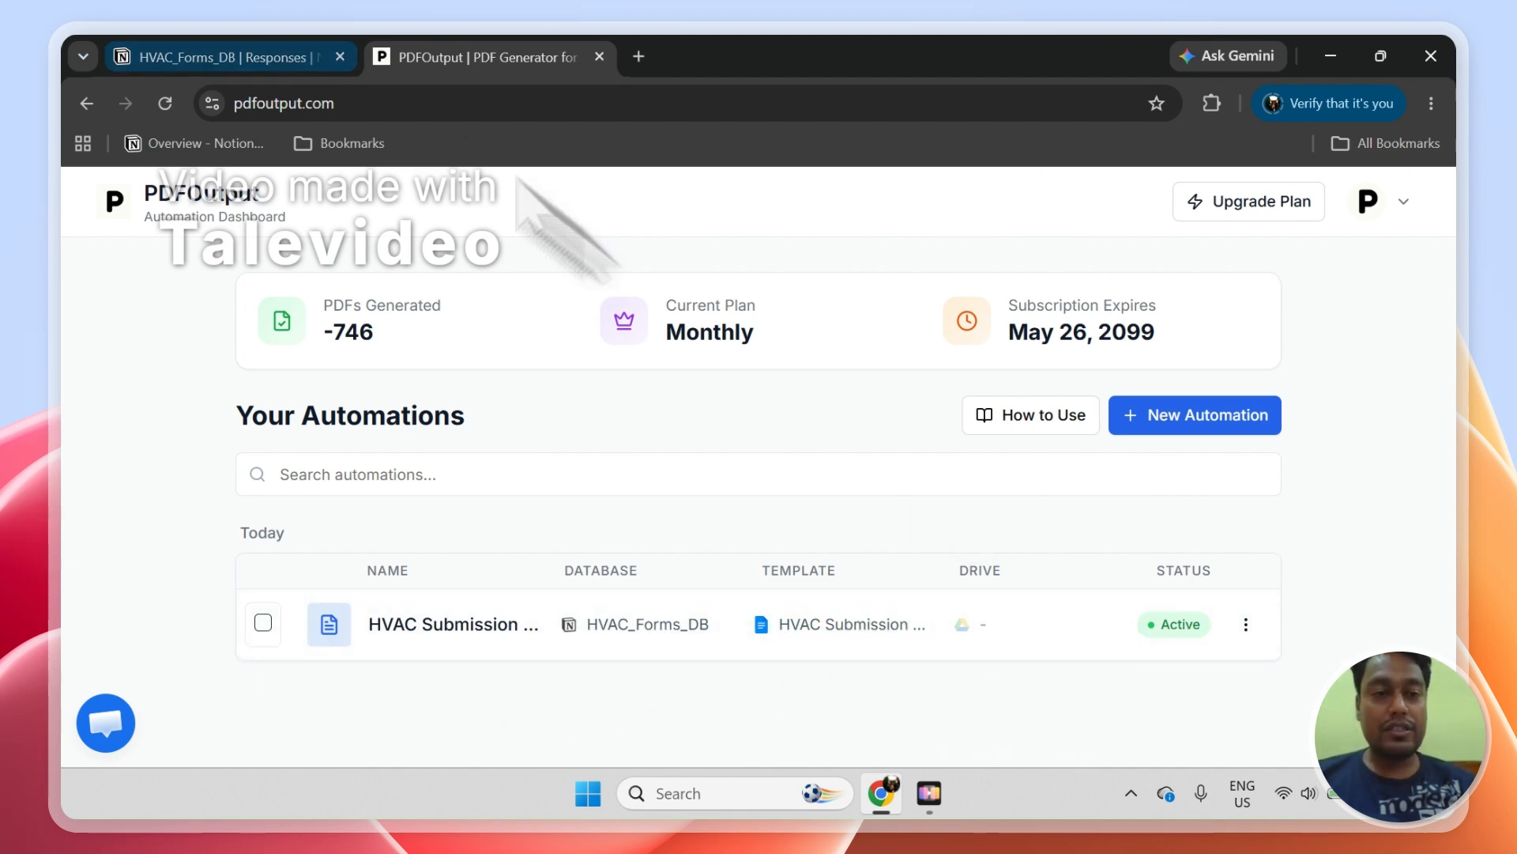
In Notion, set GeneratePDF to Ready to Generate for the June 15 and June 8, 2026 records
left_click(314, 57)
left_click(1069, 449)
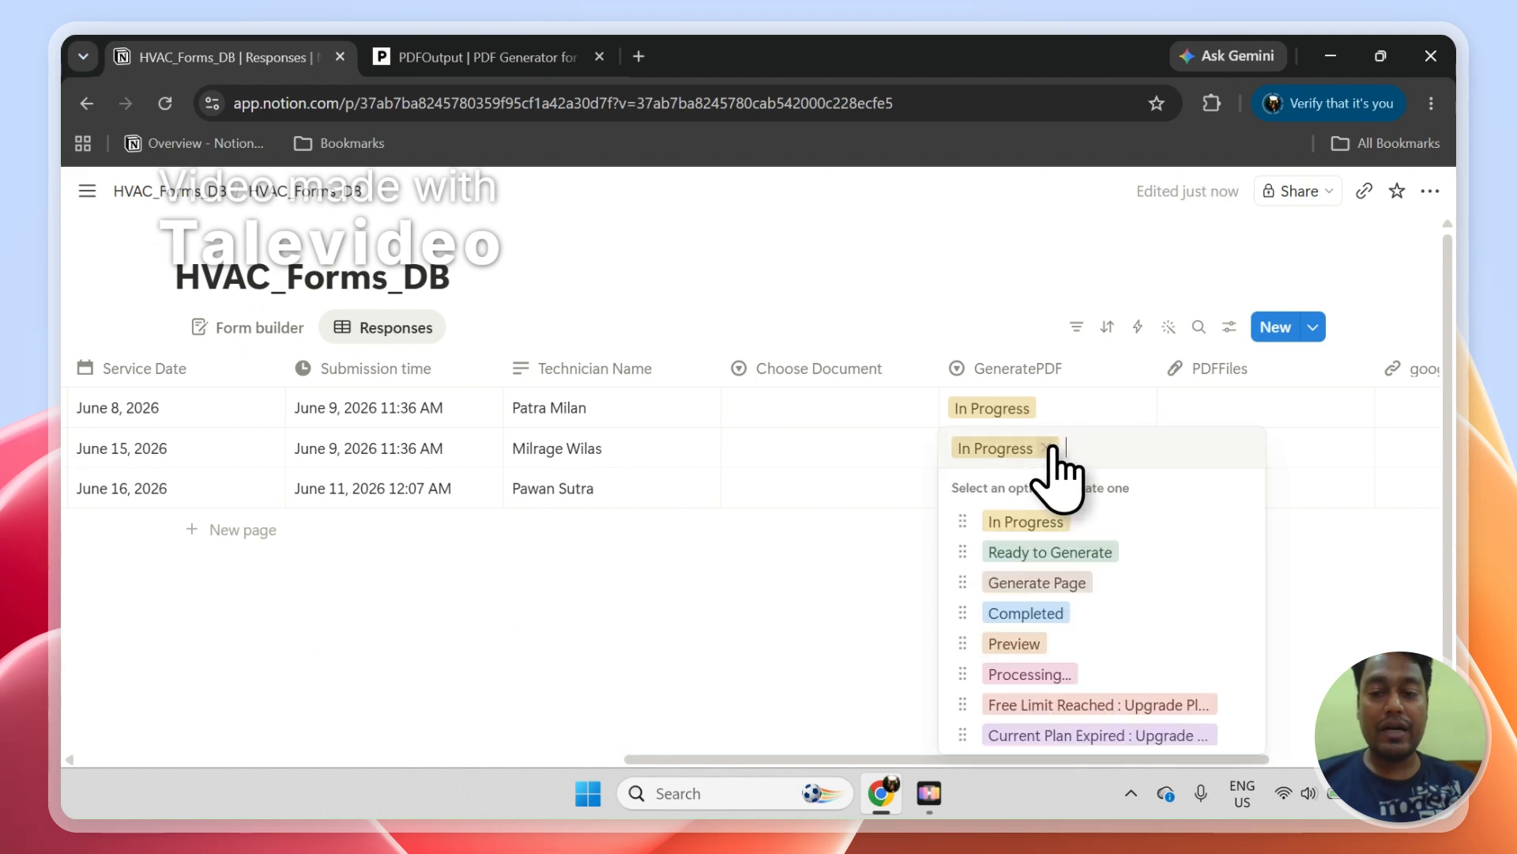
left_click(1069, 551)
left_click(1016, 408)
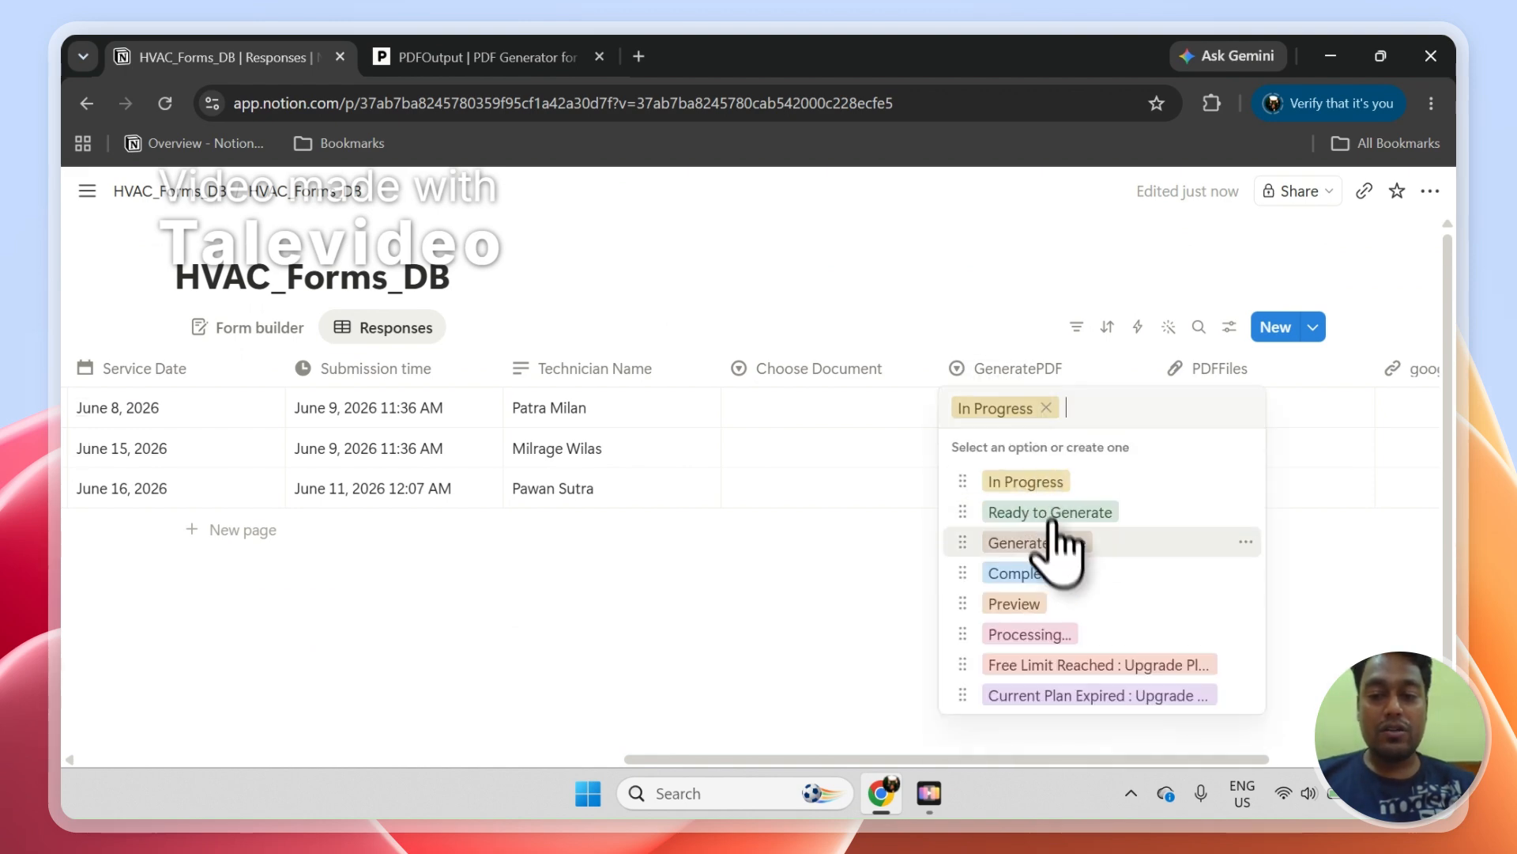
left_click(1054, 513)
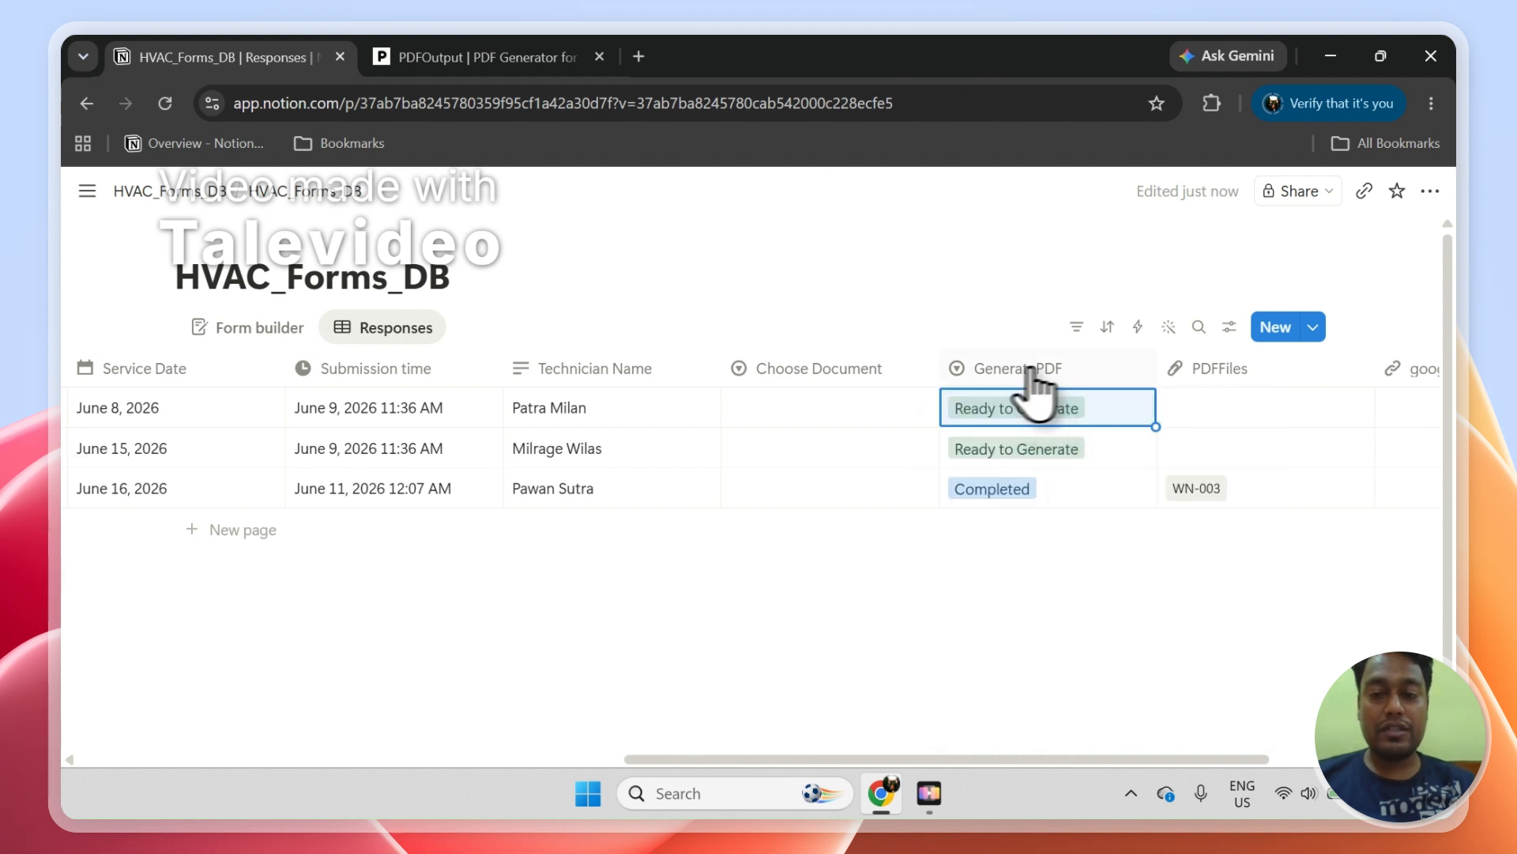
Reorder the Notion columns to GeneratePDF, PDFFiles, Choose Document, and return to the PDFOutput dashboard
left_click_drag(1032, 372, 786, 366)
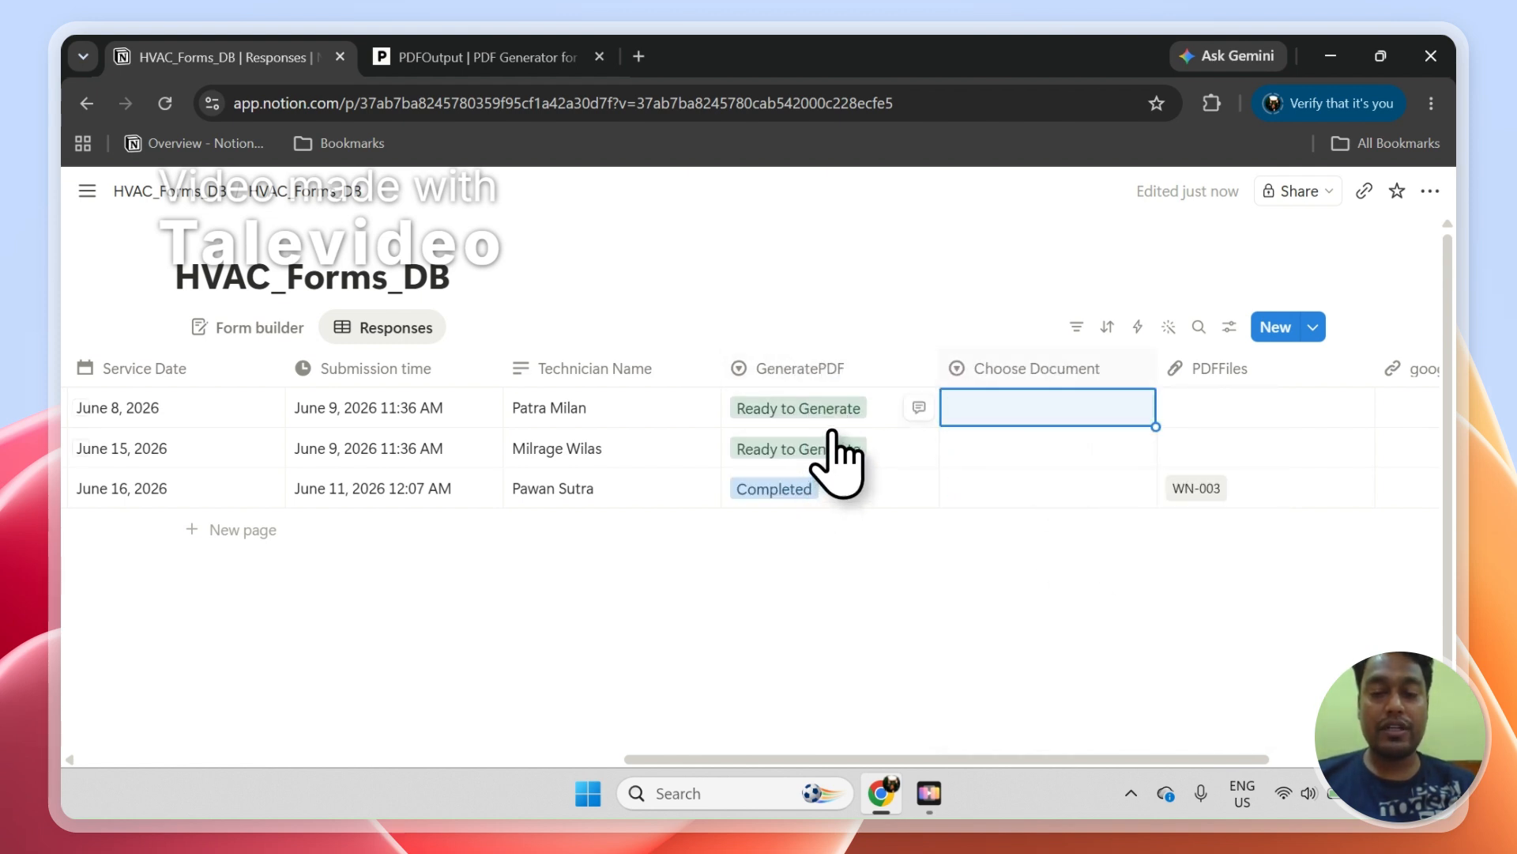
left_click_drag(1221, 368, 1022, 415)
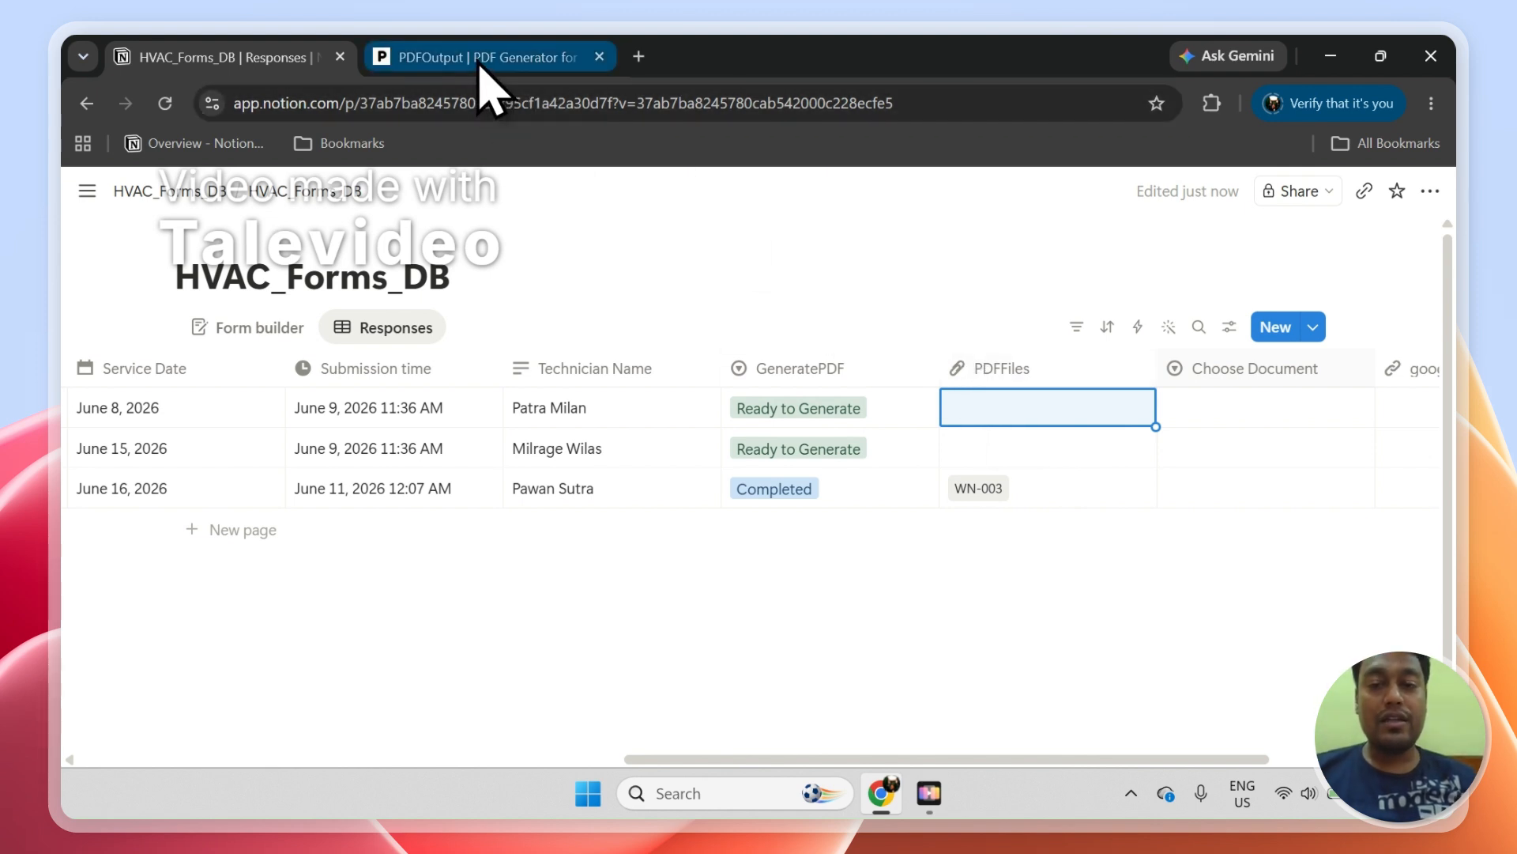
left_click(500, 48)
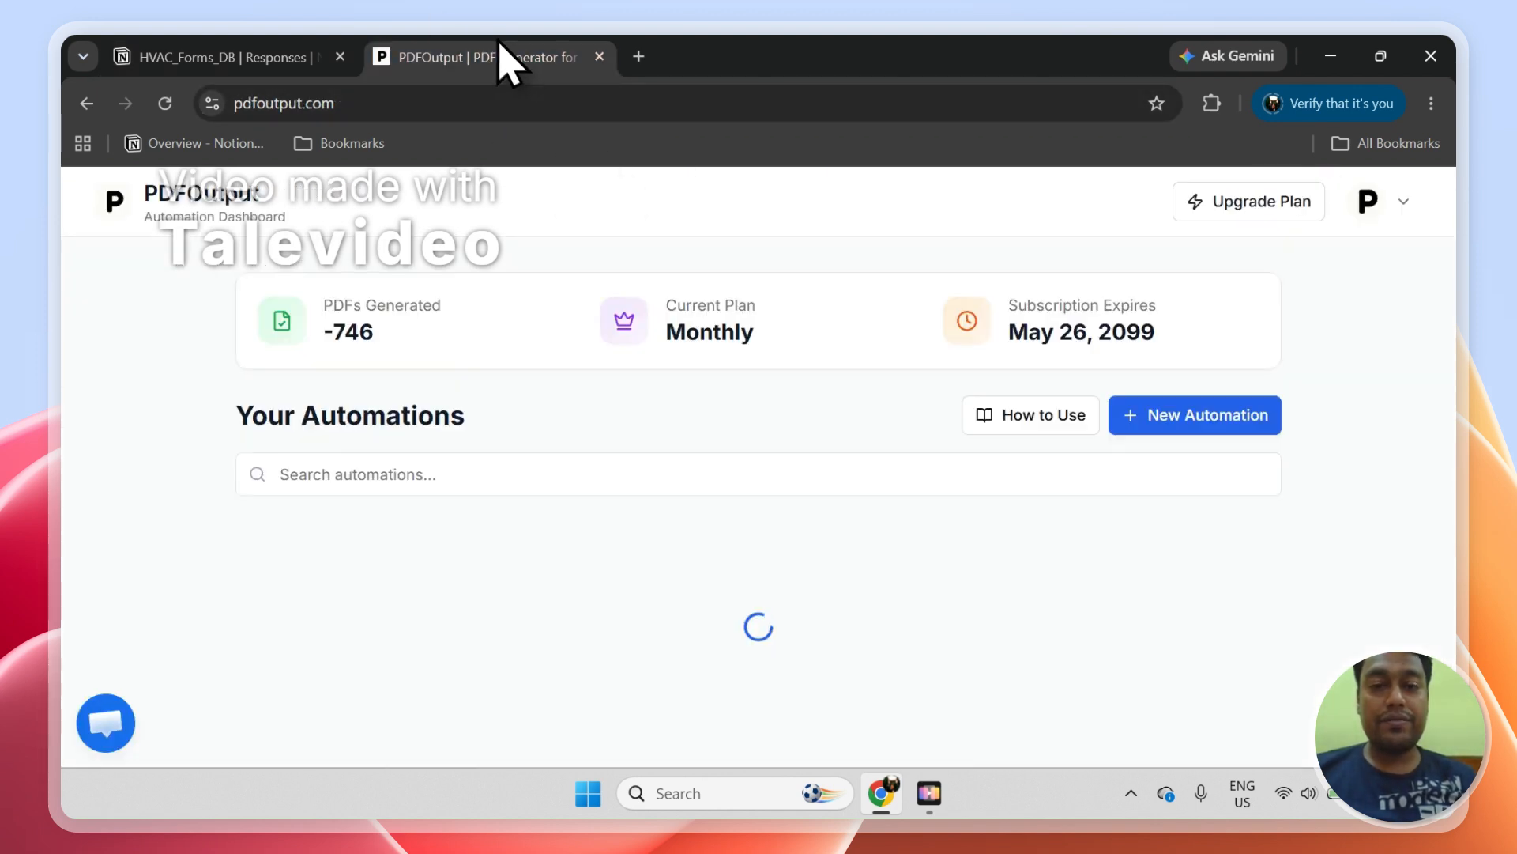
Sign out of PDFOutput and open the site's Contact page at the Send Message form
left_click(1367, 212)
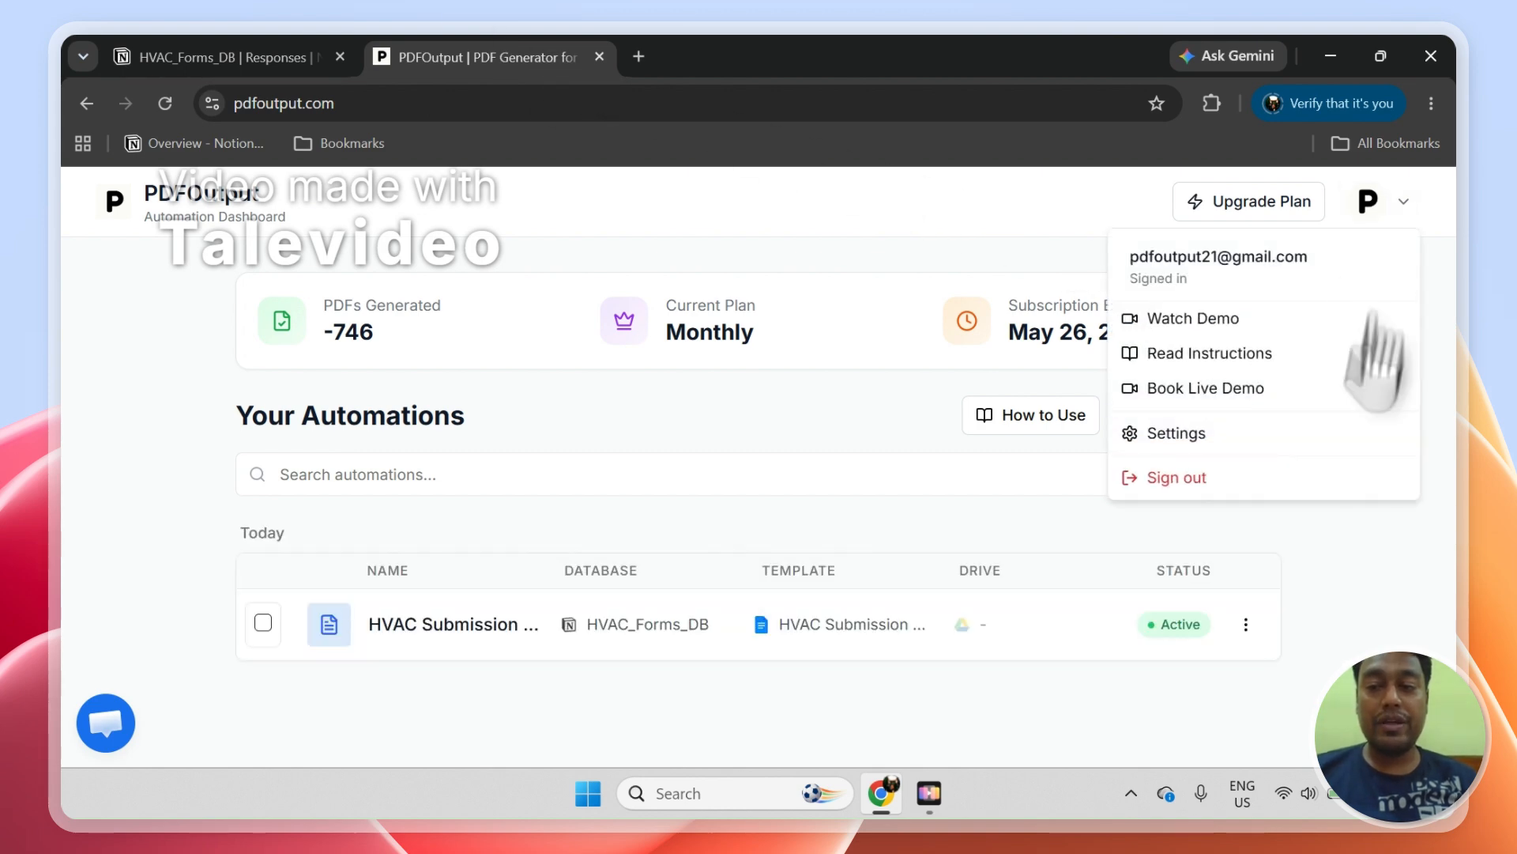
left_click(1314, 497)
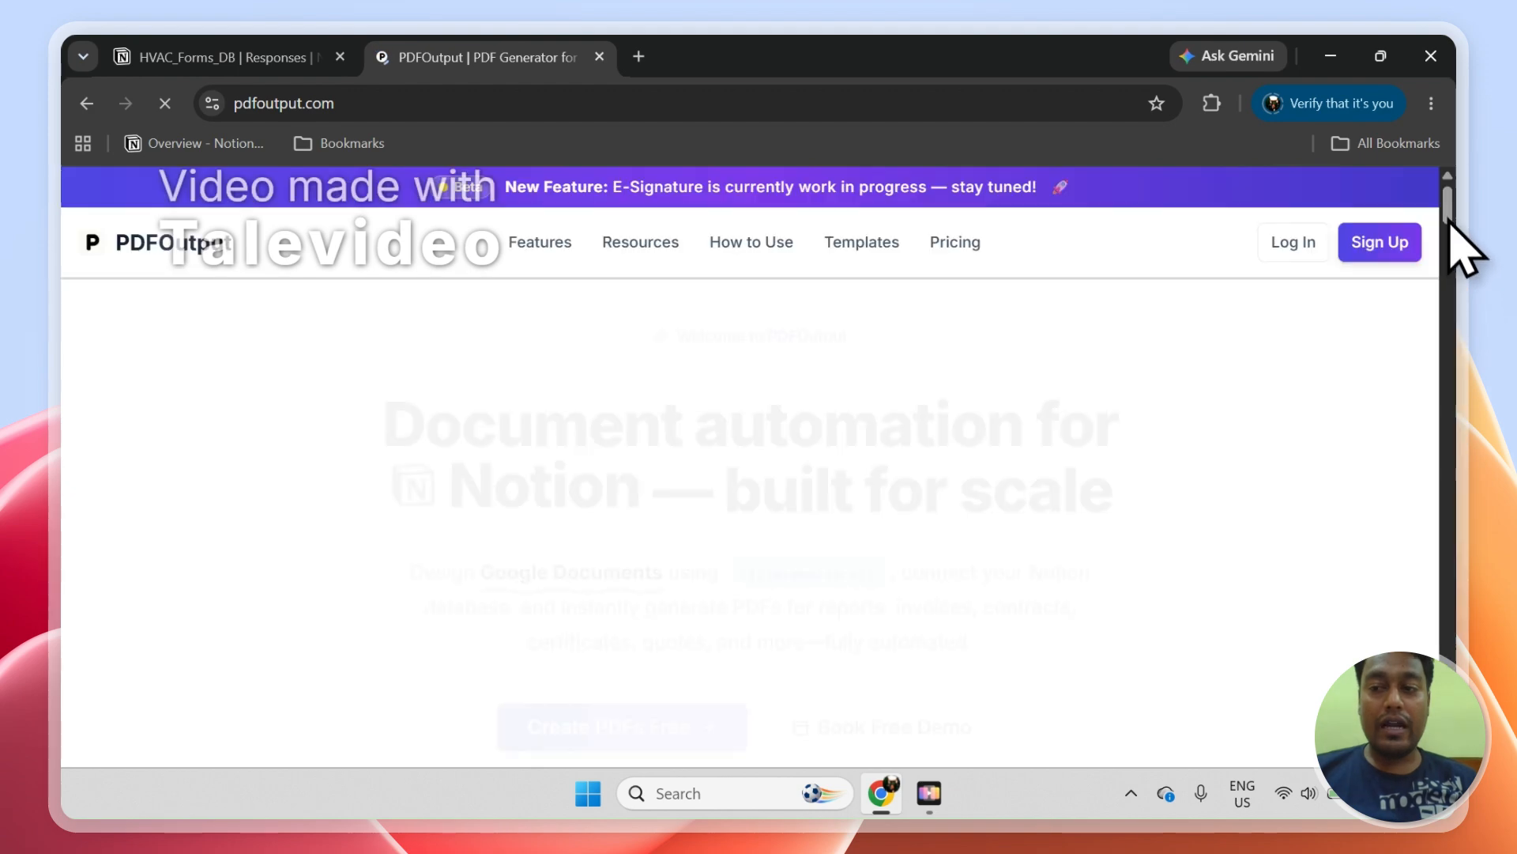
left_click_drag(1448, 220, 1448, 742)
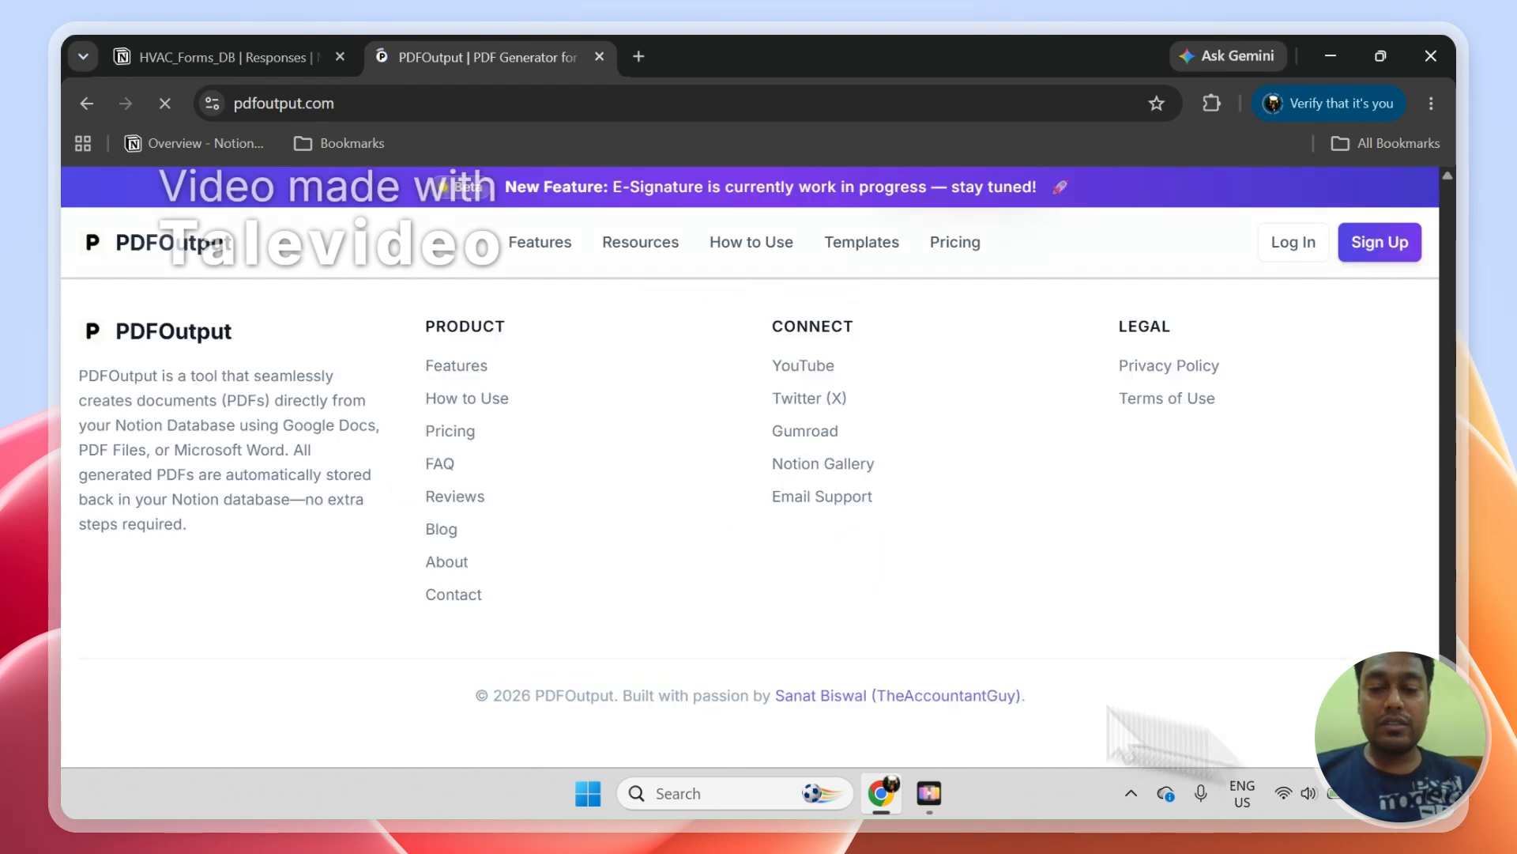
left_click(450, 596)
scroll(1362, 455, "down", 3)
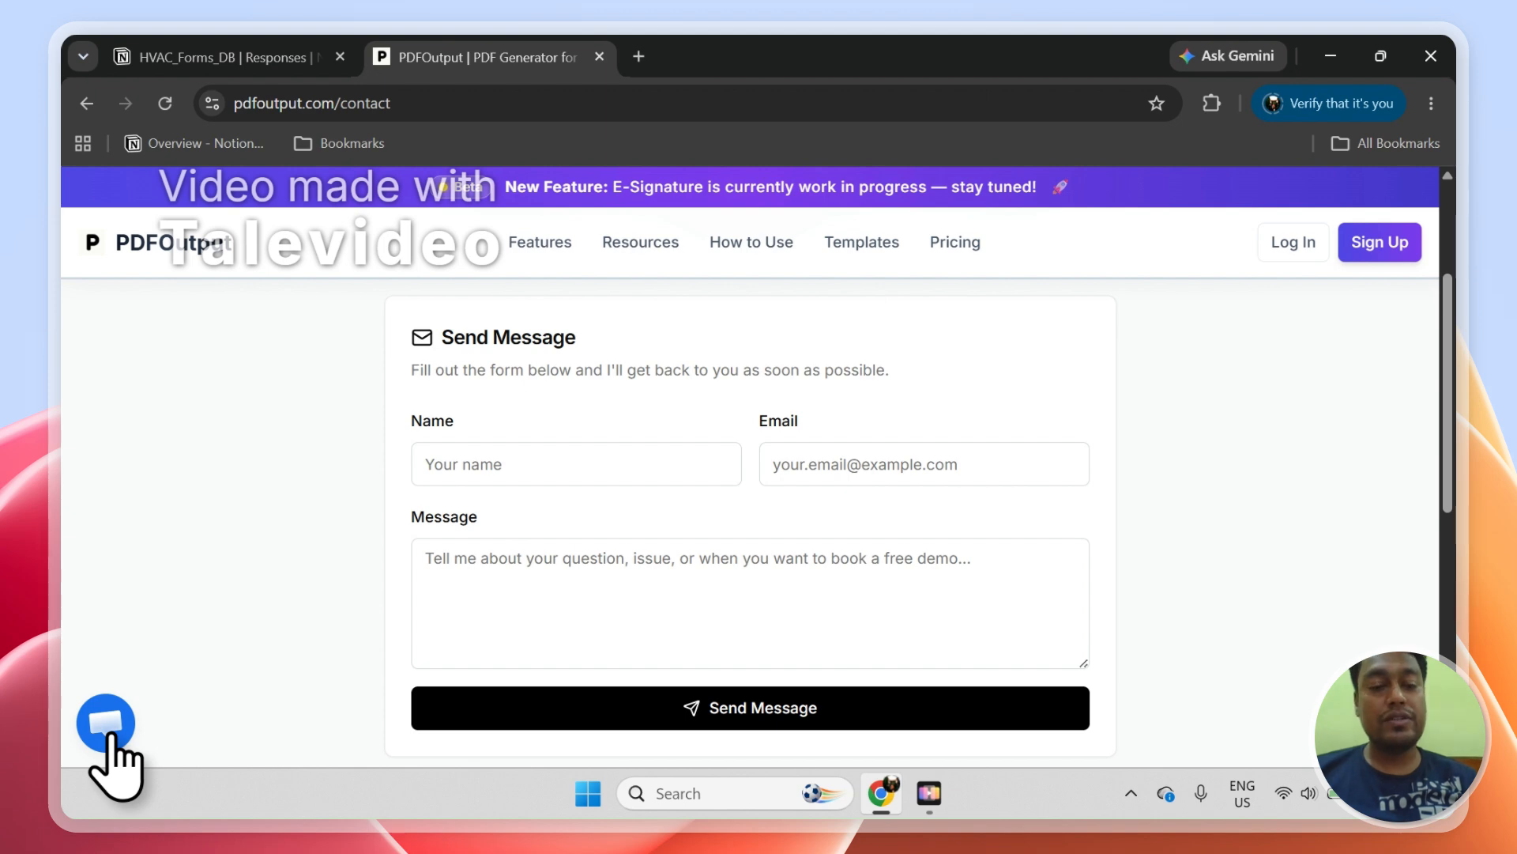
In Notion, narrow the GeneratePDF column of HVAC_Forms_DB, and return to the PDFOutput Contact page
left_click(146, 49)
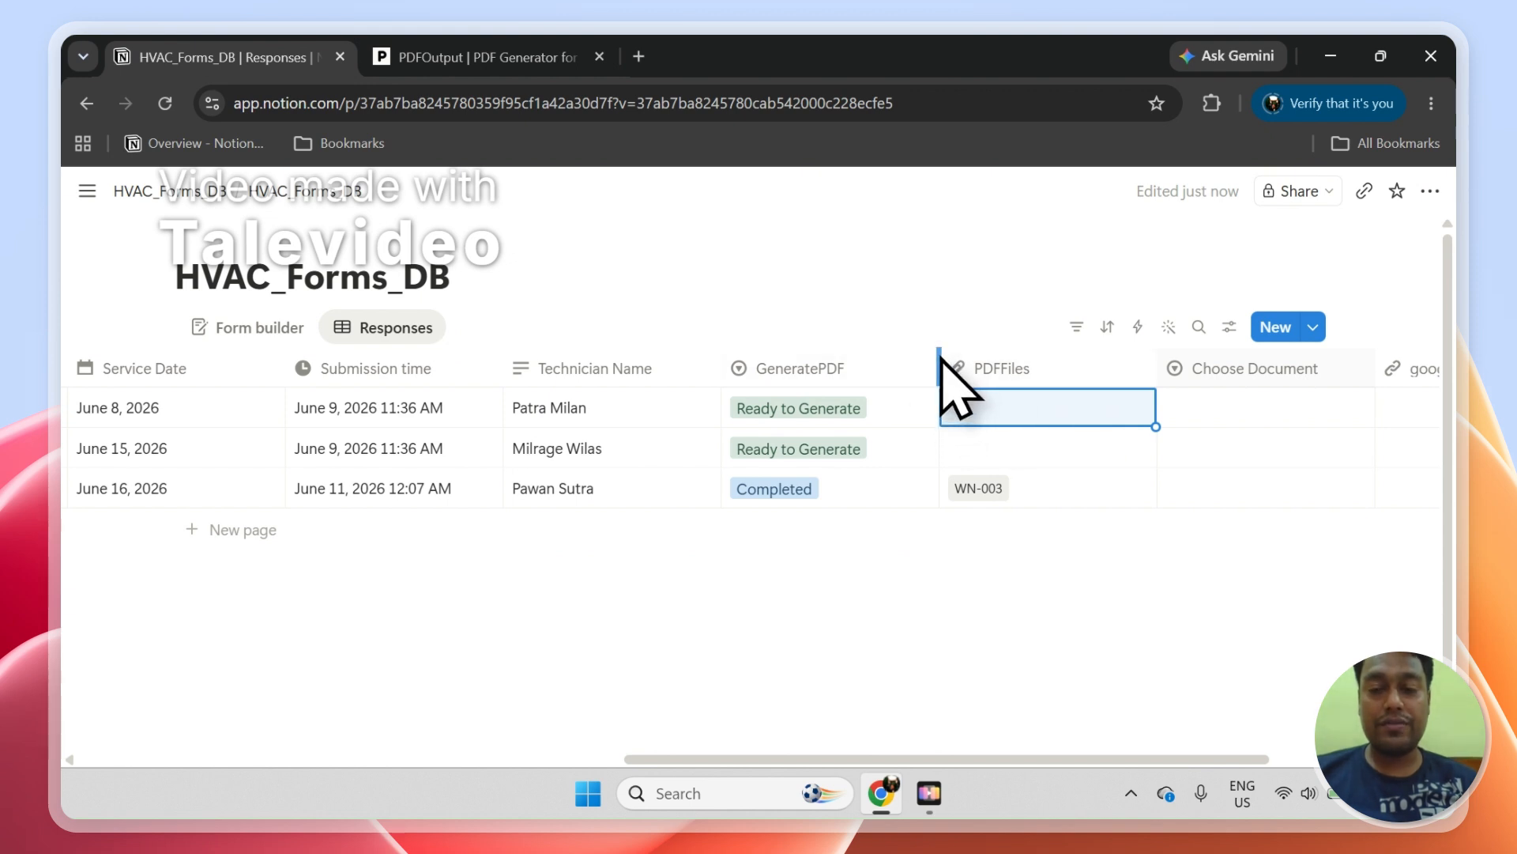
left_click_drag(940, 360, 893, 357)
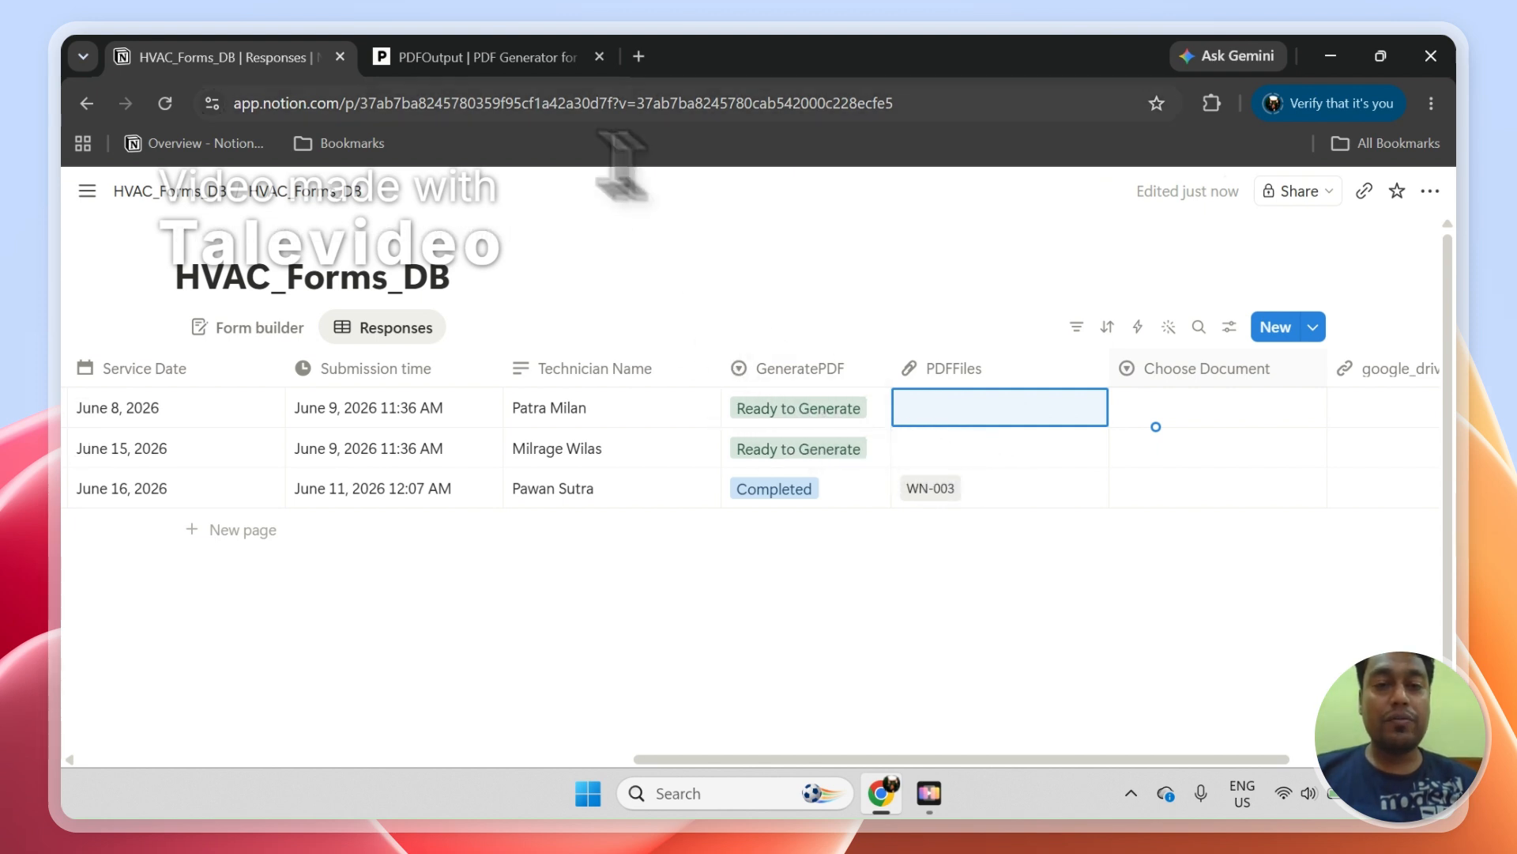
left_click(478, 59)
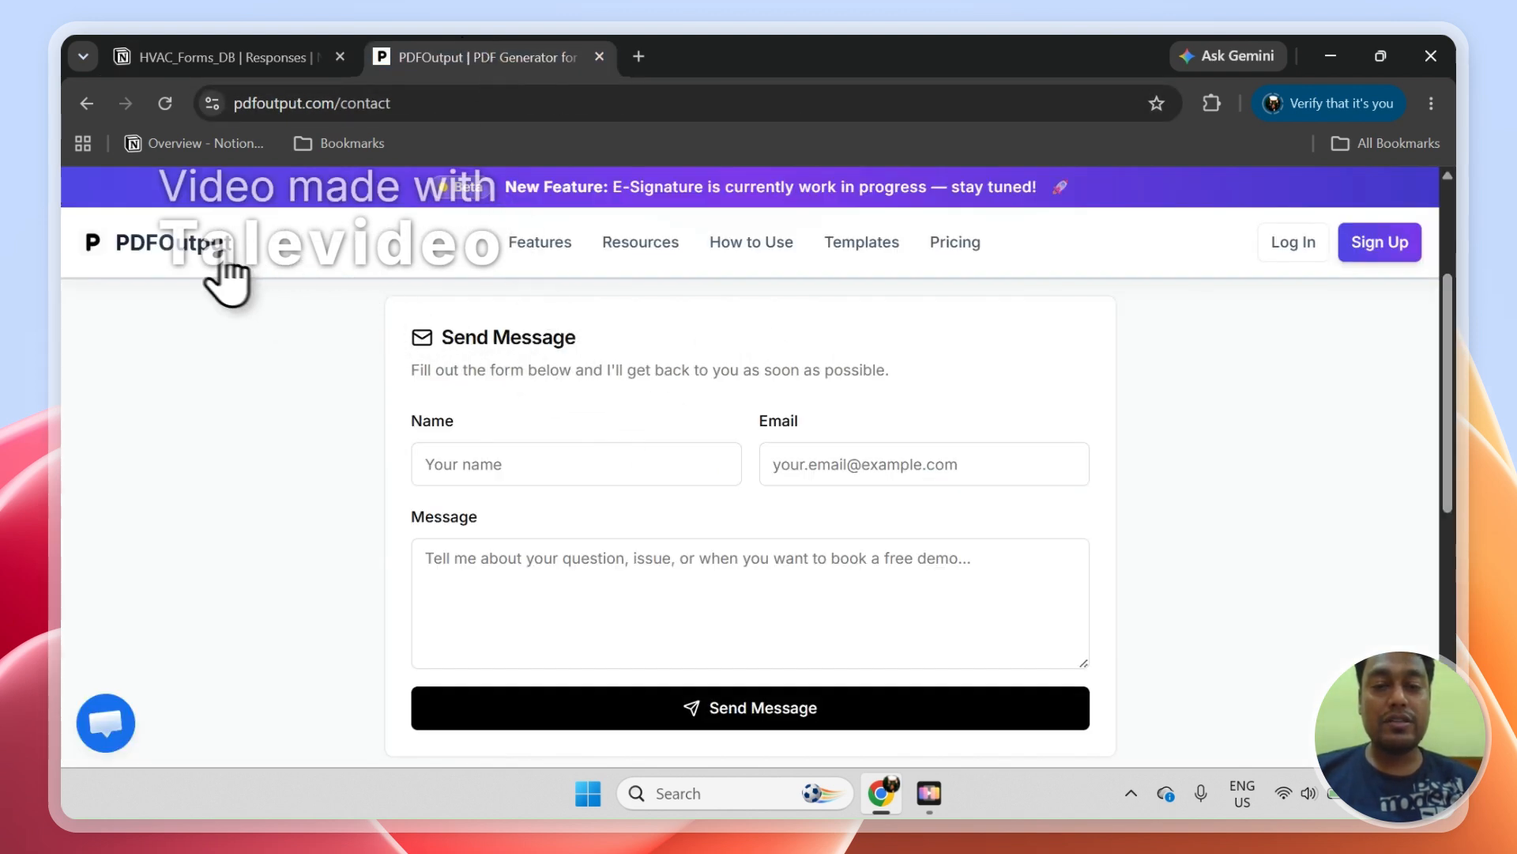
Look through PDFOutput's How to Use and Templates pages, and go back to the site's home page
left_click(750, 245)
left_click(866, 245)
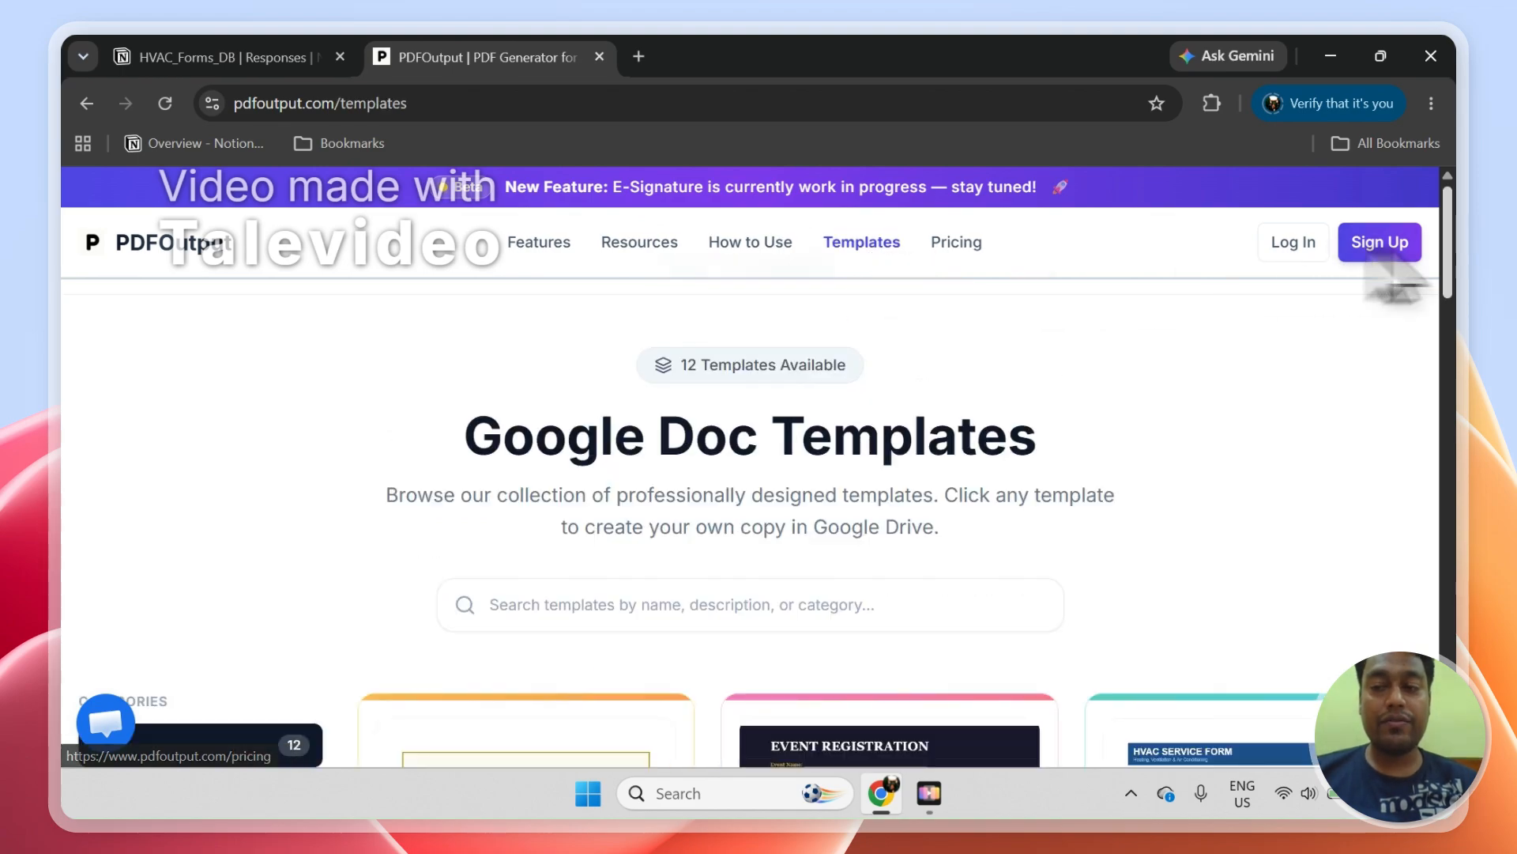
mouse_move(1448, 285)
left_mouse_down()
mouse_move(1464, 642)
mouse_move(1446, 313)
left_mouse_up()
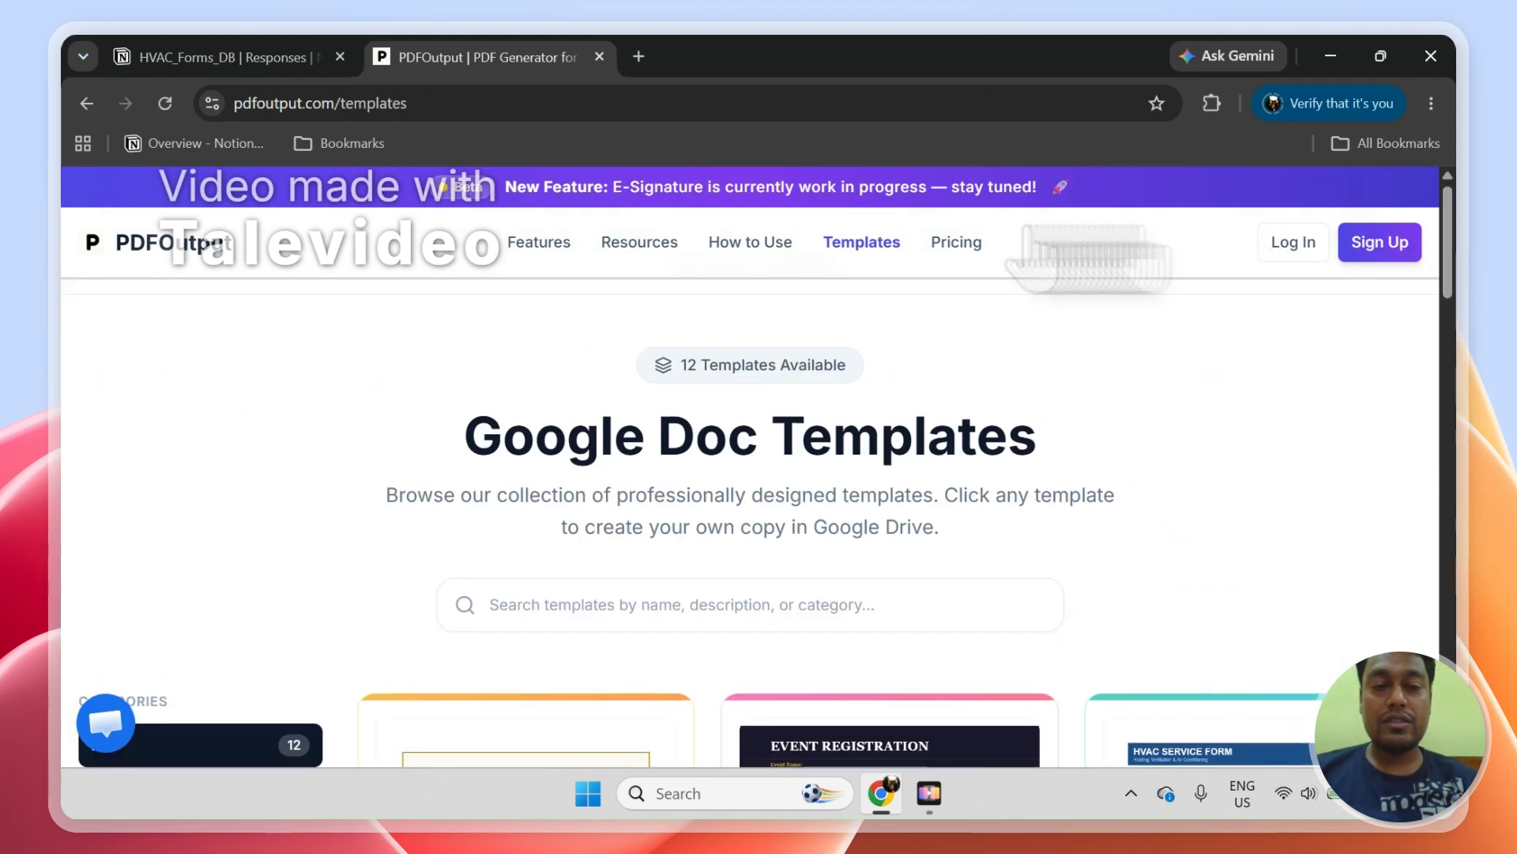
left_click(119, 253)
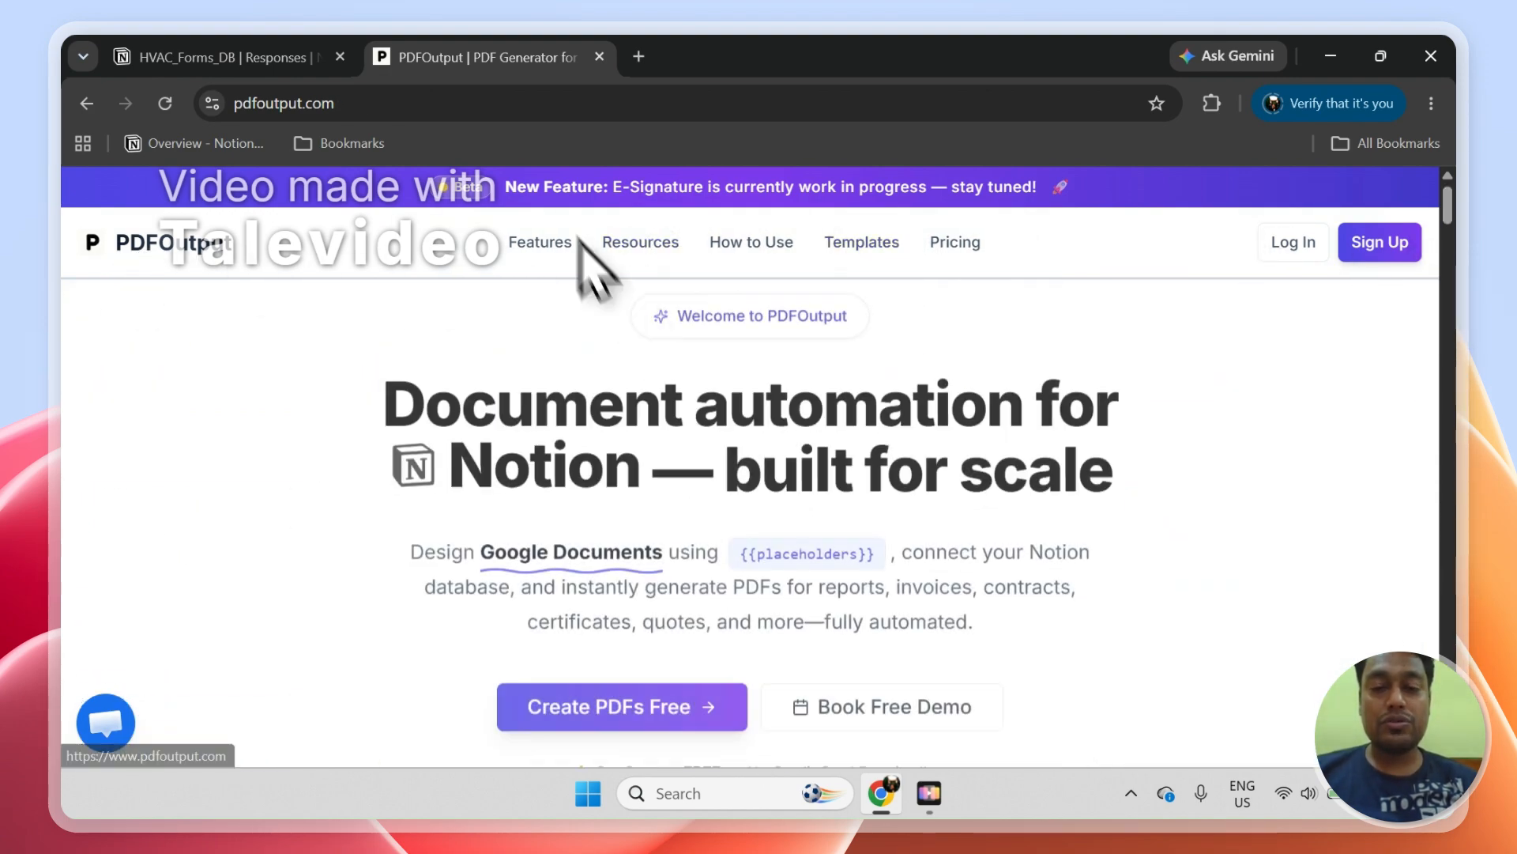
Open the WN-002 and WN-001 PDFs from the Notion PDFFiles column and examine their work order, technician and customer details
left_click(187, 57)
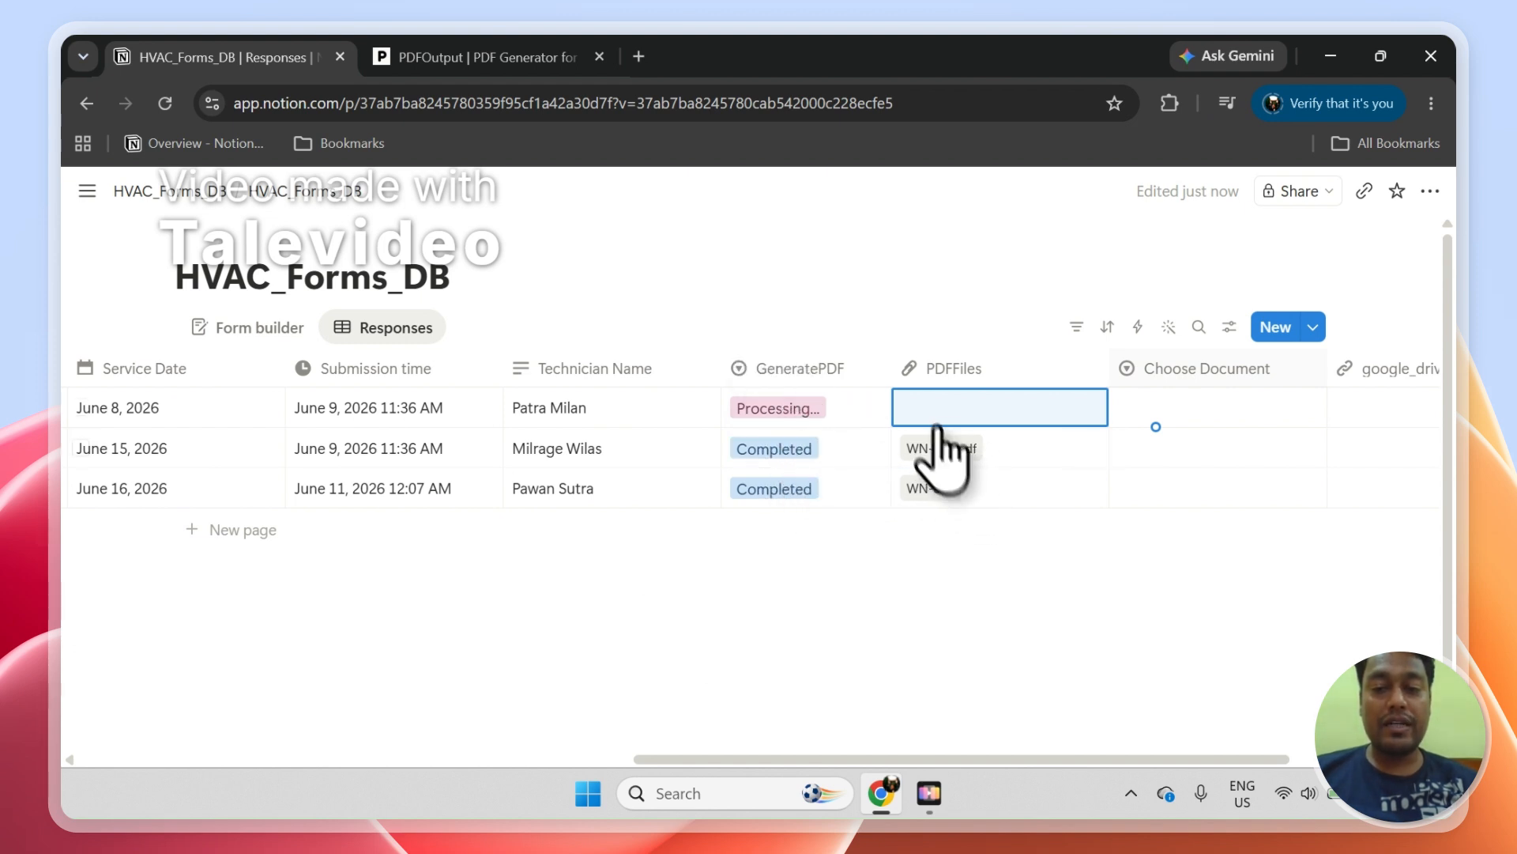
left_click(934, 442)
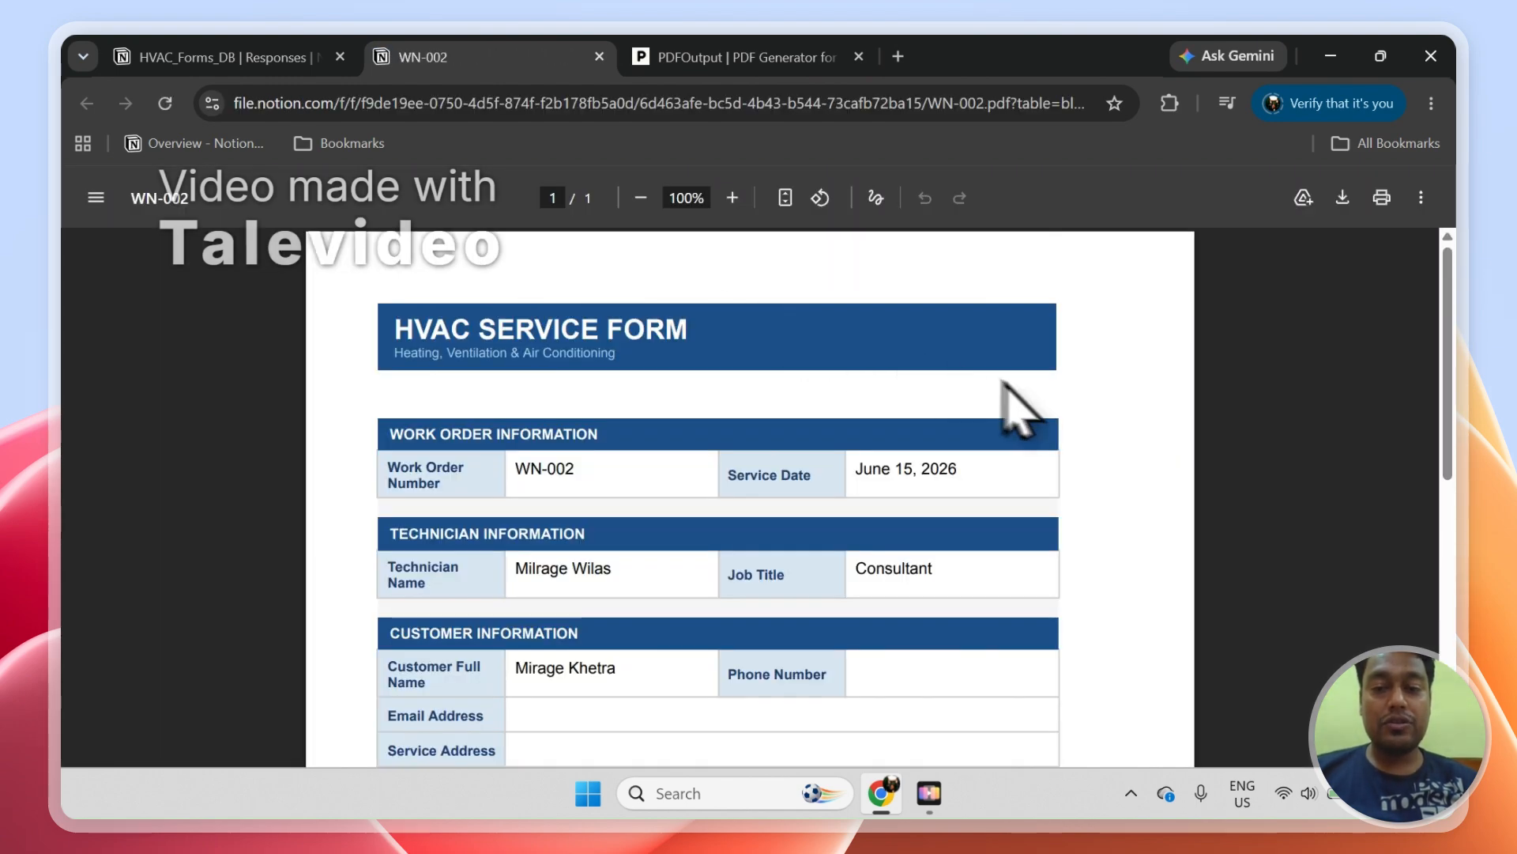
left_click_drag(620, 678, 524, 490)
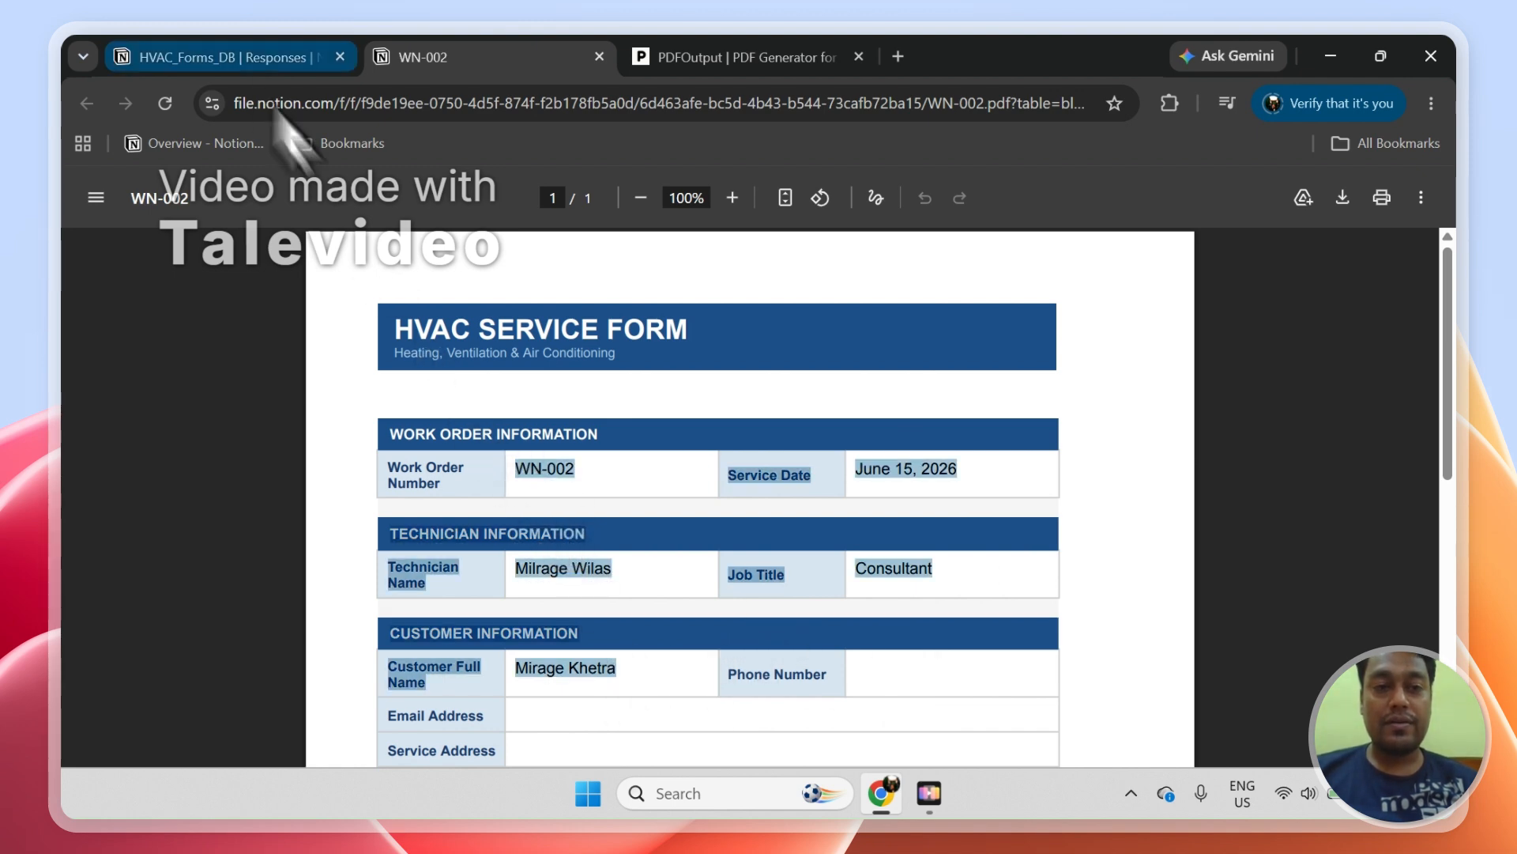
left_click(229, 57)
left_click(954, 401)
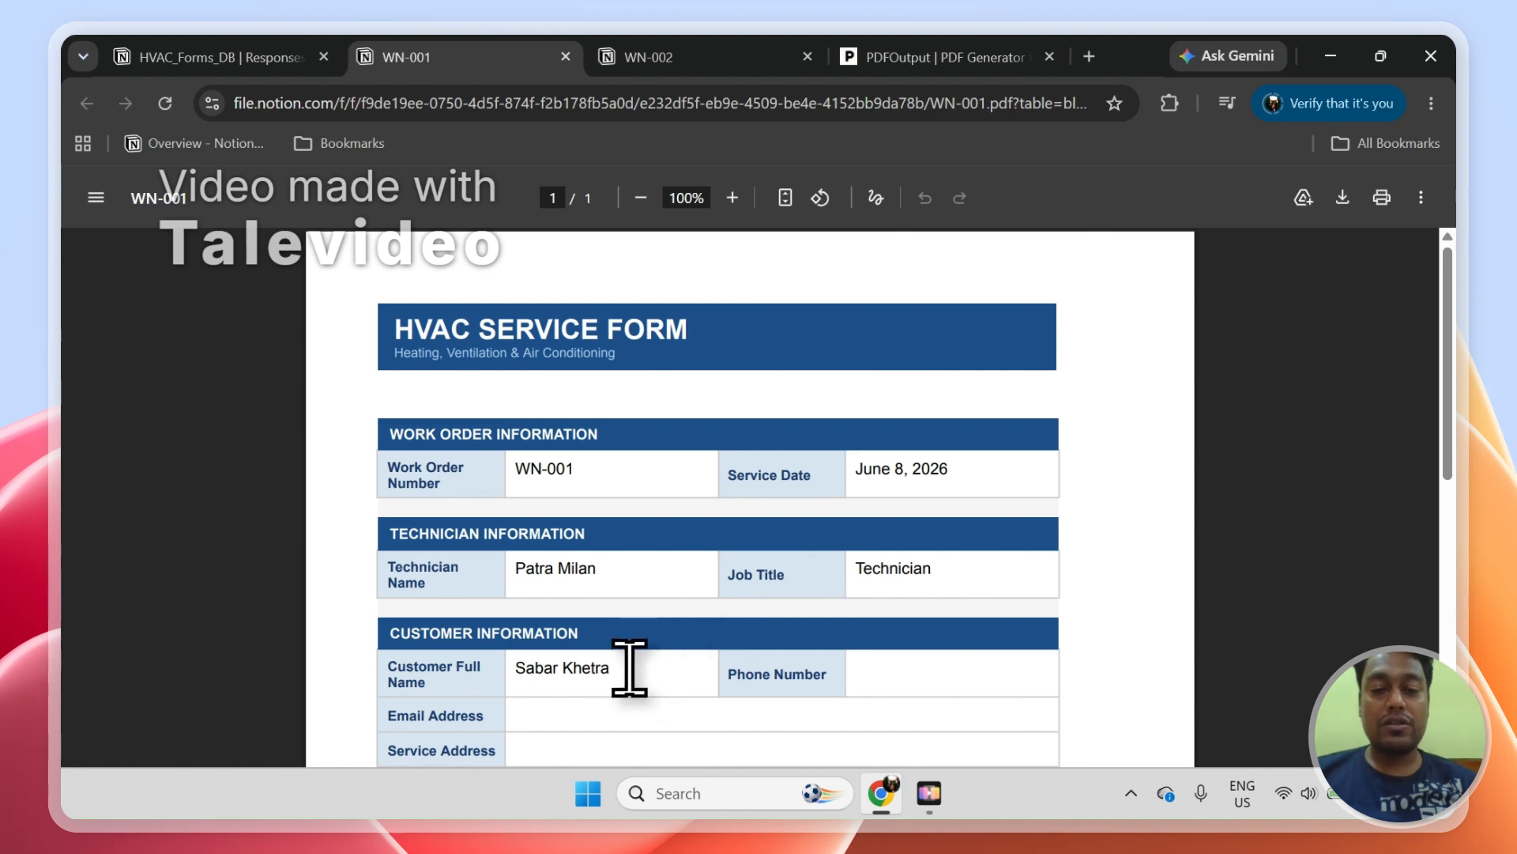
left_click_drag(630, 668, 522, 471)
Compare the WN-001 and WN-002 service form PDFs with each other, and return to the HVAC_Forms_DB responses in Notion
left_click(627, 56)
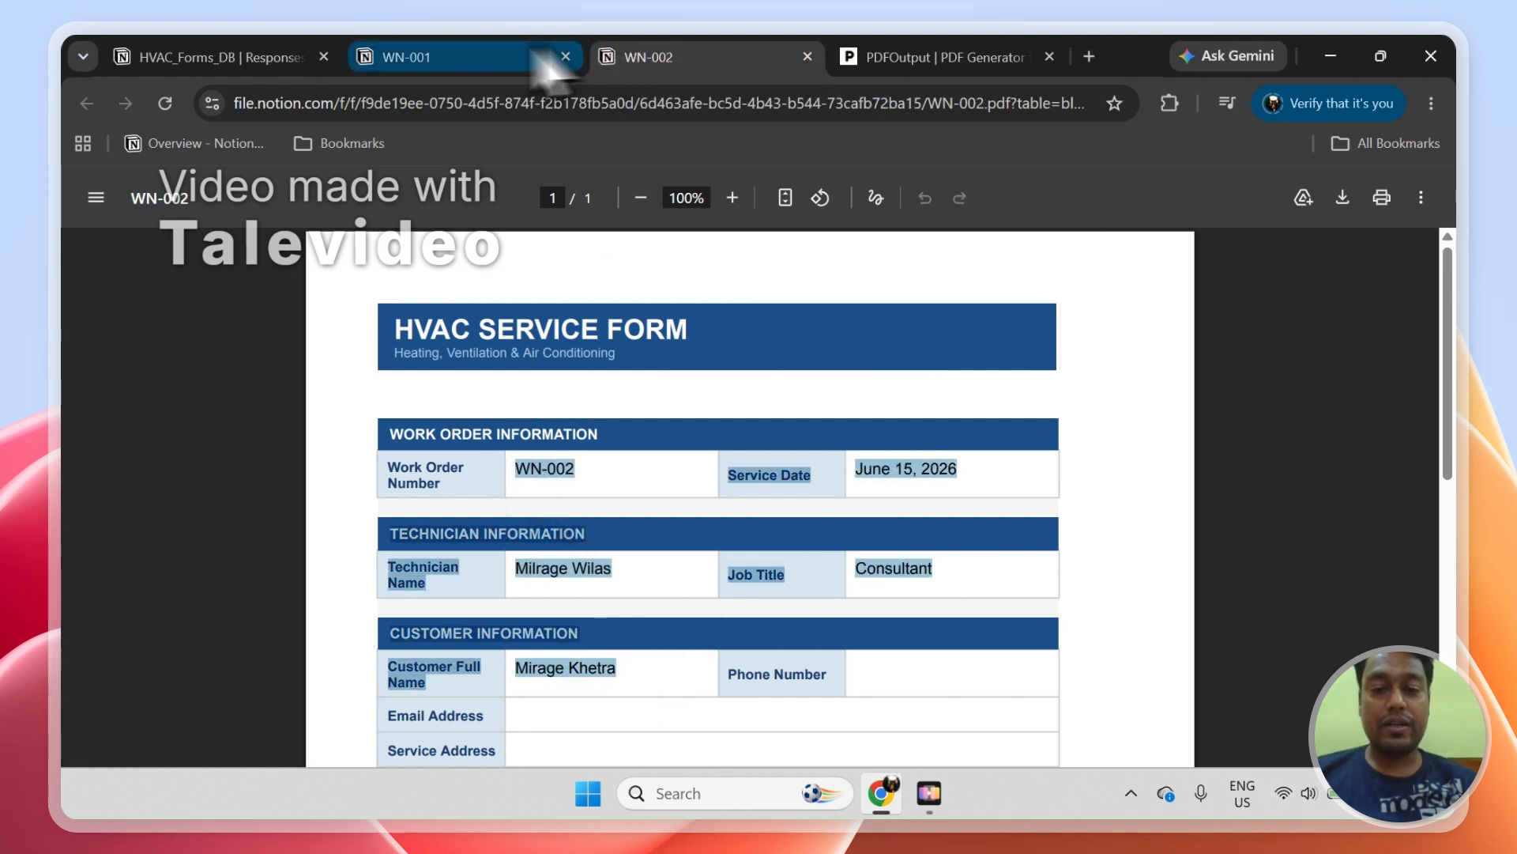
left_click(531, 53)
left_click(597, 58)
left_click(431, 51)
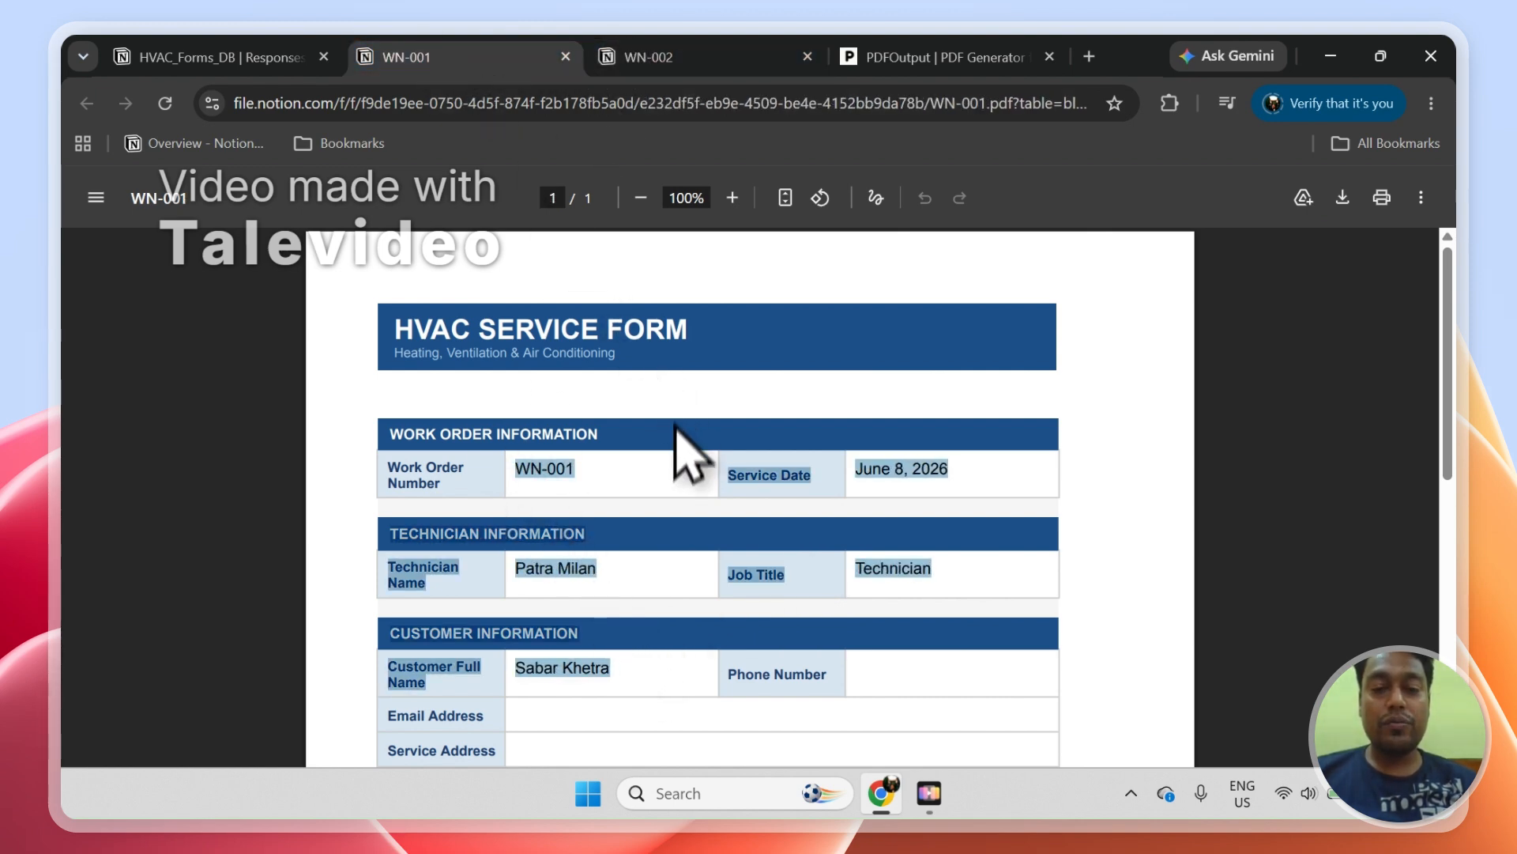
left_click(620, 57)
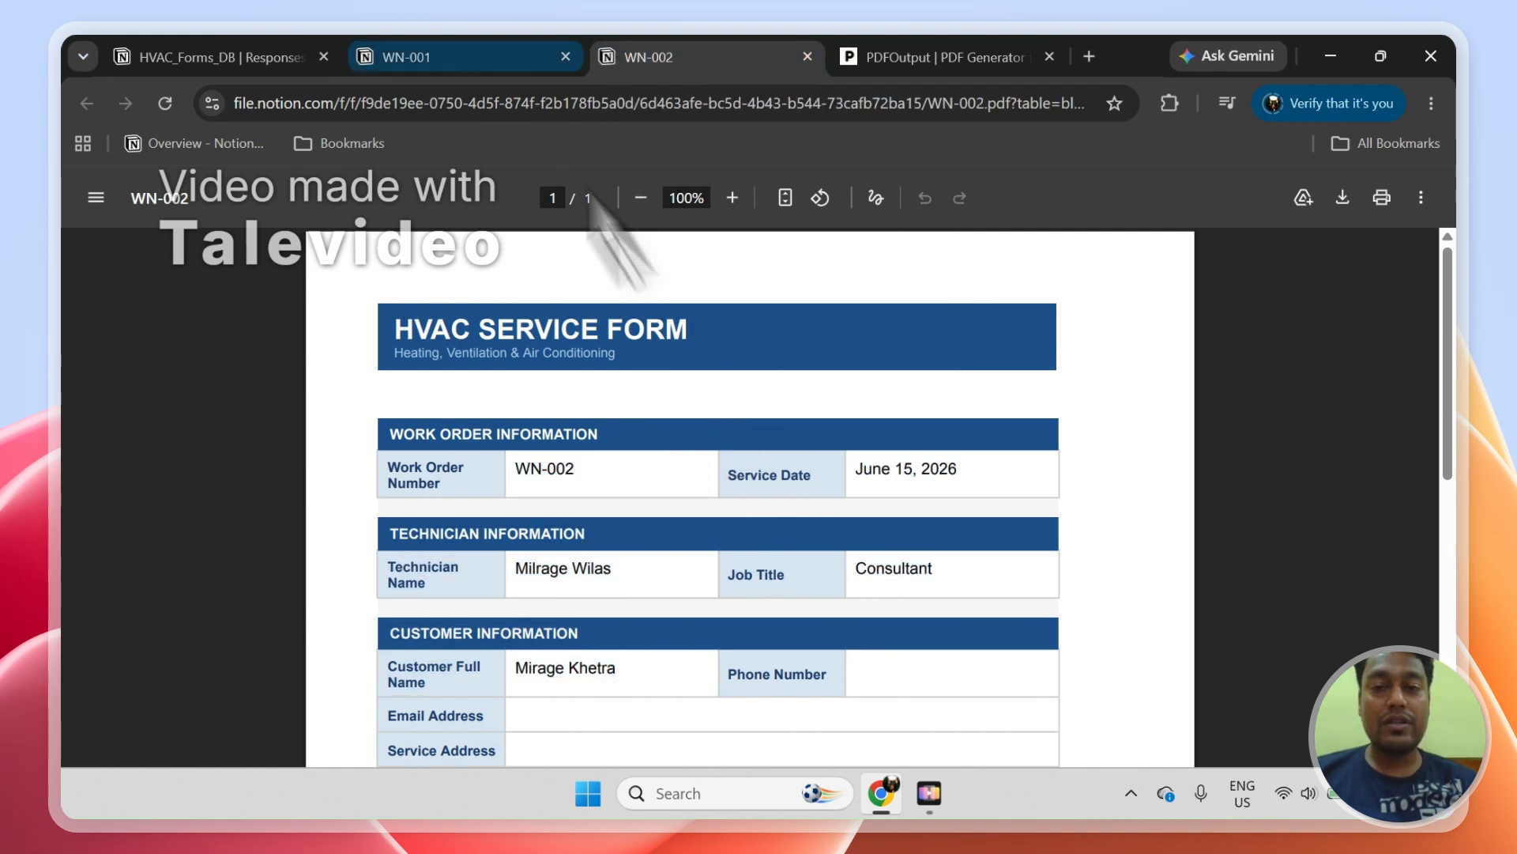
left_click(509, 52)
left_click(612, 57)
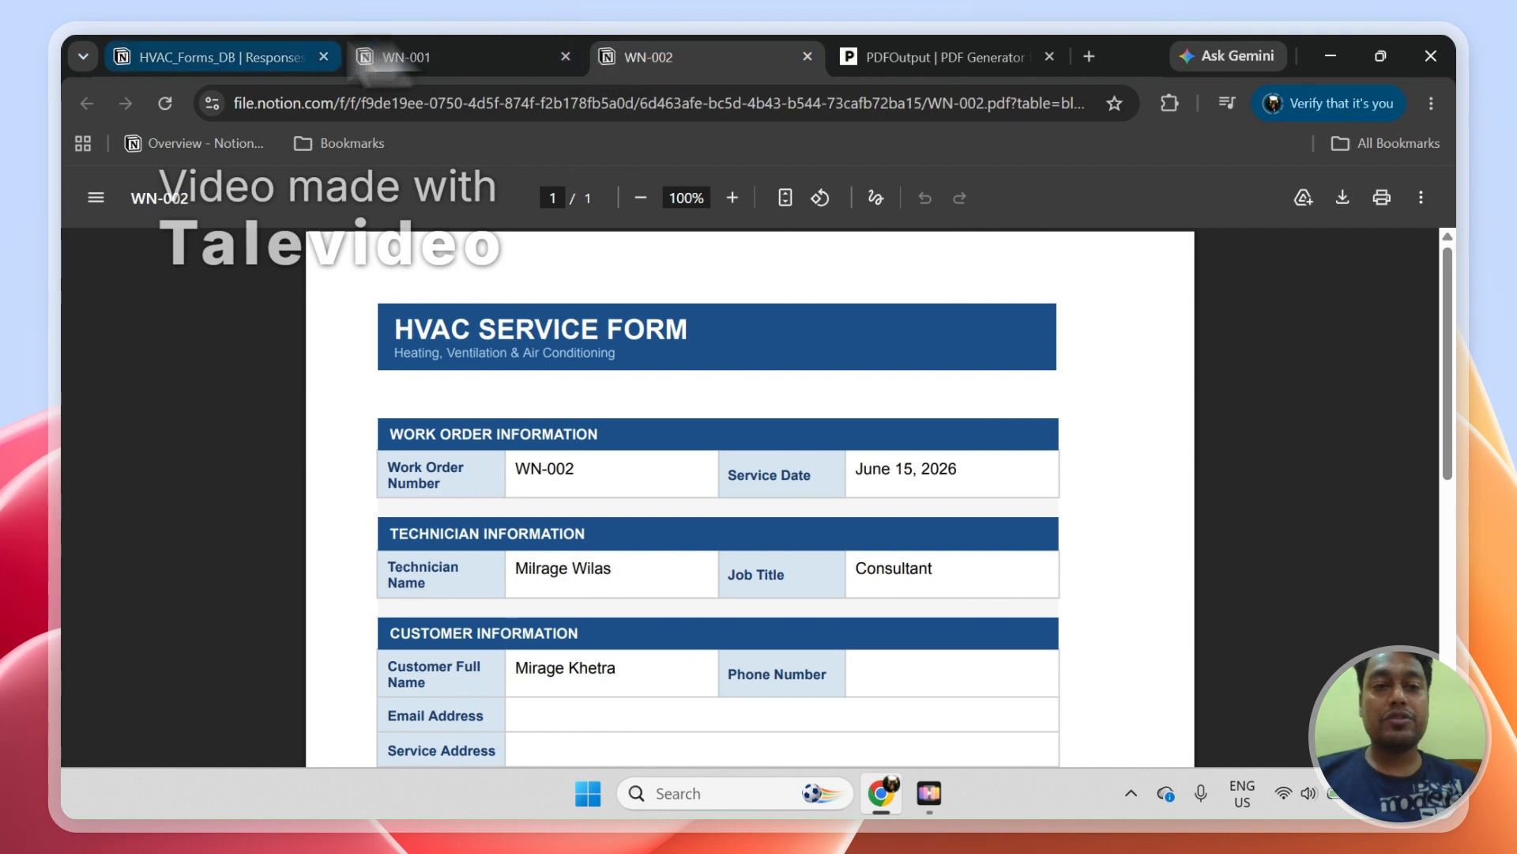
left_click(213, 57)
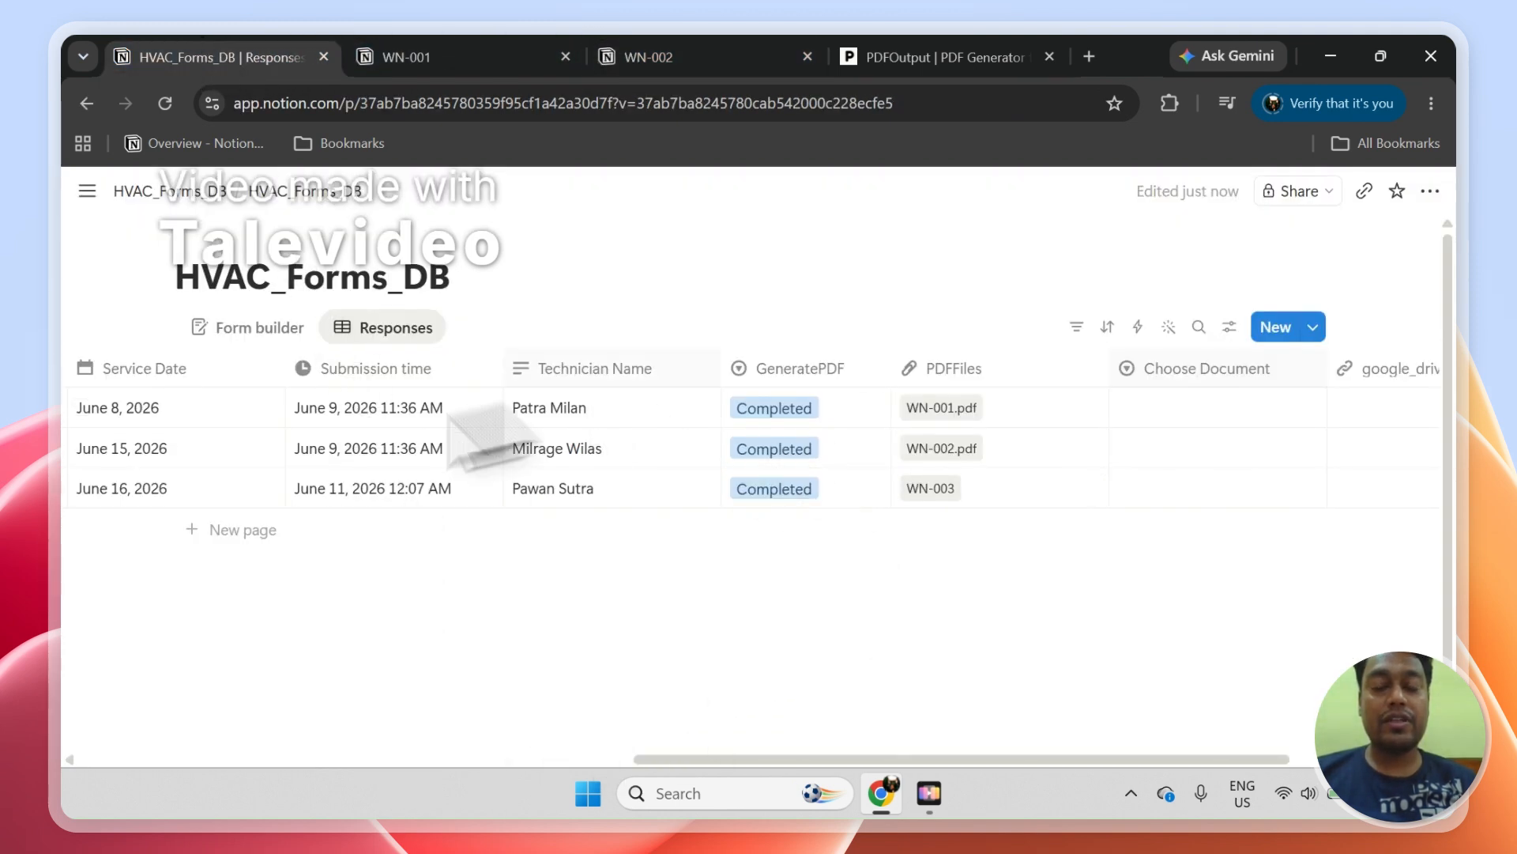